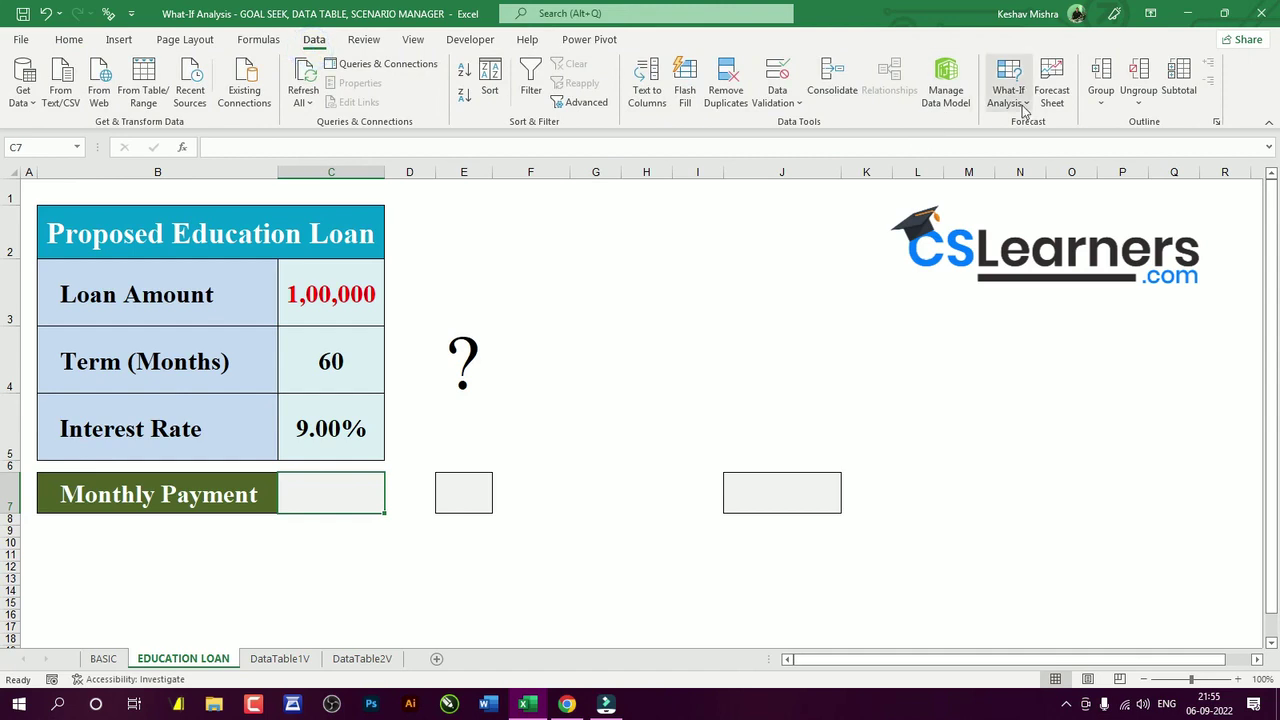
- On the BASIC sheet, examine the number list in B2:B16, the average formula in E2 and the target value in G2
{"action": "left_click", "coordinate": [1020, 106]}
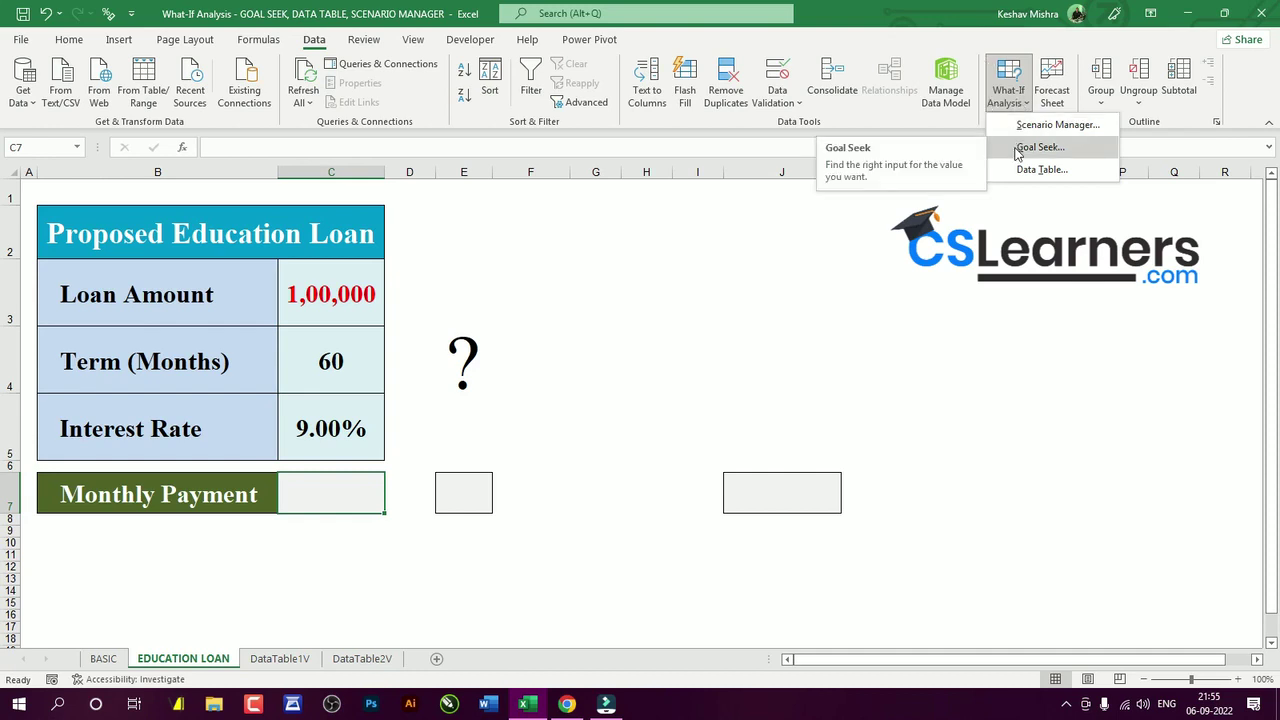
{"action": "left_click", "coordinate": [113, 662]}
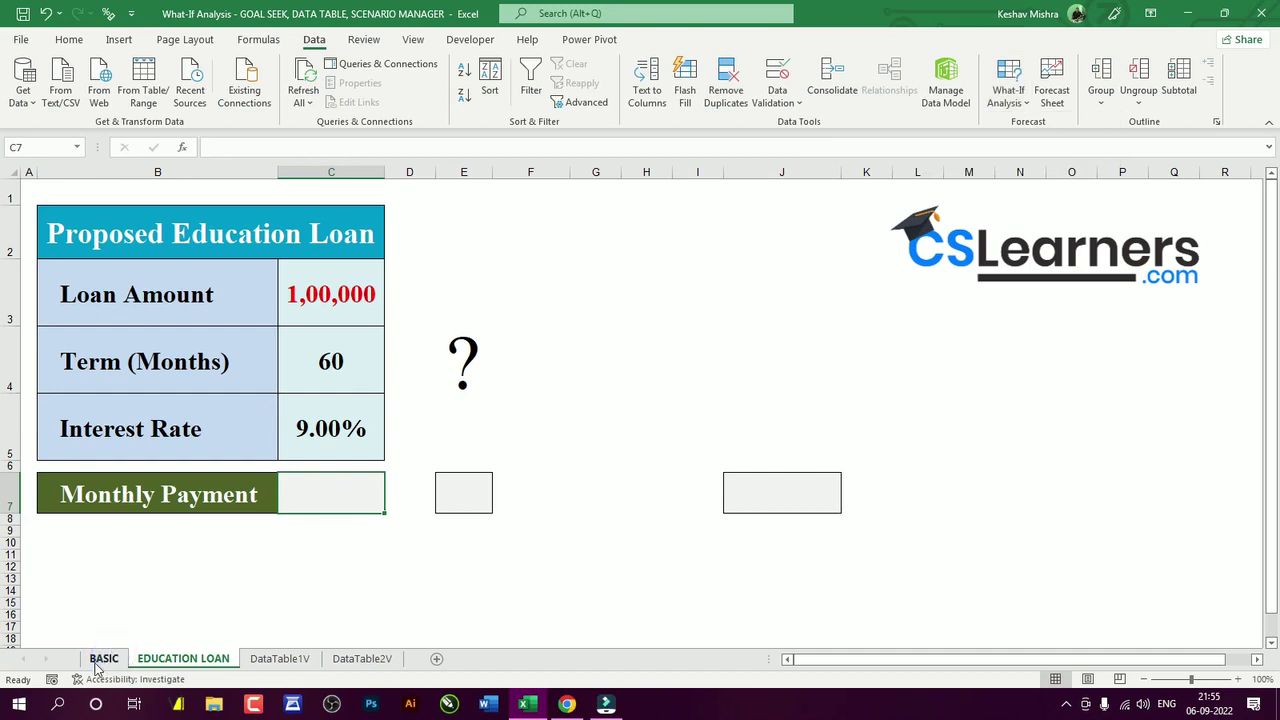
{"action": "left_click", "coordinate": [267, 309]}
{"action": "left_click_drag", "start_coordinate": [270, 212], "coordinate": [270, 640]}
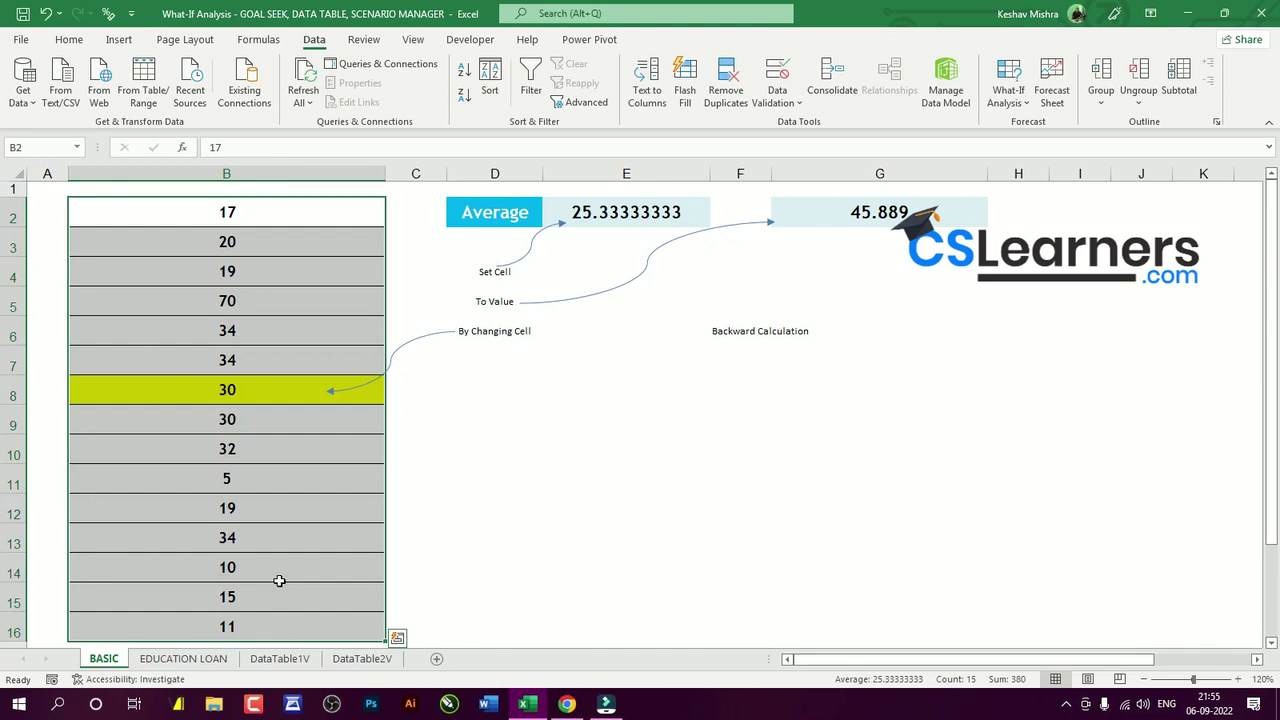
{"action": "left_click", "coordinate": [609, 212]}
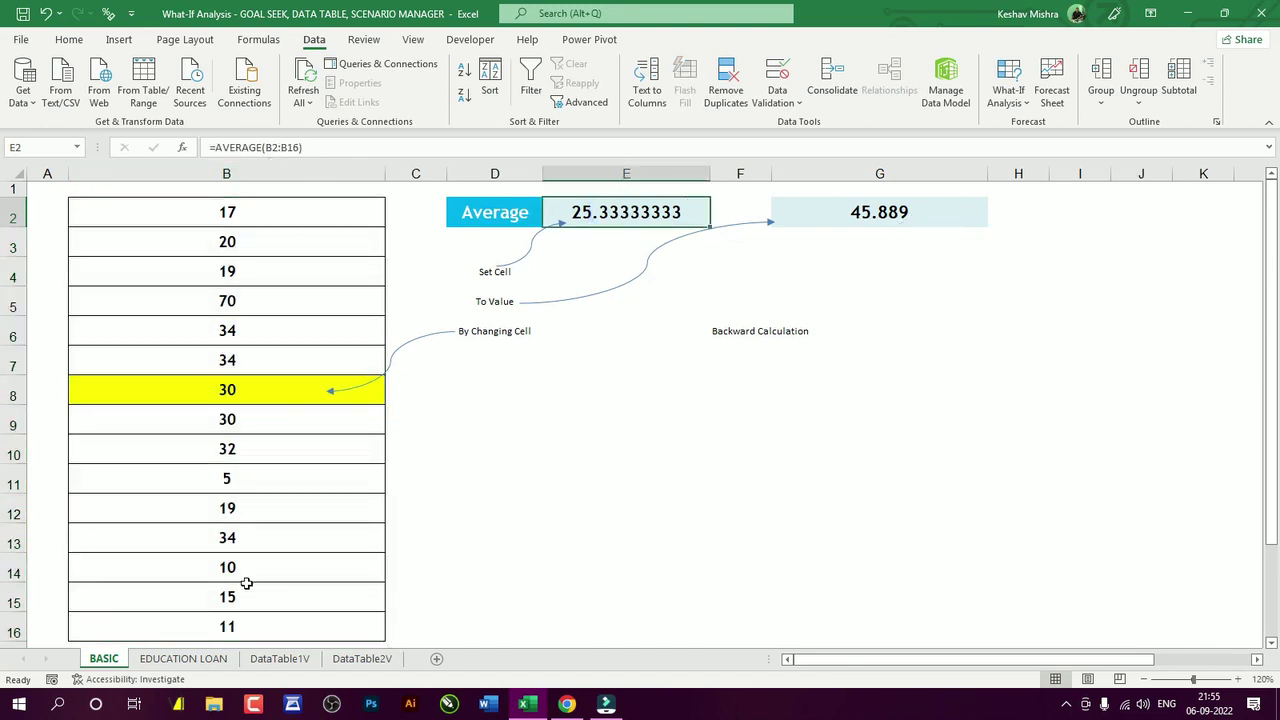
{"action": "left_click", "coordinate": [598, 213]}
{"action": "left_click", "coordinate": [860, 211]}
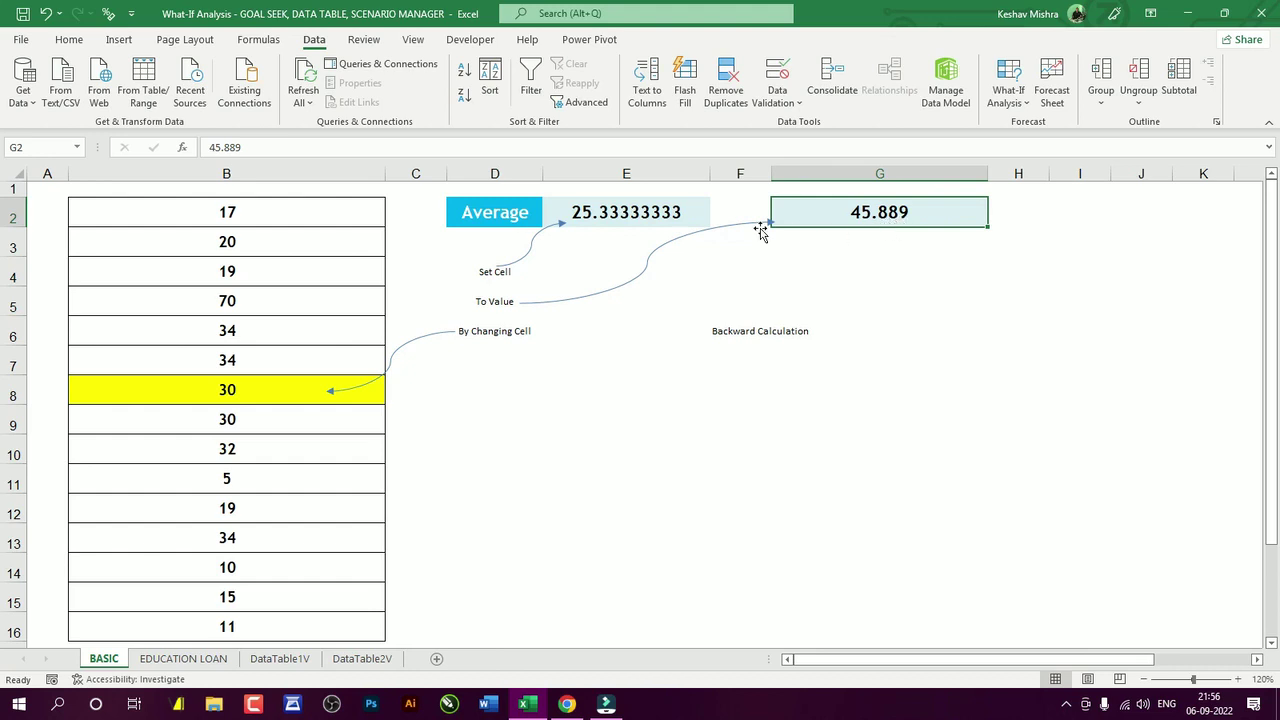
{"action": "left_click", "coordinate": [643, 213]}
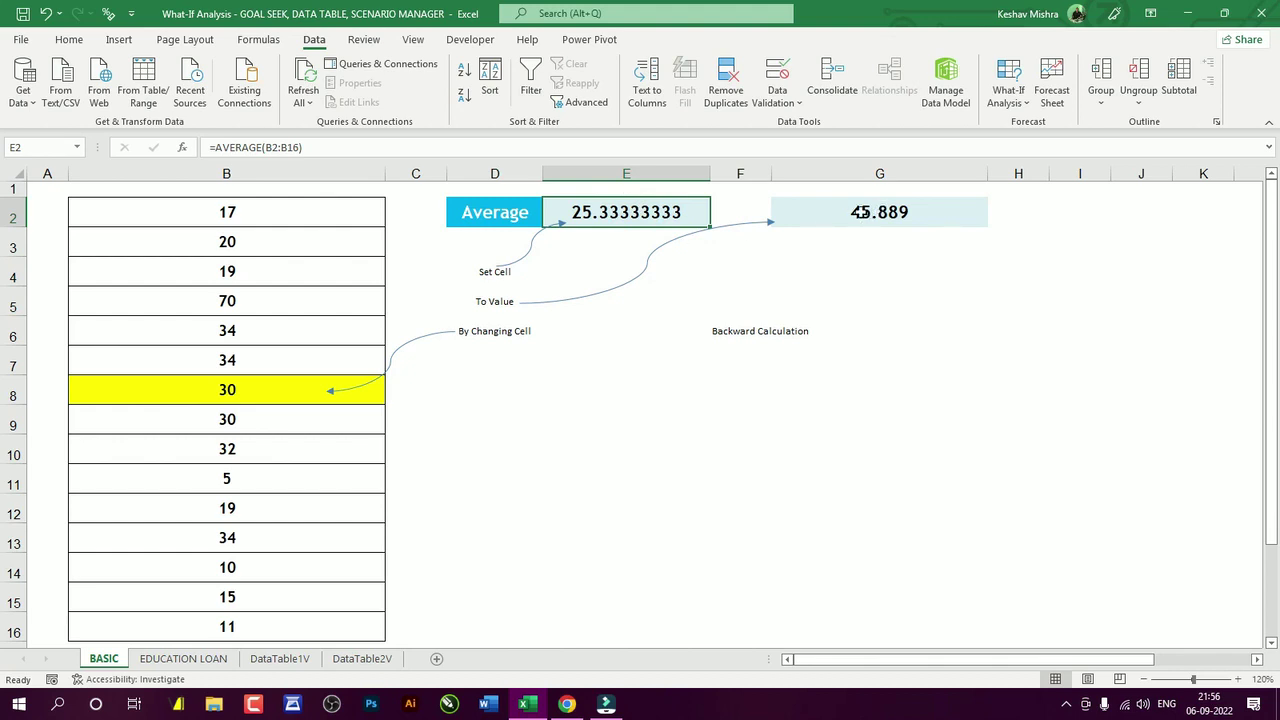
{"action": "left_click", "coordinate": [630, 213]}
{"action": "left_click", "coordinate": [845, 215]}
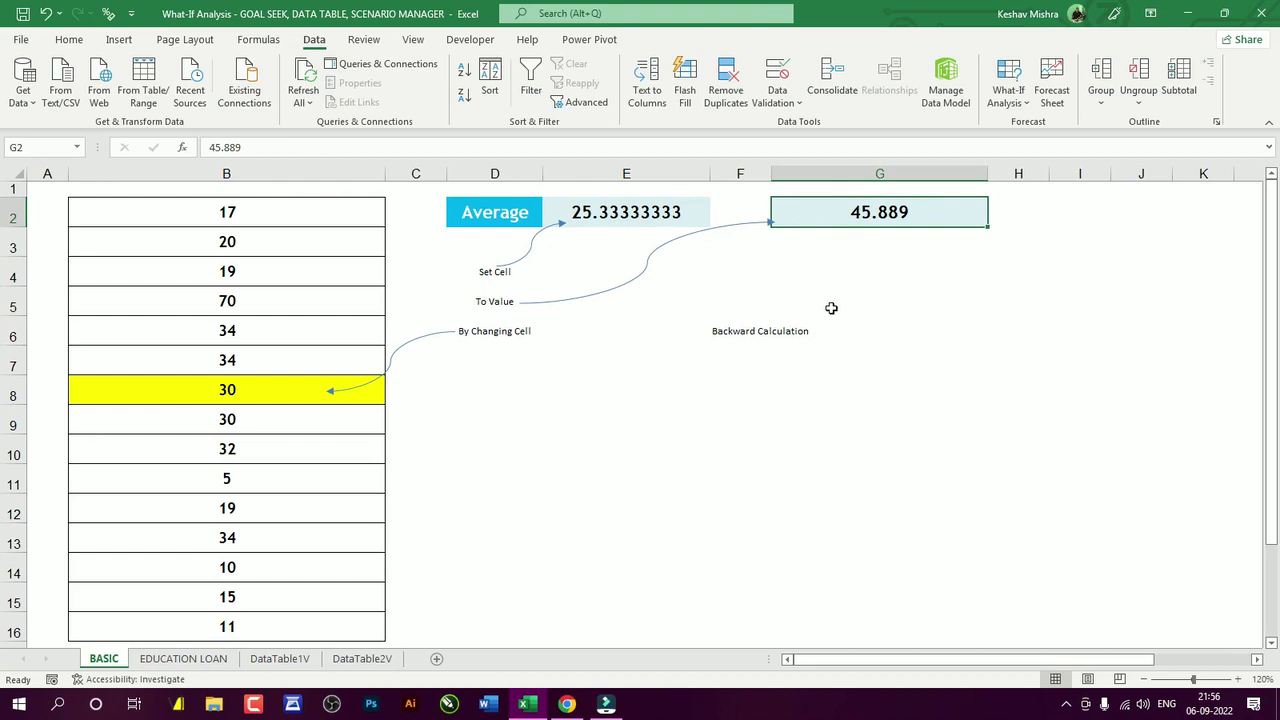
{"action": "left_click", "coordinate": [657, 209]}
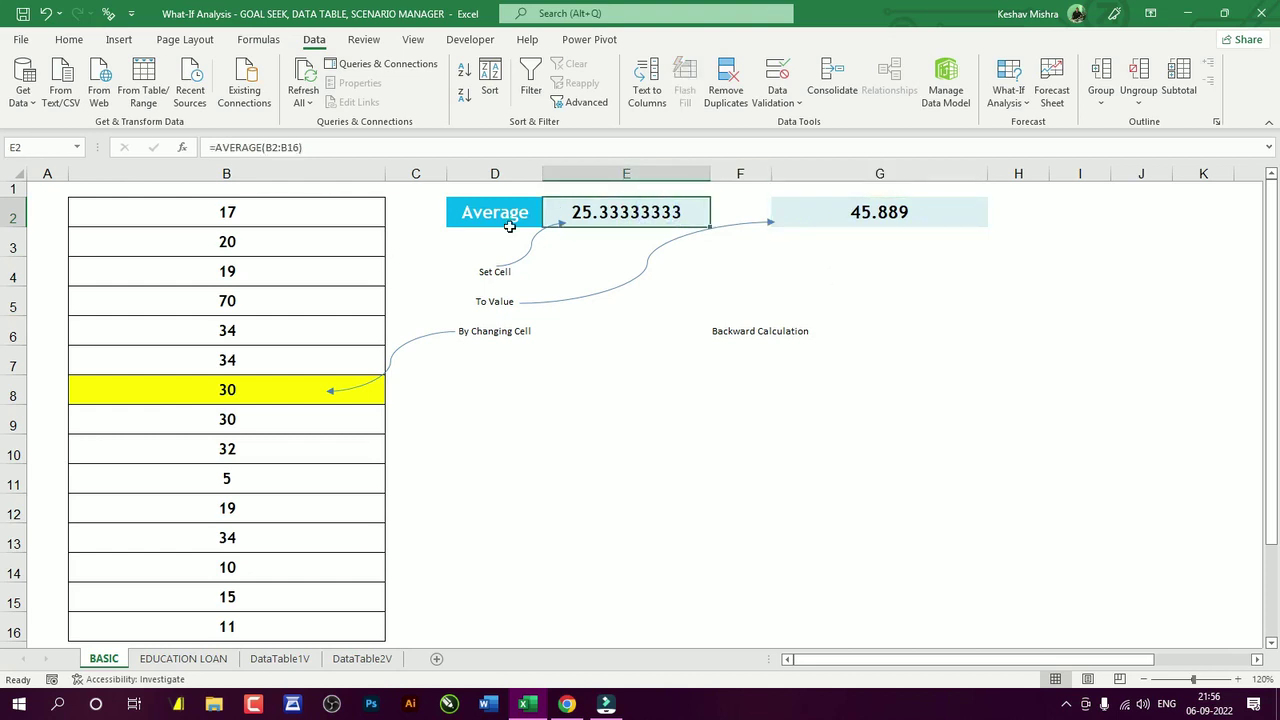
- Review individual values in B2:B16 that feed the average, and compare E2 with the target in G2
{"action": "left_click_drag", "start_coordinate": [190, 212], "coordinate": [183, 620]}
{"action": "left_click", "coordinate": [275, 475]}
{"action": "left_click", "coordinate": [291, 334]}
{"action": "left_click", "coordinate": [283, 242]}
{"action": "left_click", "coordinate": [279, 218]}
{"action": "left_click", "coordinate": [258, 306]}
{"action": "left_click", "coordinate": [251, 329]}
{"action": "left_click", "coordinate": [600, 211]}
{"action": "left_click", "coordinate": [559, 211]}
{"action": "left_click", "coordinate": [878, 213]}
- Try Goal Seek on the average in E2 with target value 45.889 by changing cell B8, and discard the solution
{"action": "left_click", "coordinate": [628, 213]}
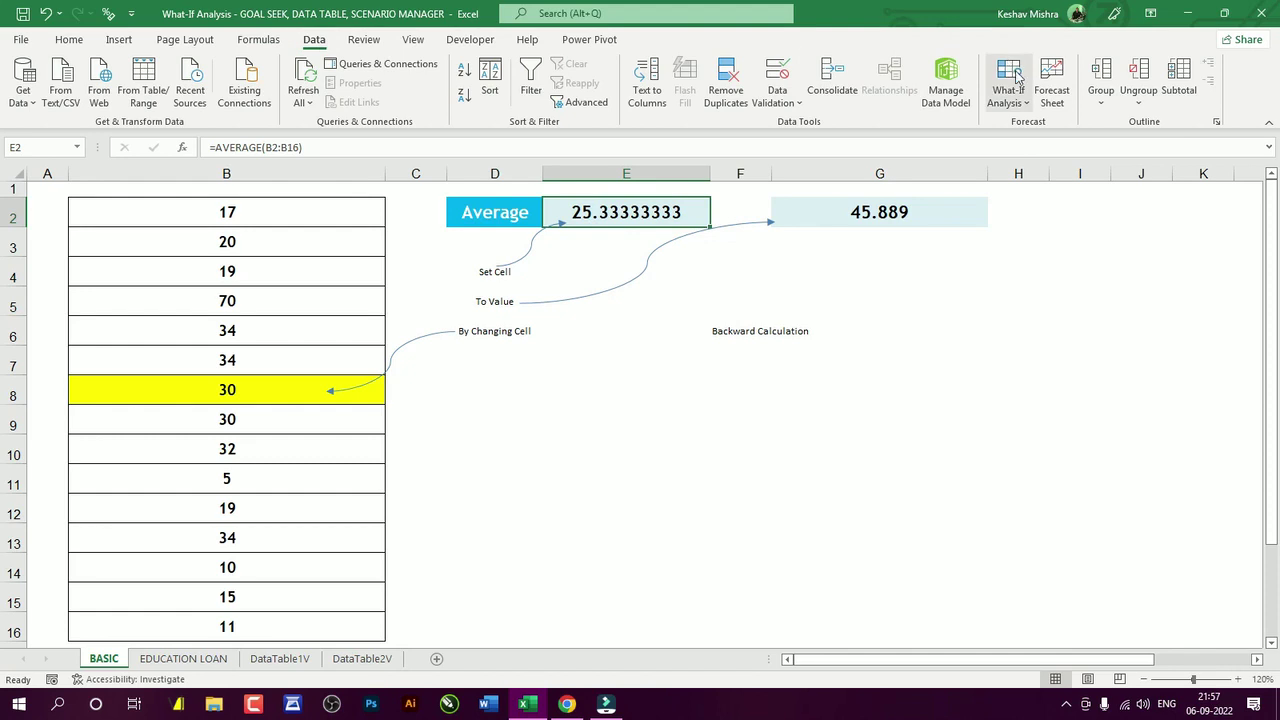
{"action": "left_click", "coordinate": [1019, 98]}
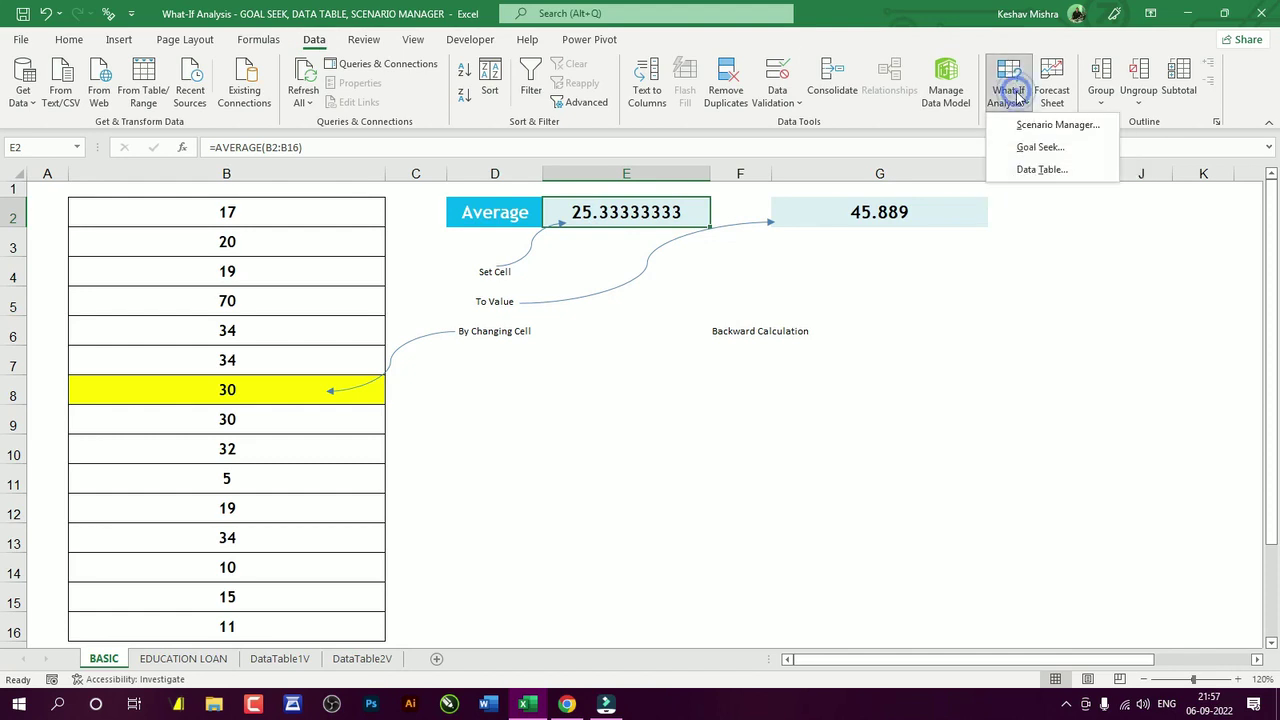
{"action": "left_click", "coordinate": [1021, 150]}
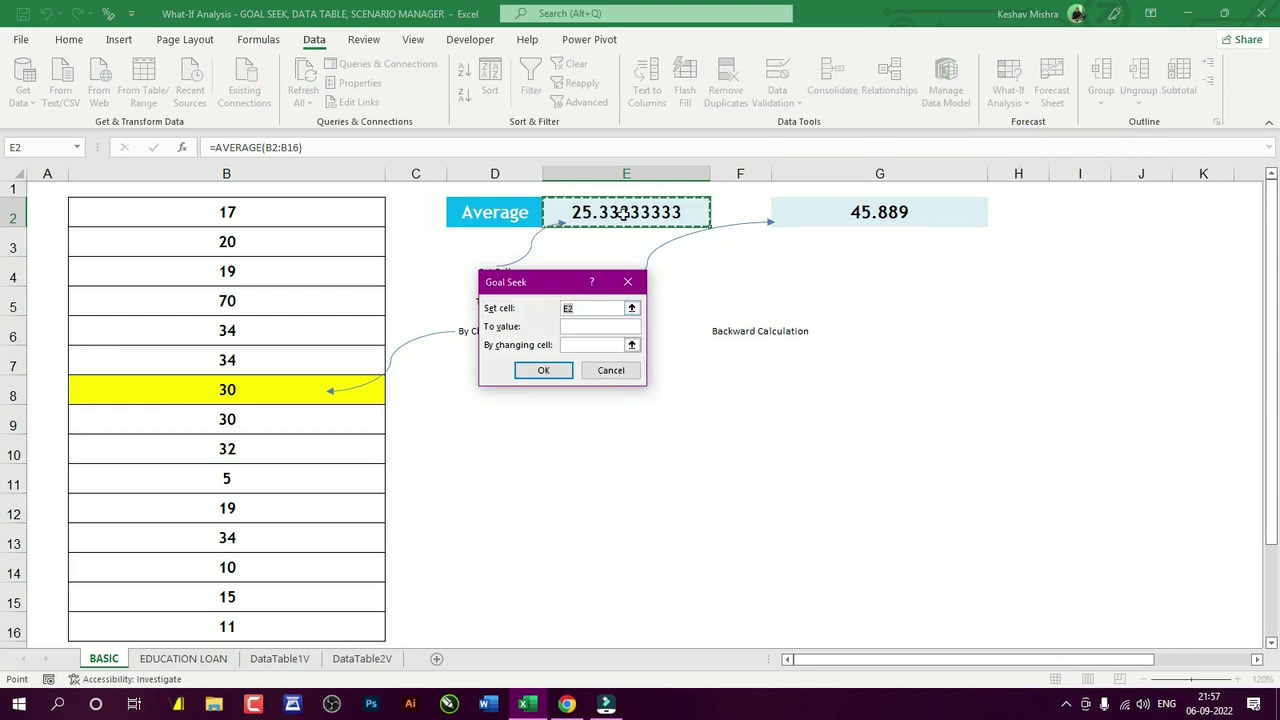
{"action": "left_click", "coordinate": [588, 310]}
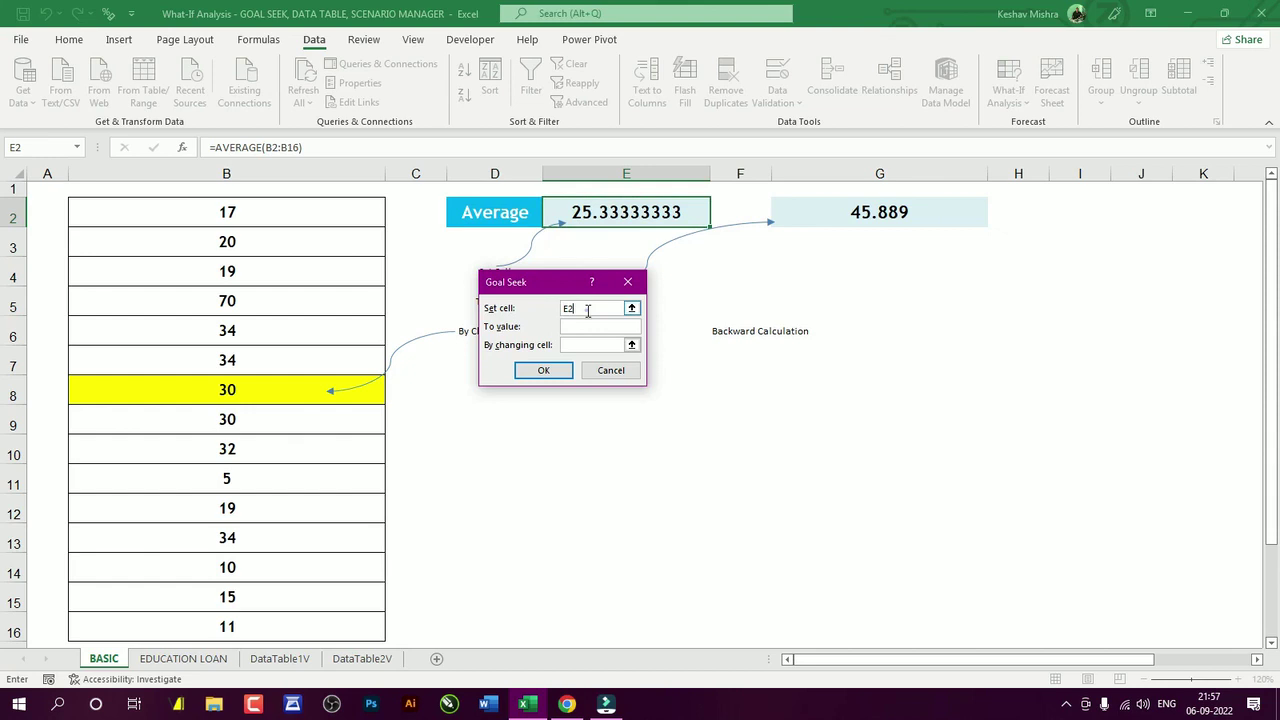
{"action": "left_click", "coordinate": [575, 325]}
{"action": "left_click", "coordinate": [575, 325]}
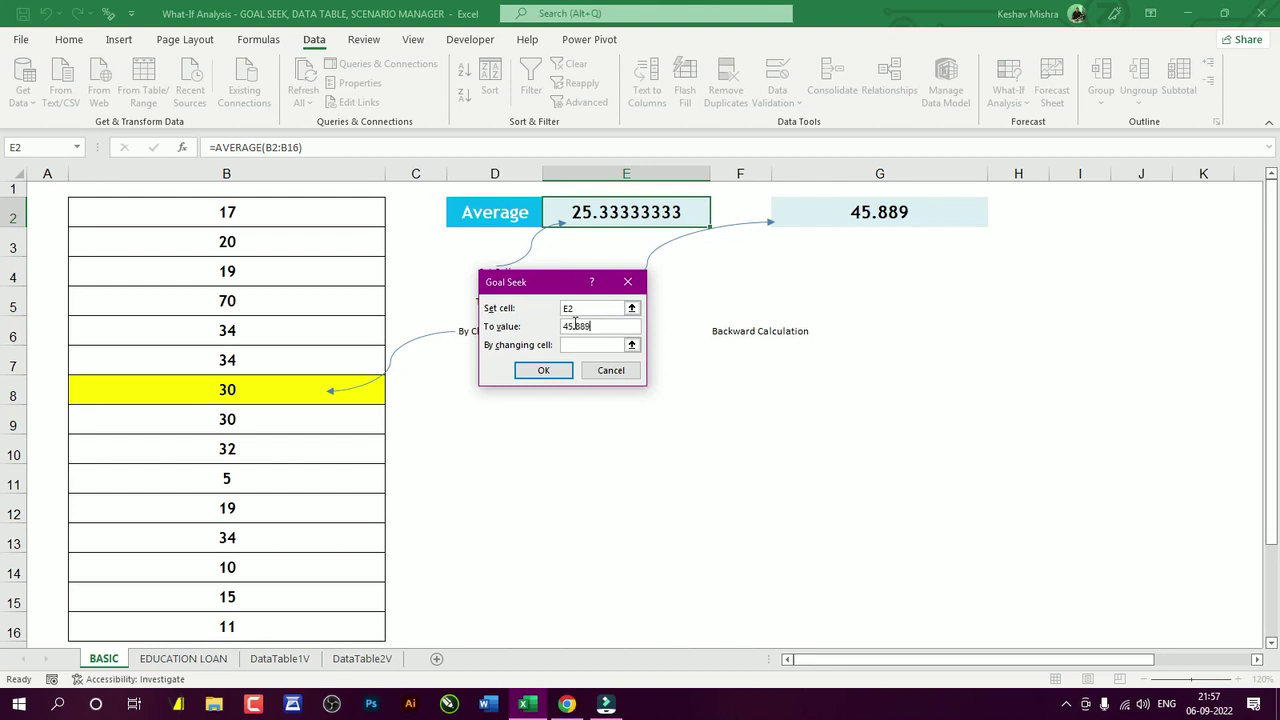
{"action": "left_click", "coordinate": [575, 344]}
{"action": "left_click", "coordinate": [227, 391]}
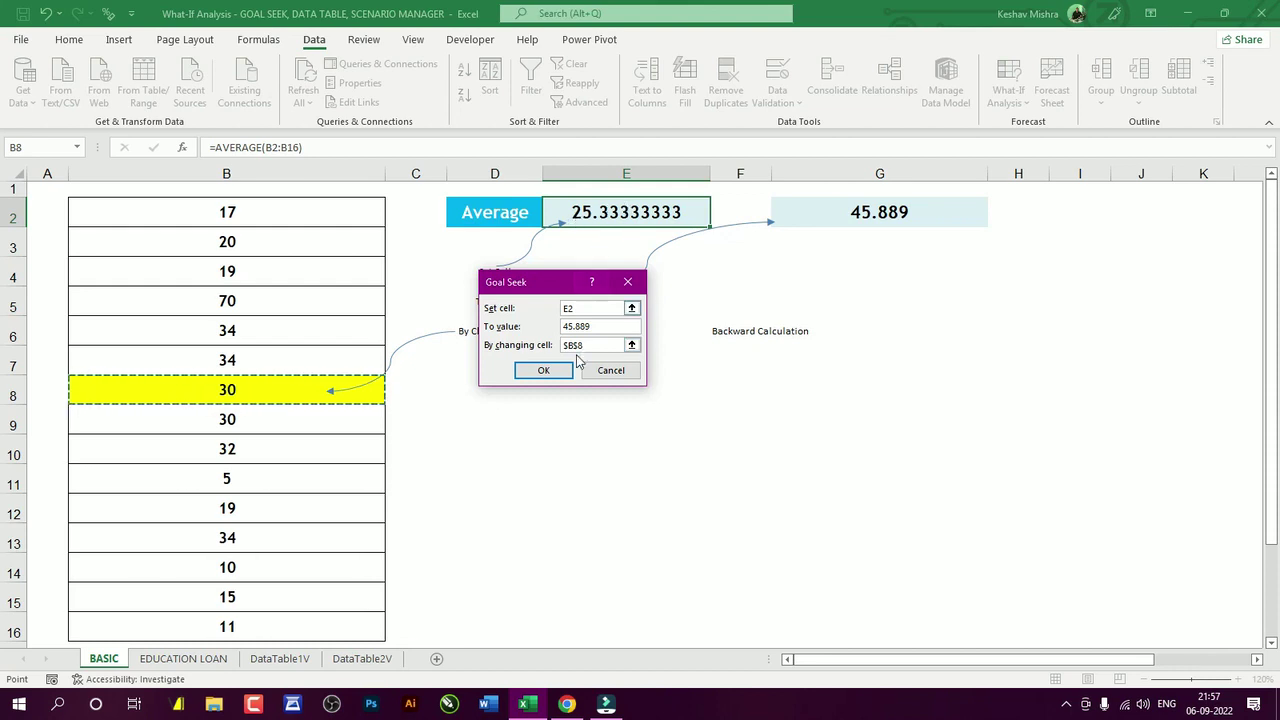
{"action": "left_click", "coordinate": [555, 371]}
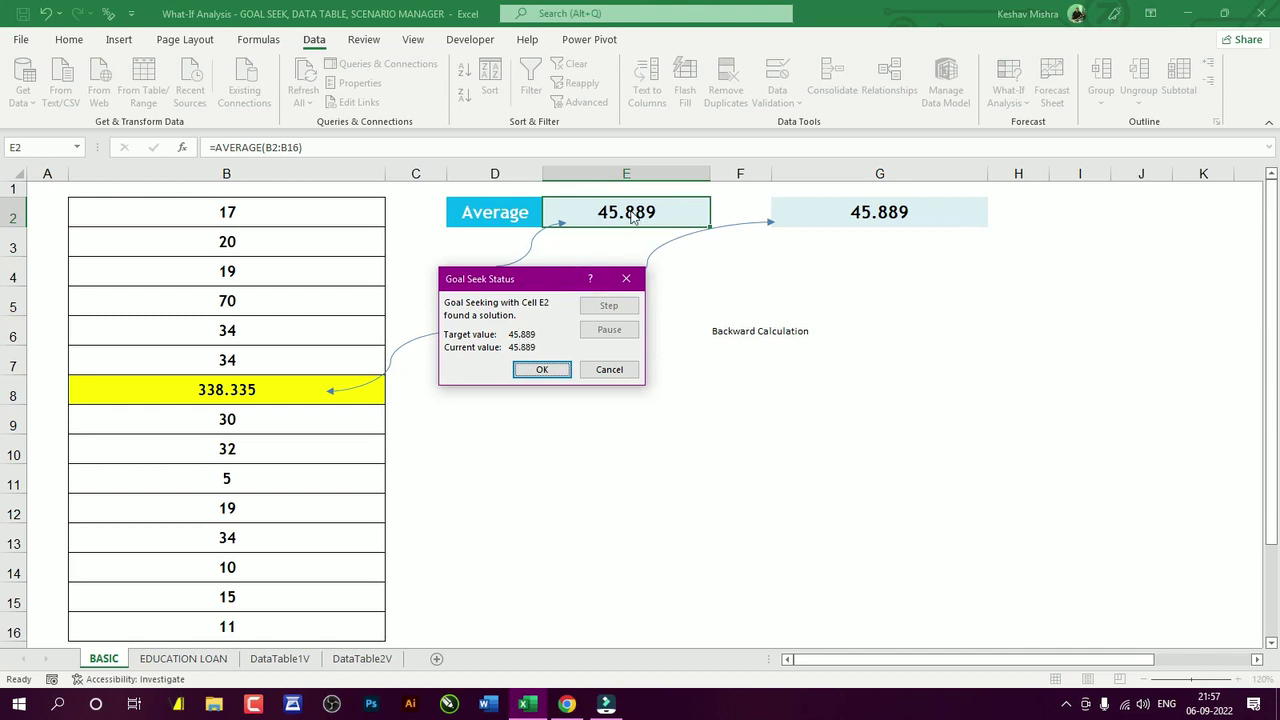
{"action": "left_click_drag", "start_coordinate": [503, 287], "coordinate": [542, 333]}
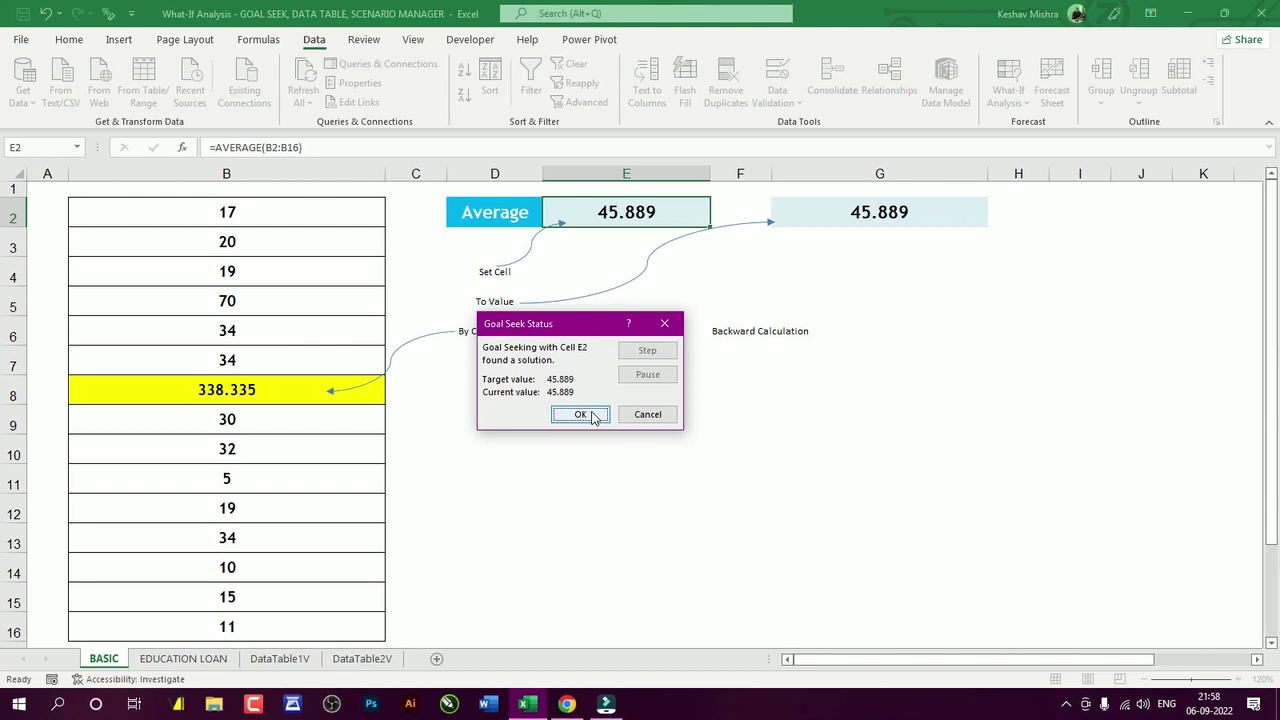
{"action": "left_click", "coordinate": [652, 414]}
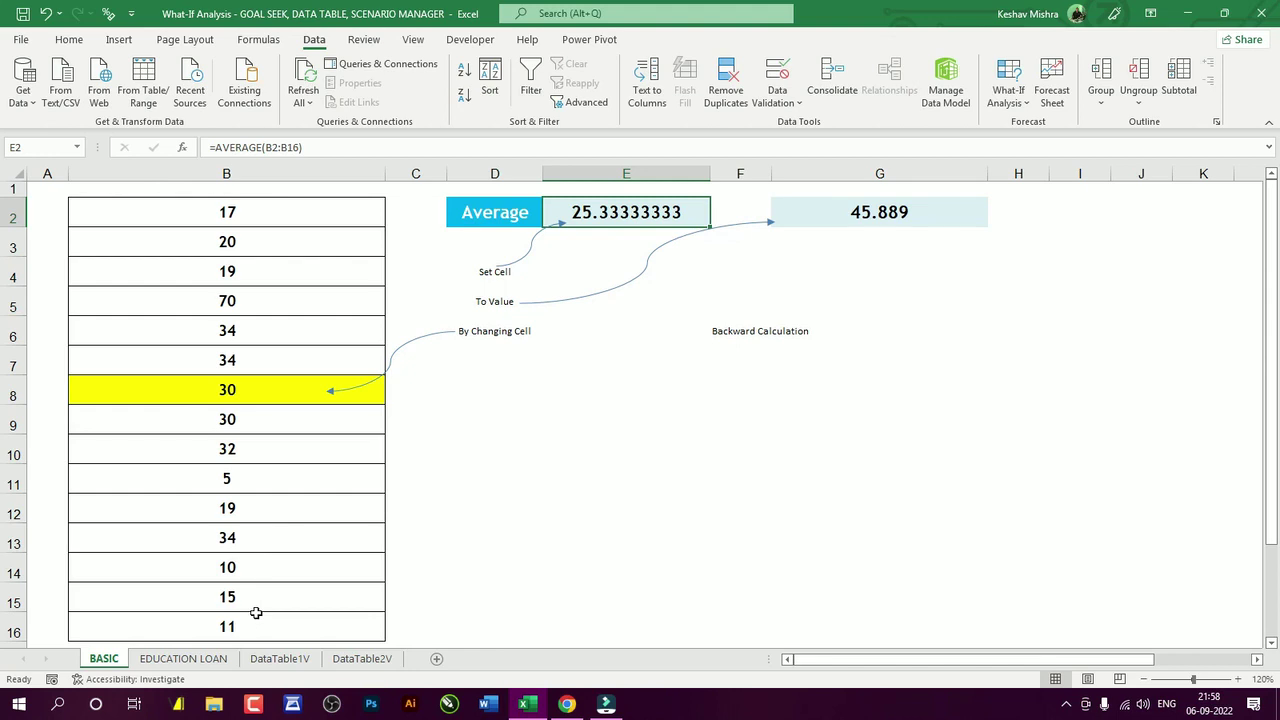
- Switch to the EDUCATION LOAN sheet and review the loan amount, term and interest rate entries
{"action": "left_click", "coordinate": [208, 665]}
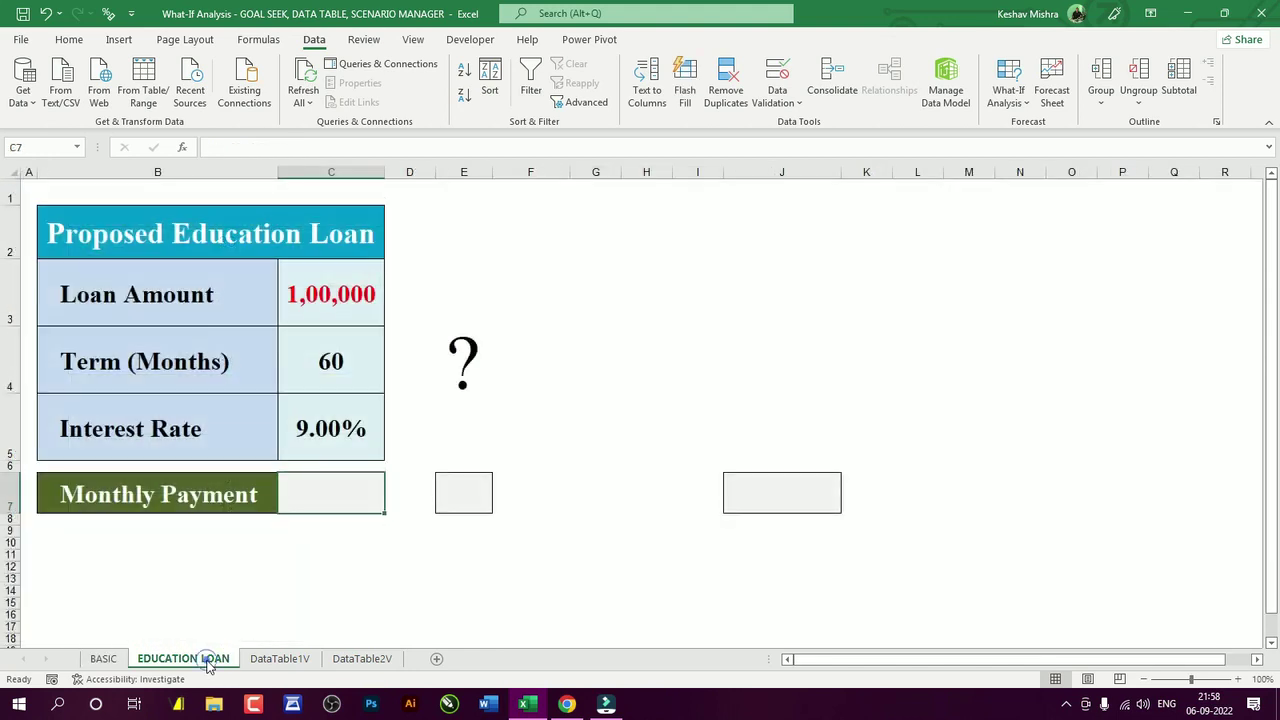
{"action": "left_click", "coordinate": [243, 592]}
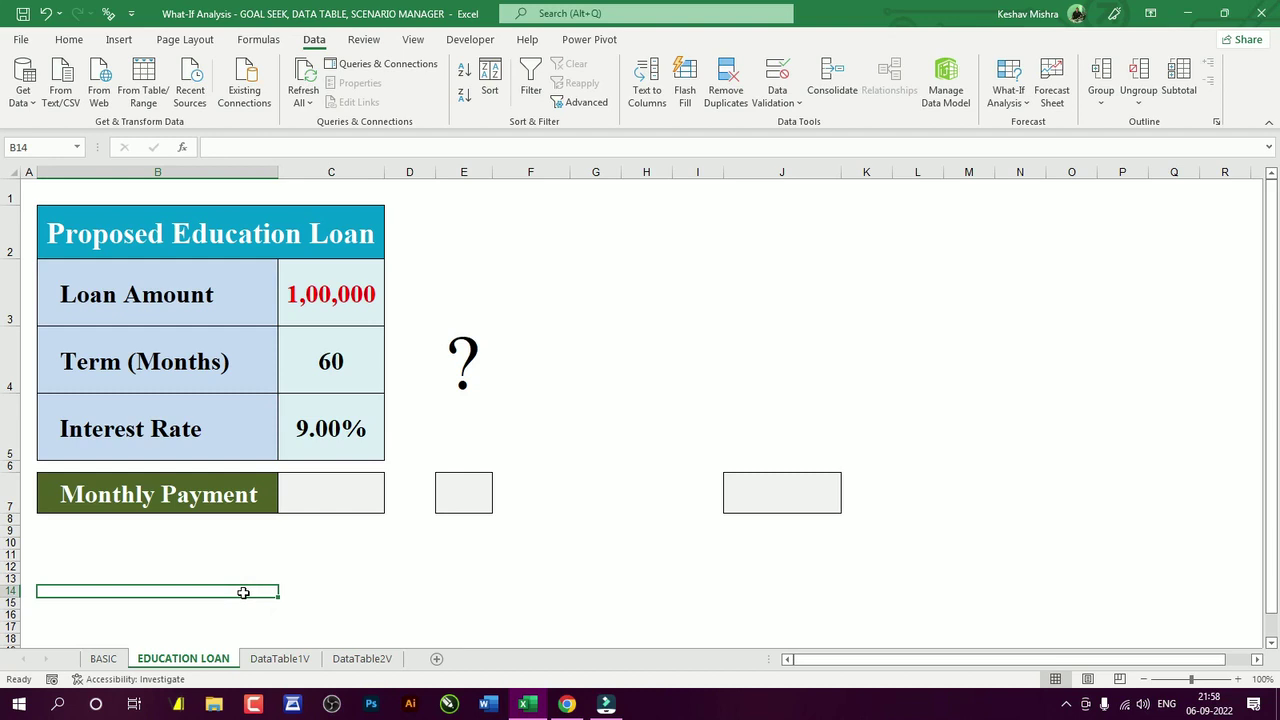
{"action": "left_click", "coordinate": [318, 290]}
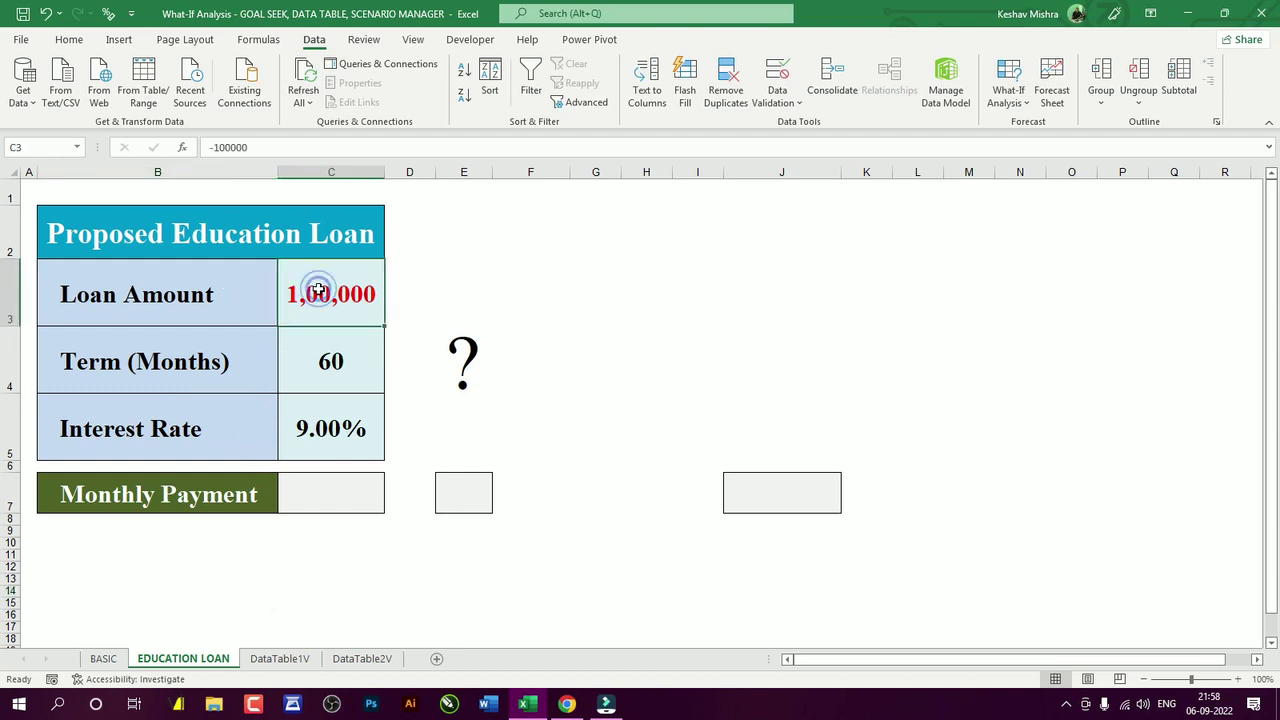
{"action": "left_click", "coordinate": [212, 357]}
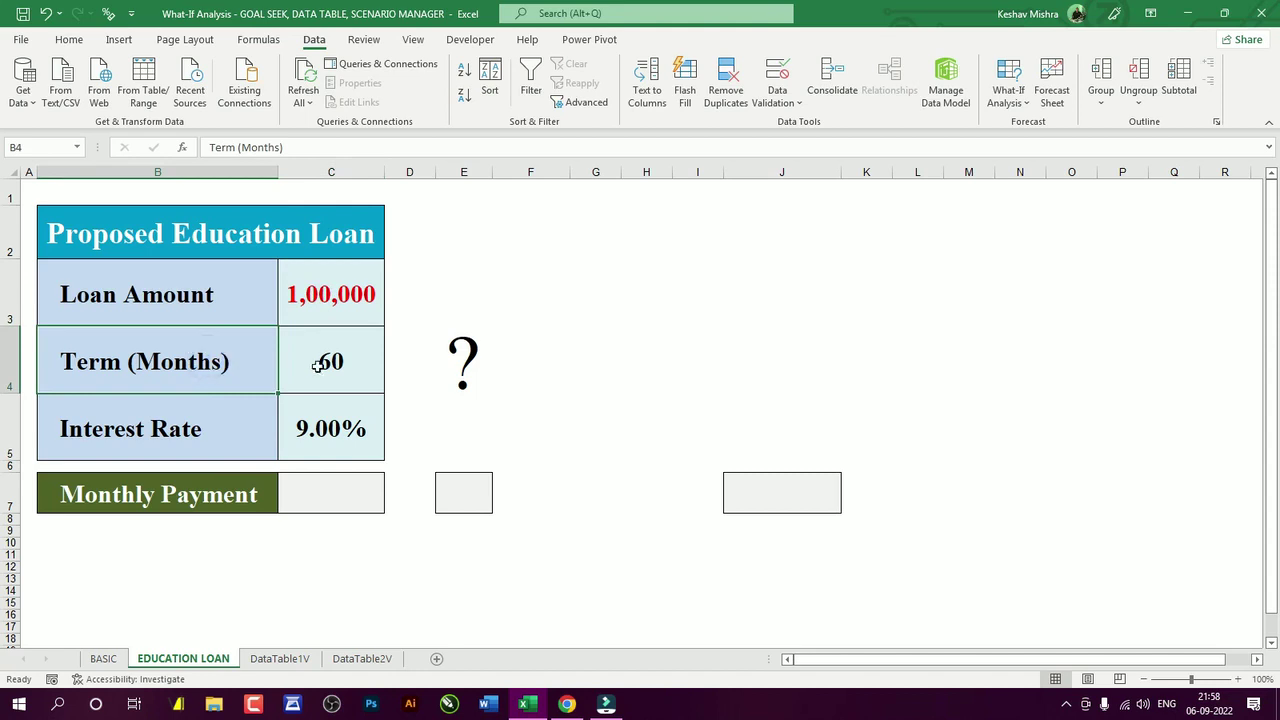
{"action": "left_click", "coordinate": [316, 366]}
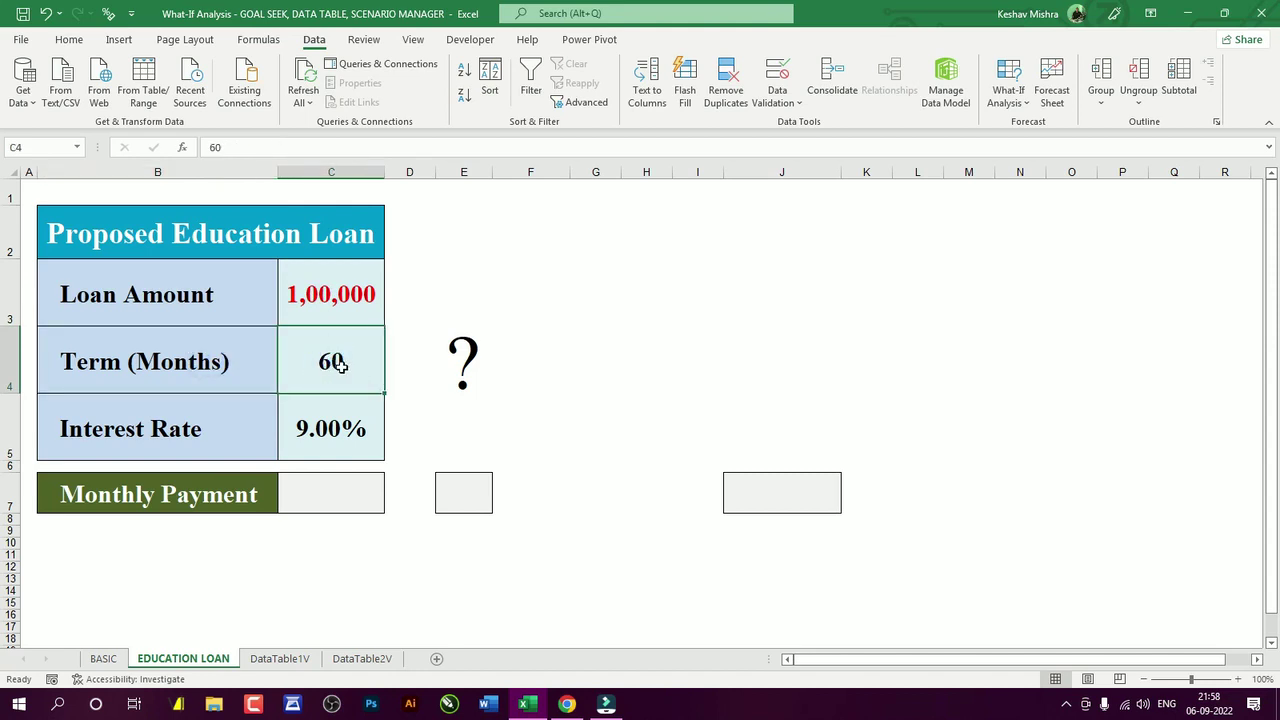
{"action": "left_click", "coordinate": [243, 414]}
- Set the loan's interest rate in C5 to 8%
{"action": "left_click", "coordinate": [328, 427]}
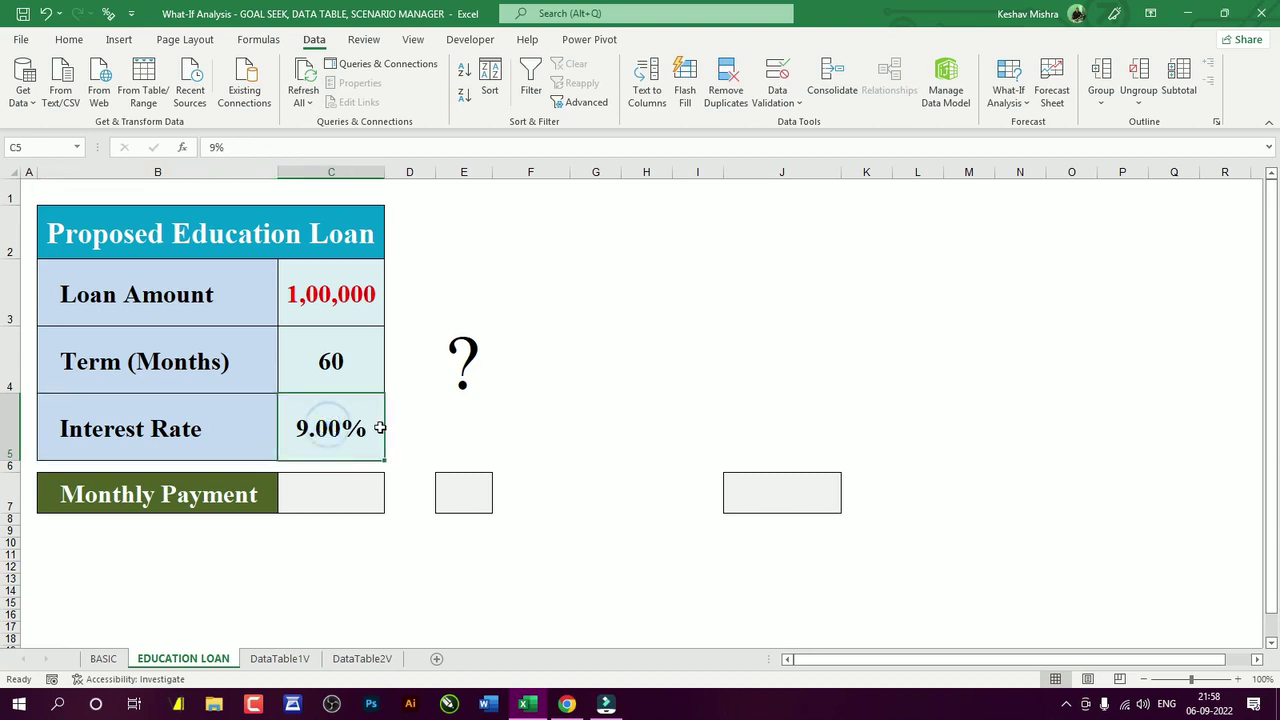
{"action": "type", "text": "8"}
{"action": "key", "text": "Return"}
{"action": "left_click", "coordinate": [340, 432]}
- Calculate the monthly payment in C7 with the formula =PMT(C5/12,C4,C3)
{"action": "left_click", "coordinate": [317, 482]}
{"action": "left_click", "coordinate": [319, 484]}
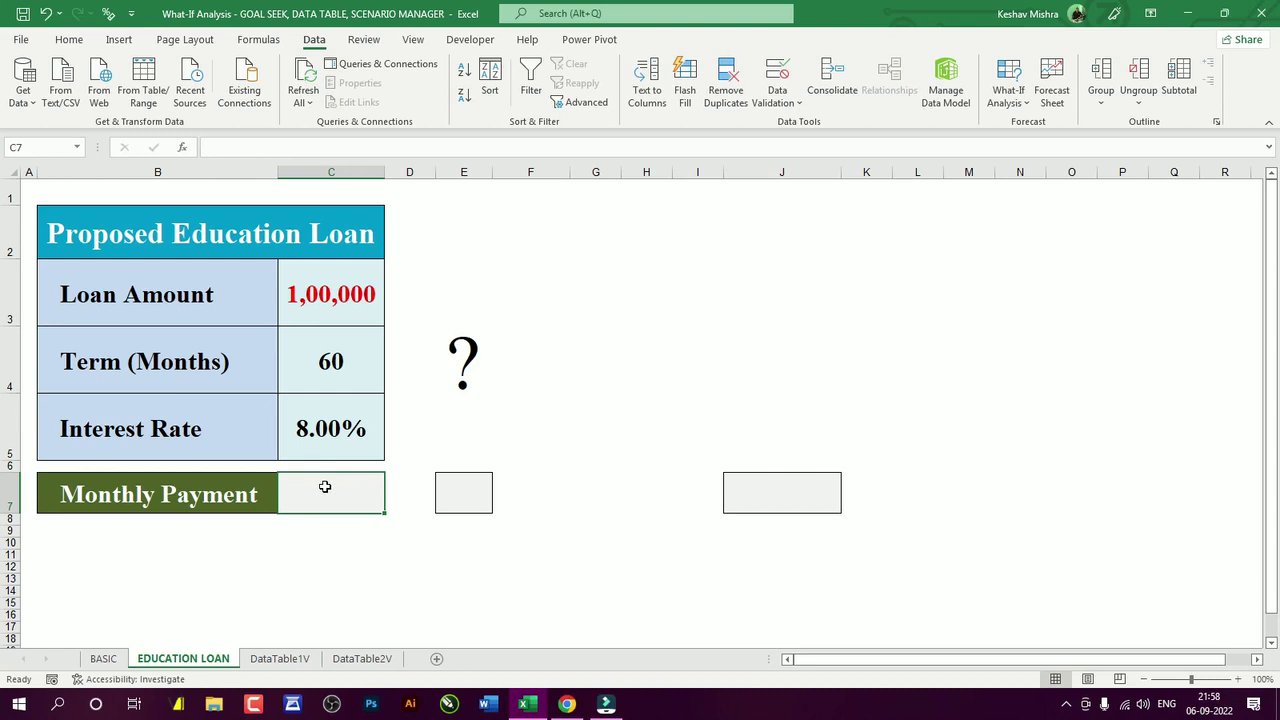
{"action": "left_click", "coordinate": [325, 487]}
{"action": "type", "text": "=pmt"}
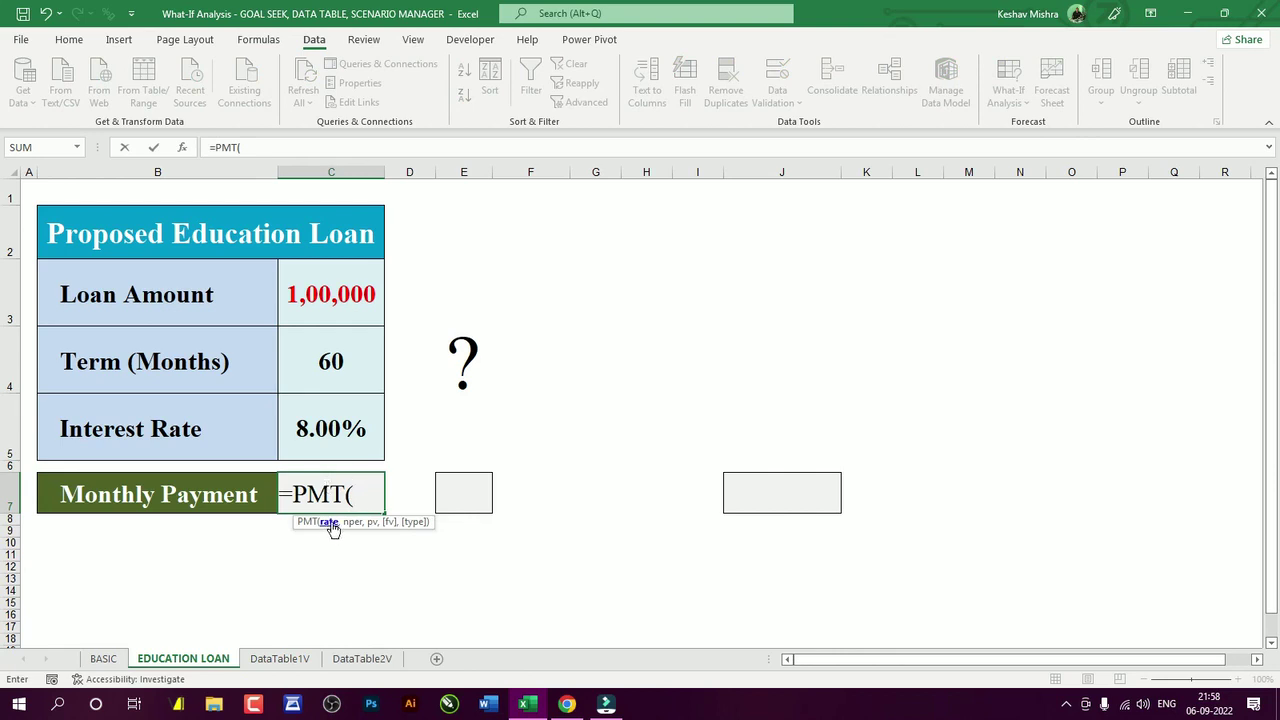
{"action": "left_click", "coordinate": [331, 429]}
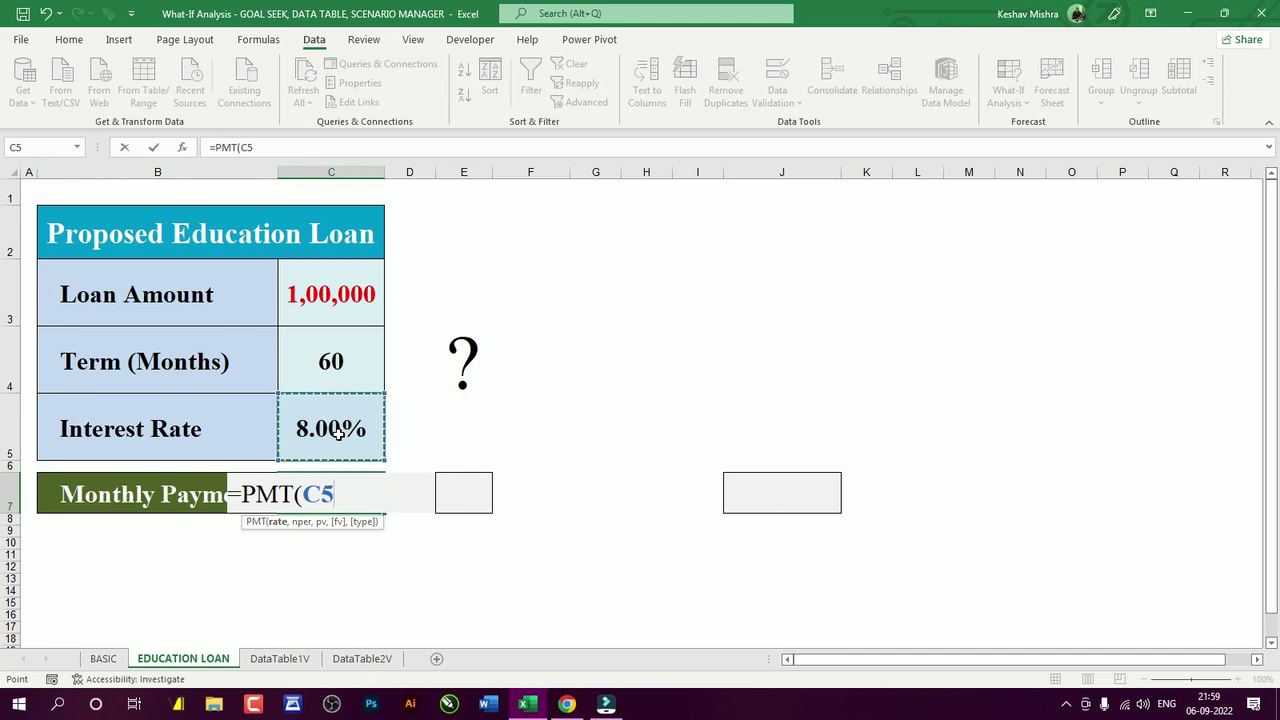
{"action": "type", "text": "12"}
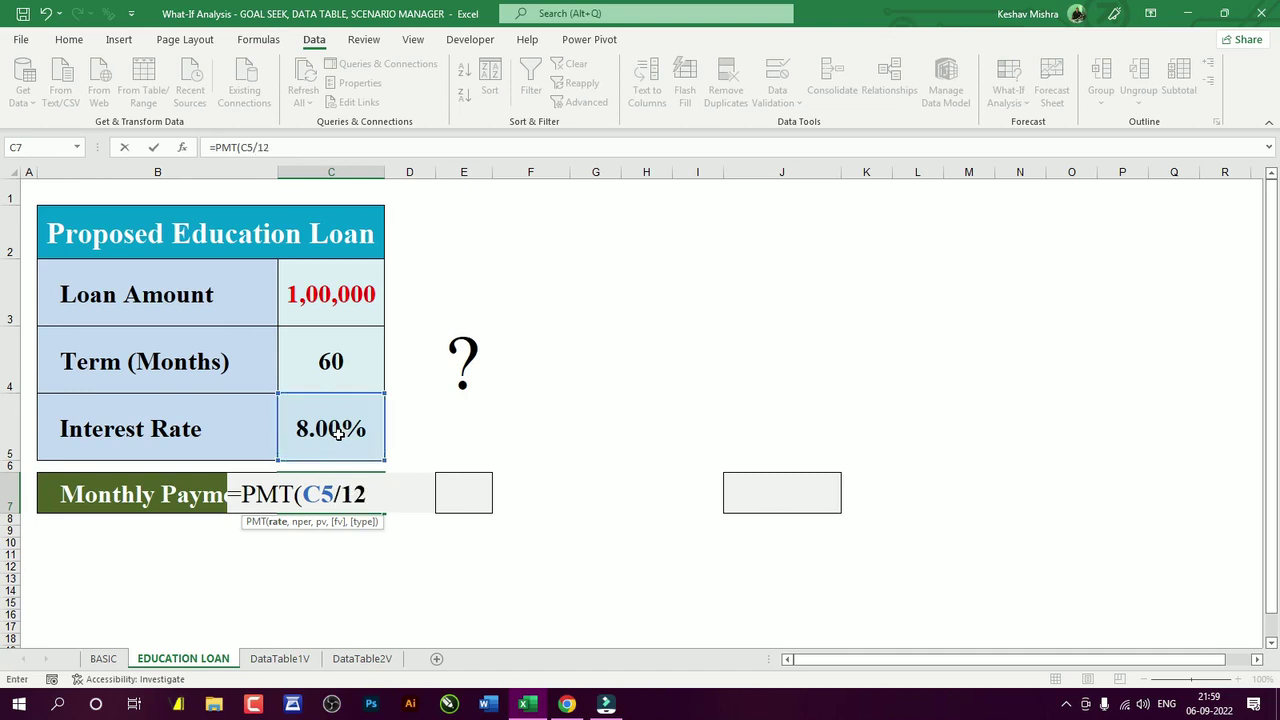
{"action": "type", "text": ","}
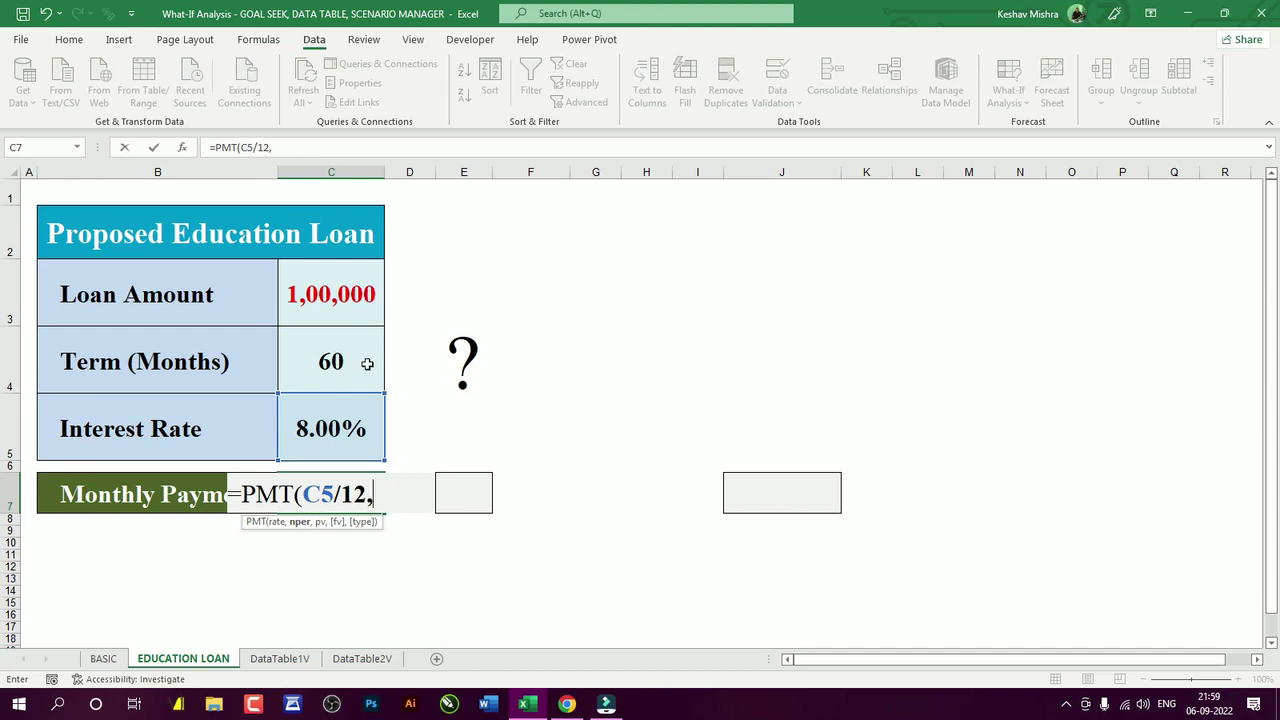
{"action": "left_click", "coordinate": [333, 362]}
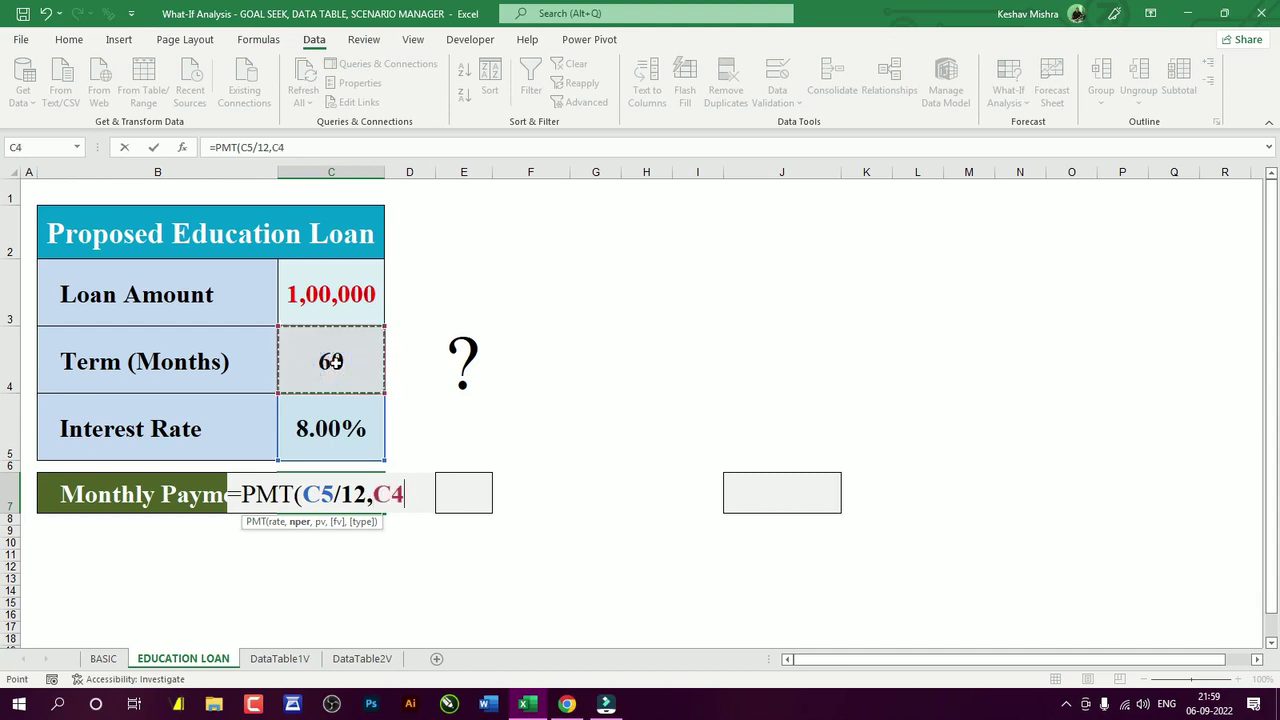
{"action": "type", "text": ","}
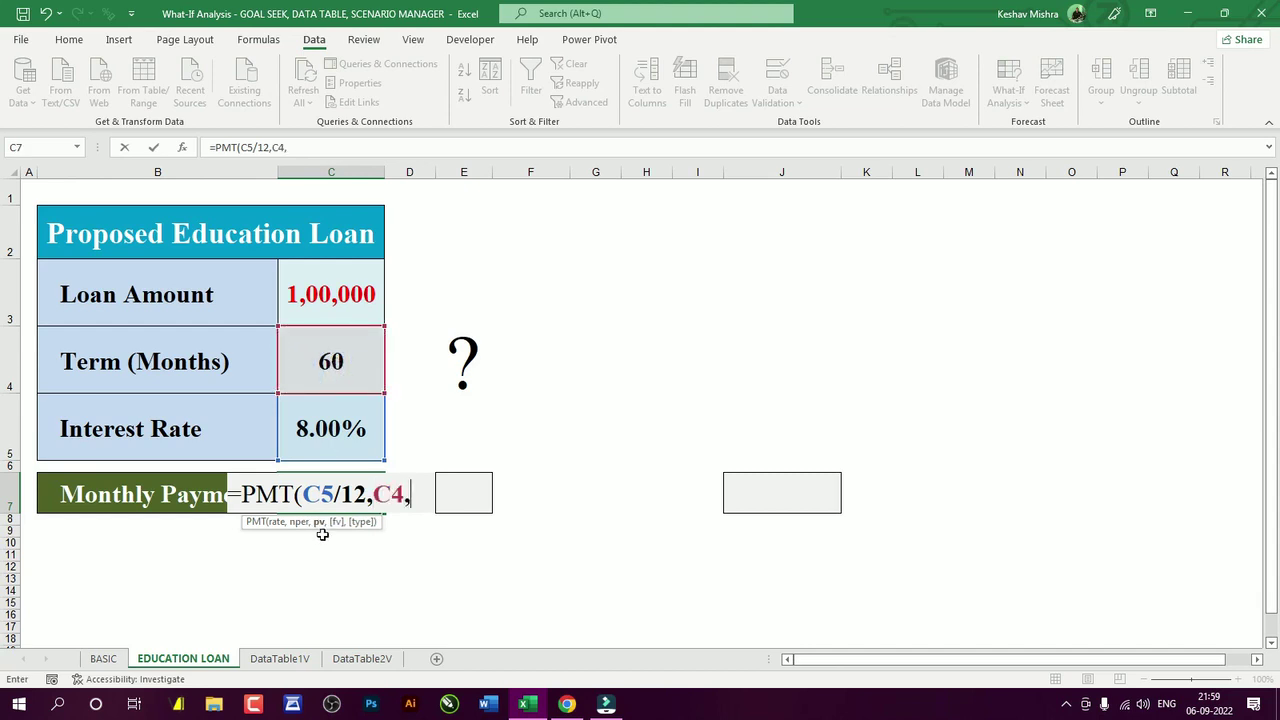
{"action": "left_click", "coordinate": [330, 295]}
{"action": "type", "text": ")"}
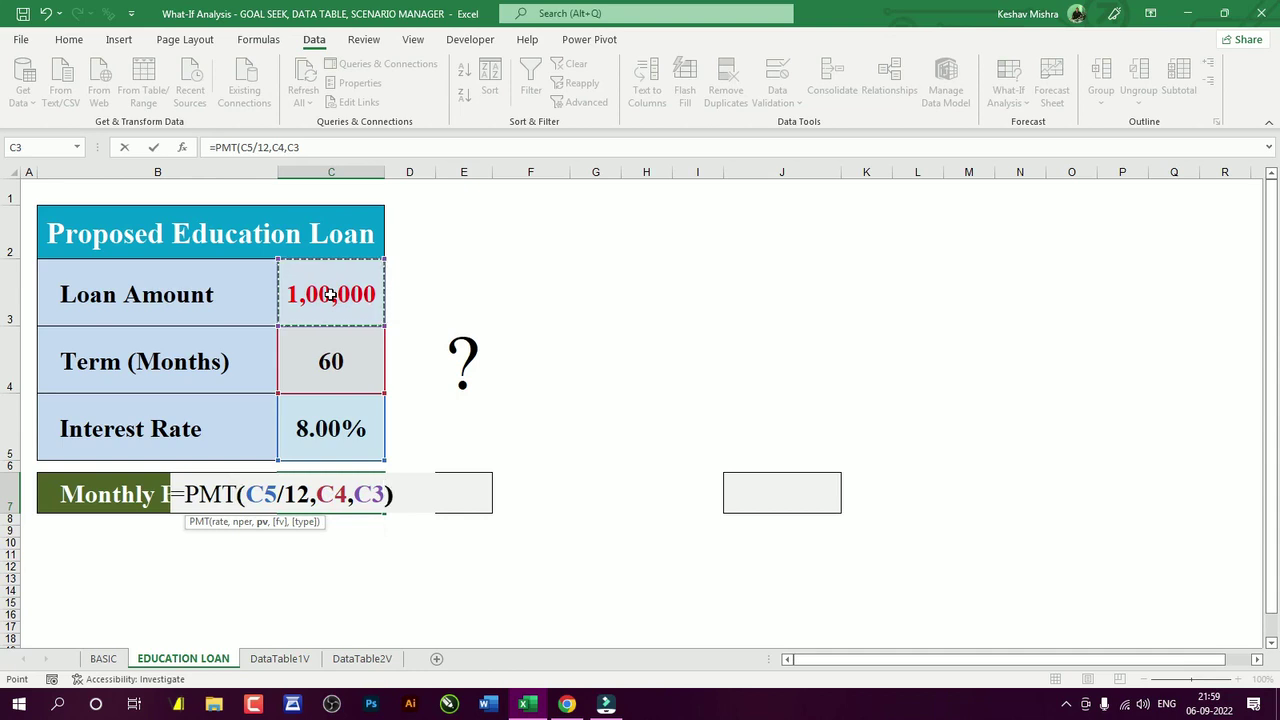
{"action": "key", "text": "Return"}
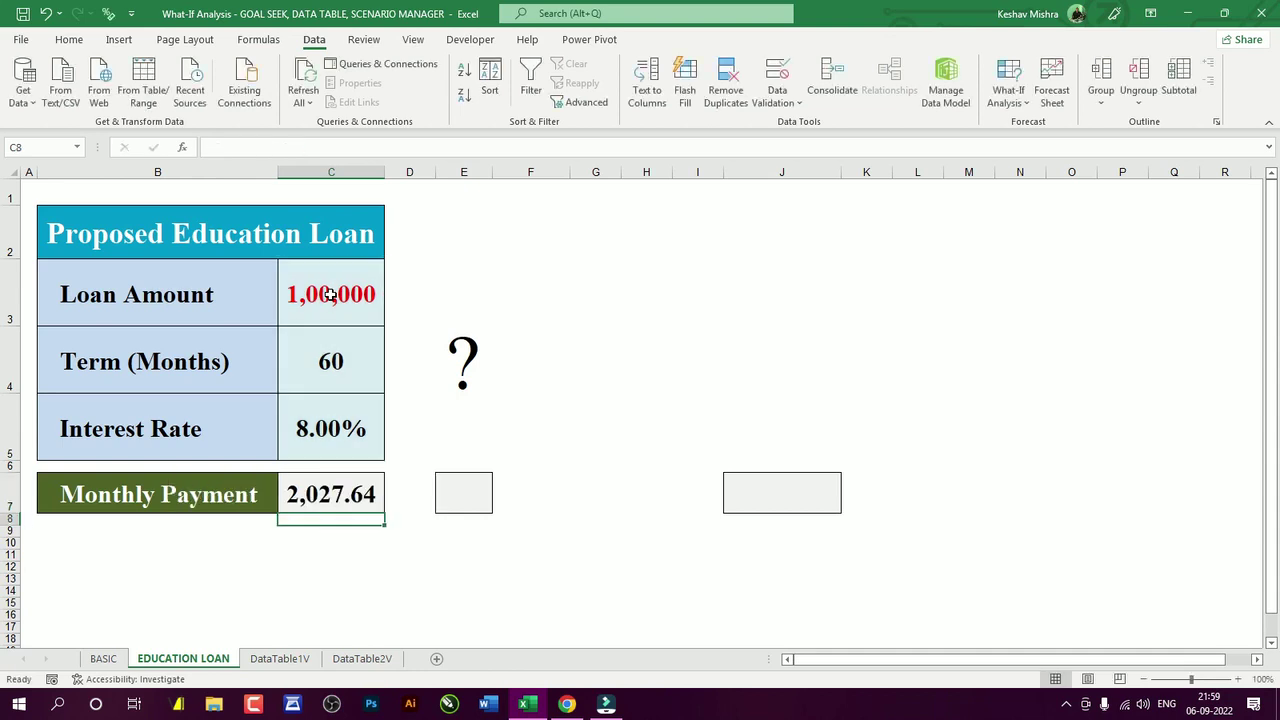
- Check the monthly payment in C7 against the loan amount, term and interest rate that it depends on
{"action": "left_click", "coordinate": [315, 490]}
{"action": "left_click", "coordinate": [343, 299]}
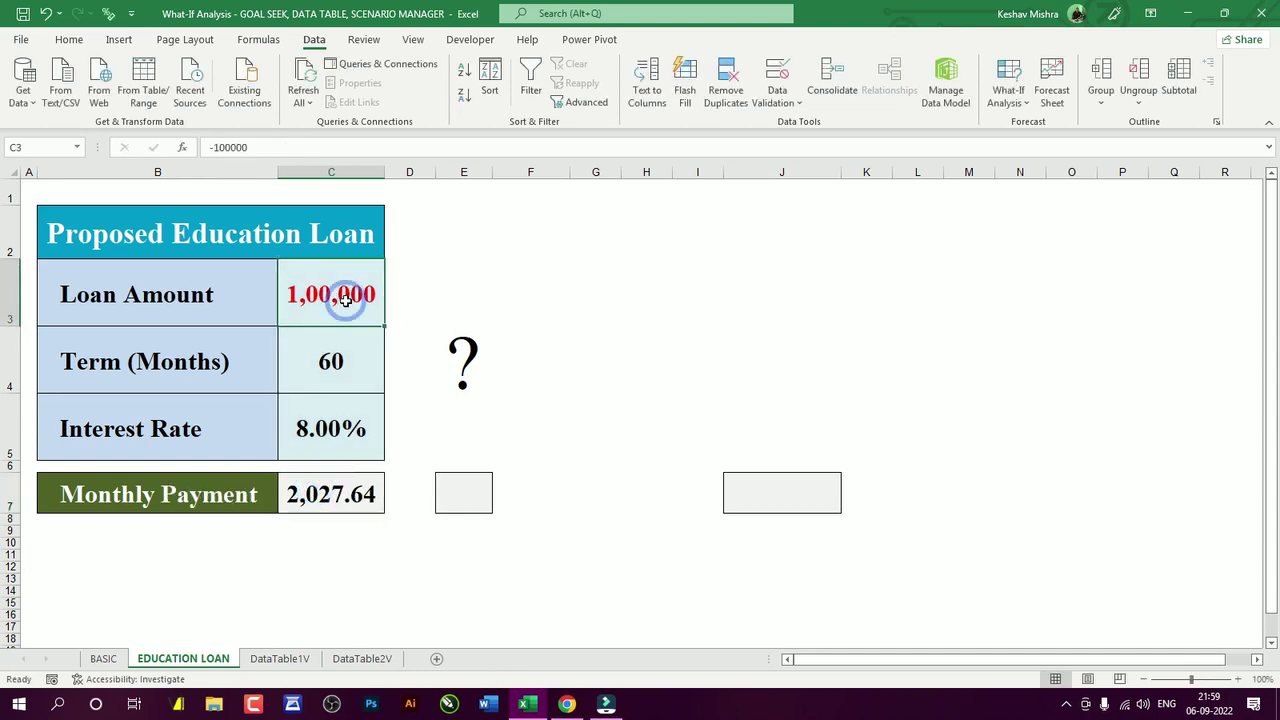
{"action": "left_click", "coordinate": [333, 361]}
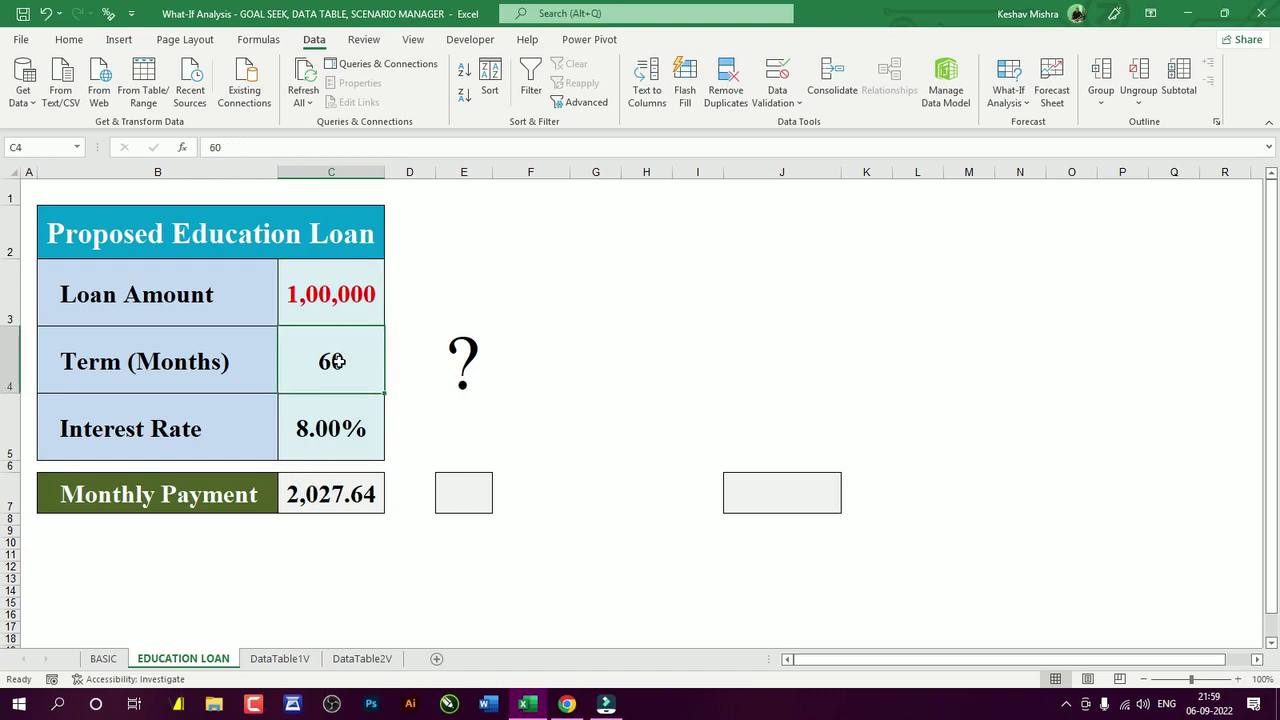
{"action": "left_click", "coordinate": [333, 418]}
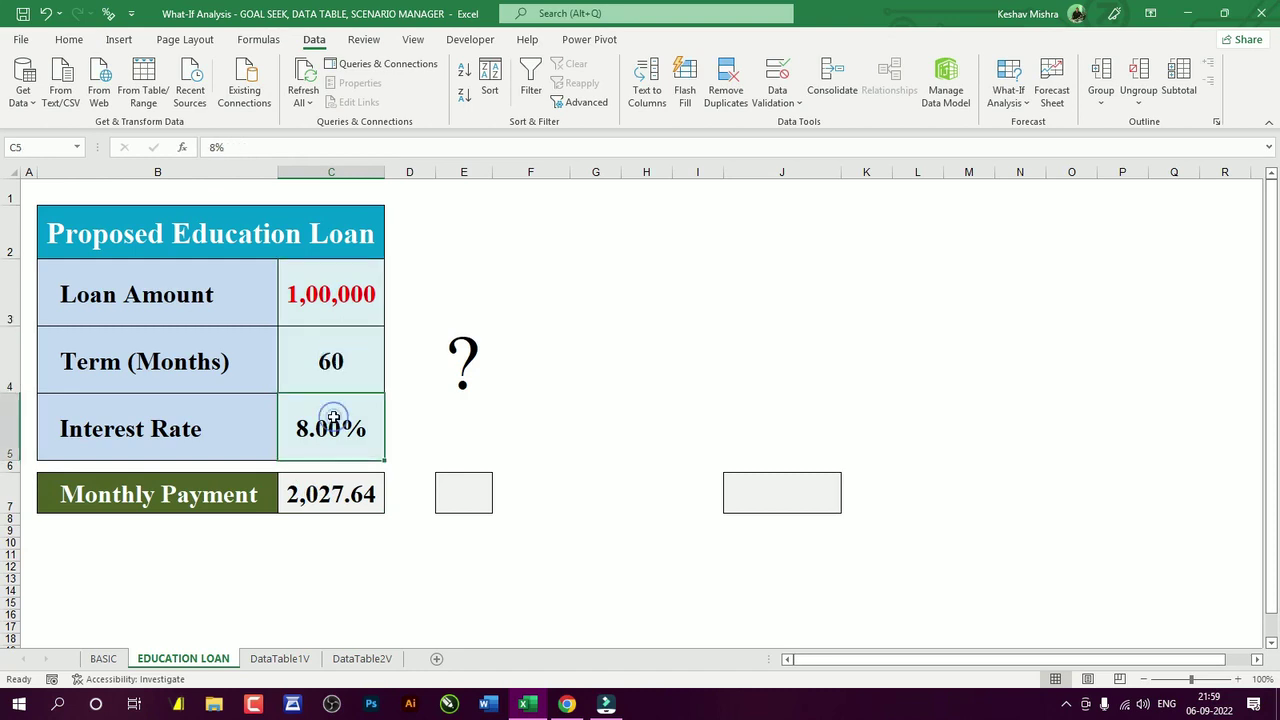
- Enter 1500 in E7 as the desired monthly payment
{"action": "left_click", "coordinate": [335, 500]}
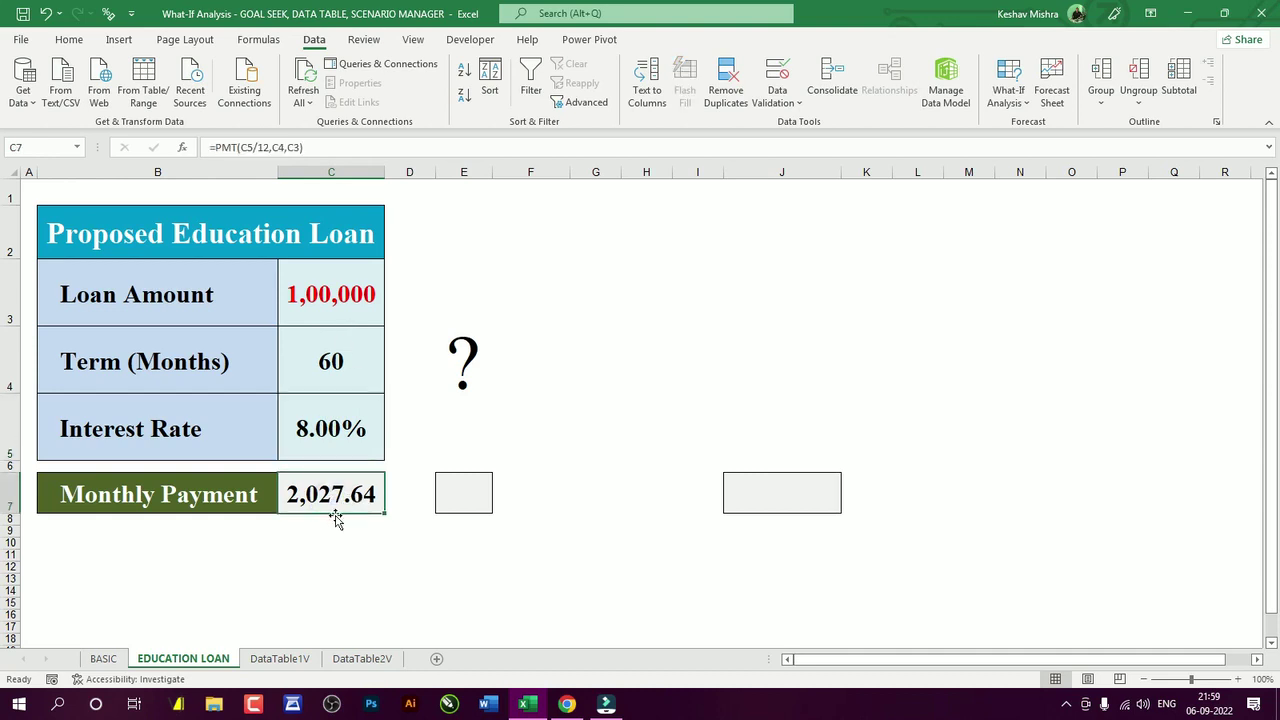
{"action": "left_click", "coordinate": [448, 497]}
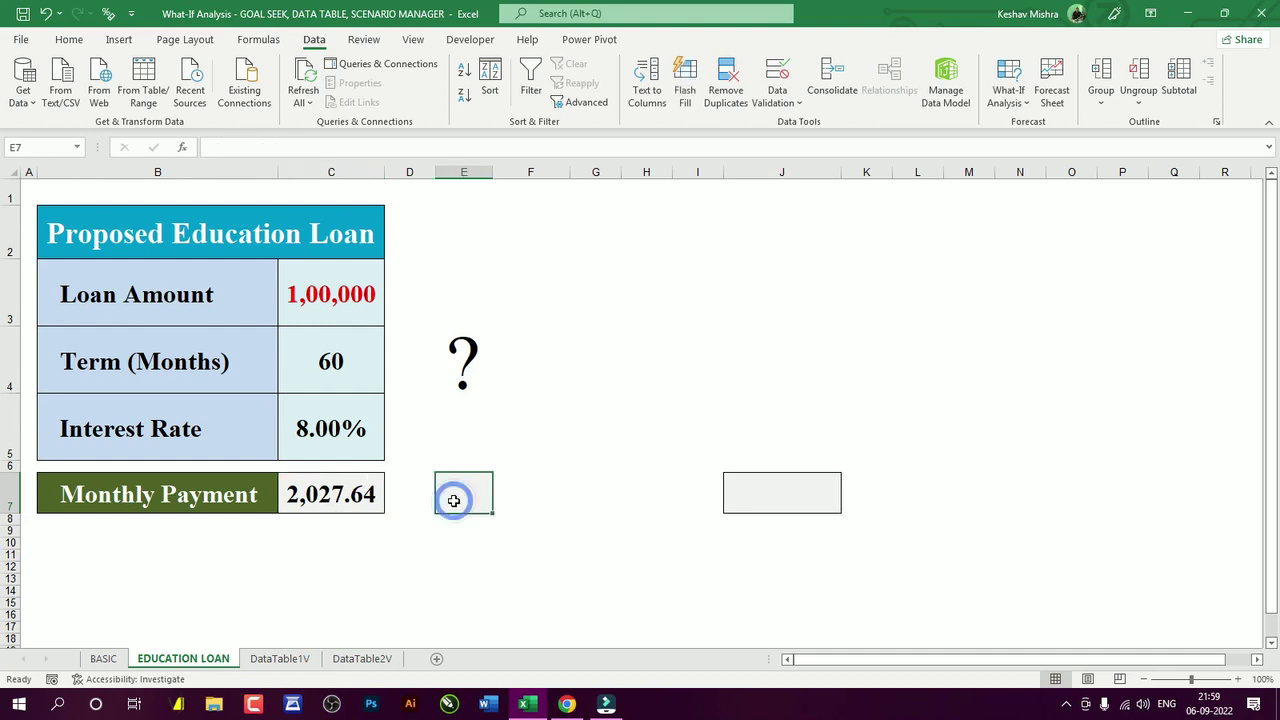
{"action": "type", "text": "1,500"}
{"action": "key", "text": "Return"}
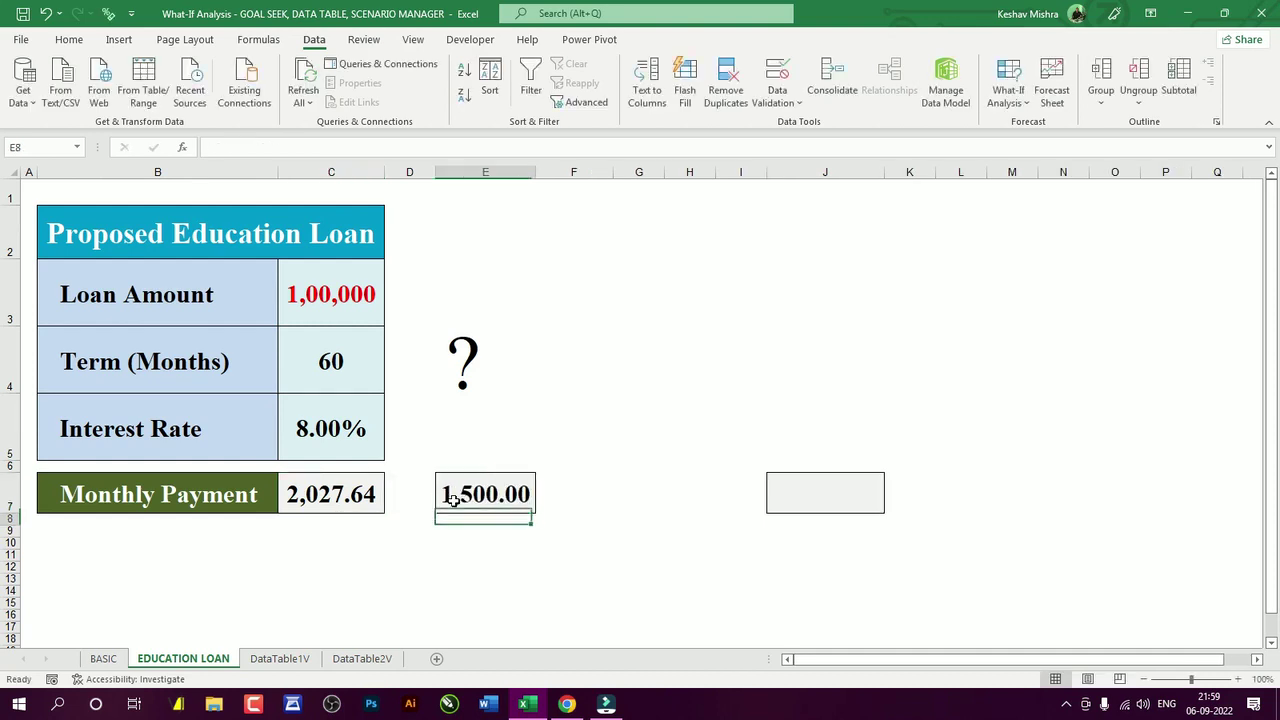
- Compare the monthly payment in C7 with the target in E7 and examine the loan term in C4 as the input to vary
{"action": "left_click", "coordinate": [290, 494]}
{"action": "left_click", "coordinate": [503, 496]}
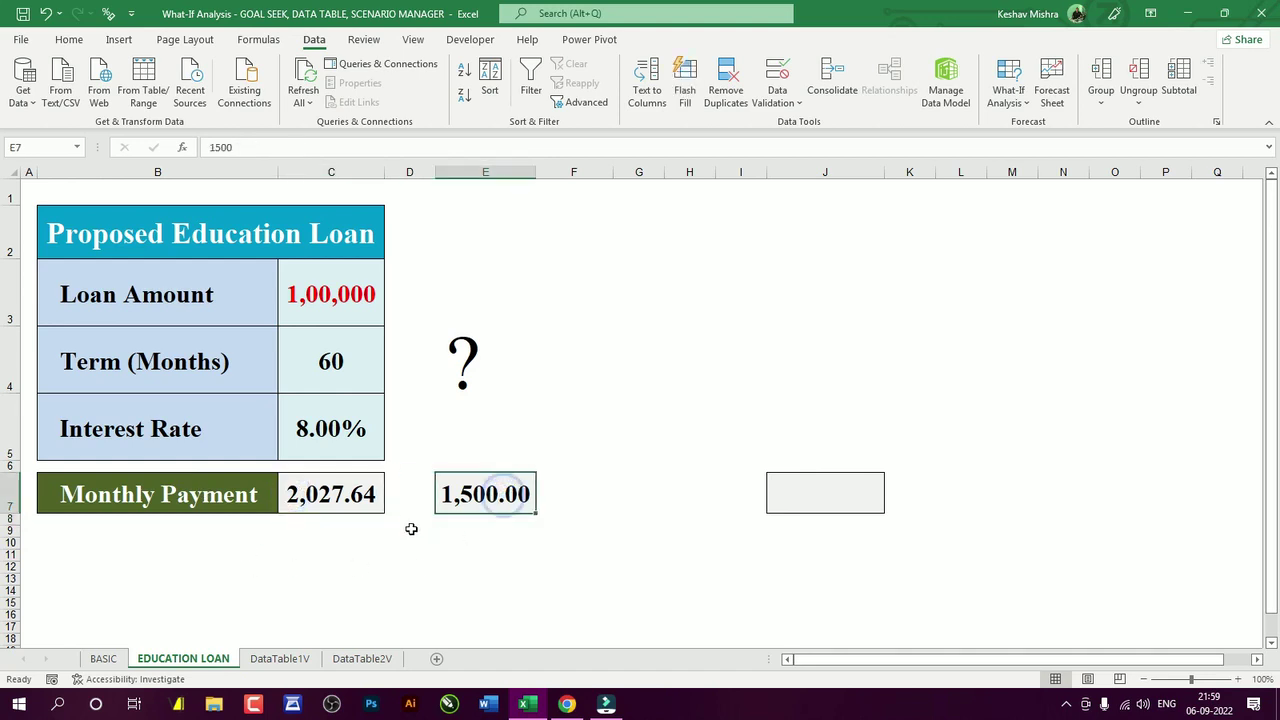
{"action": "left_click", "coordinate": [303, 498]}
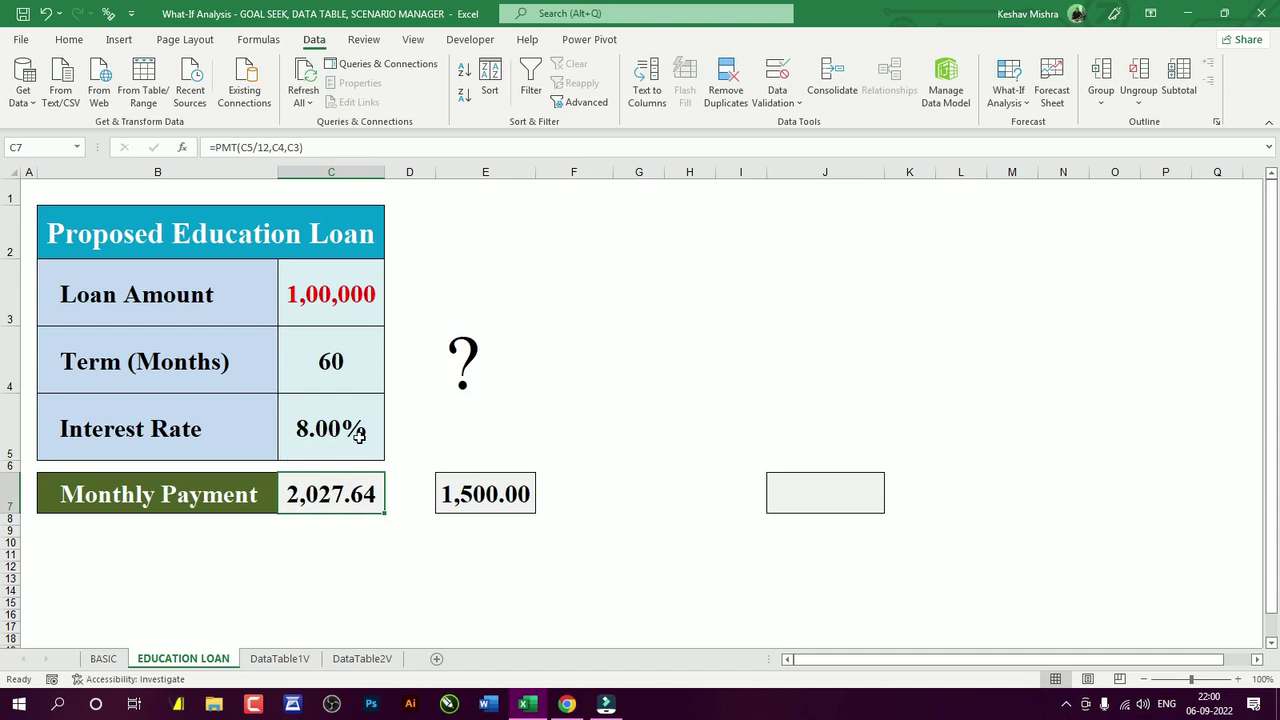
{"action": "left_click", "coordinate": [340, 364]}
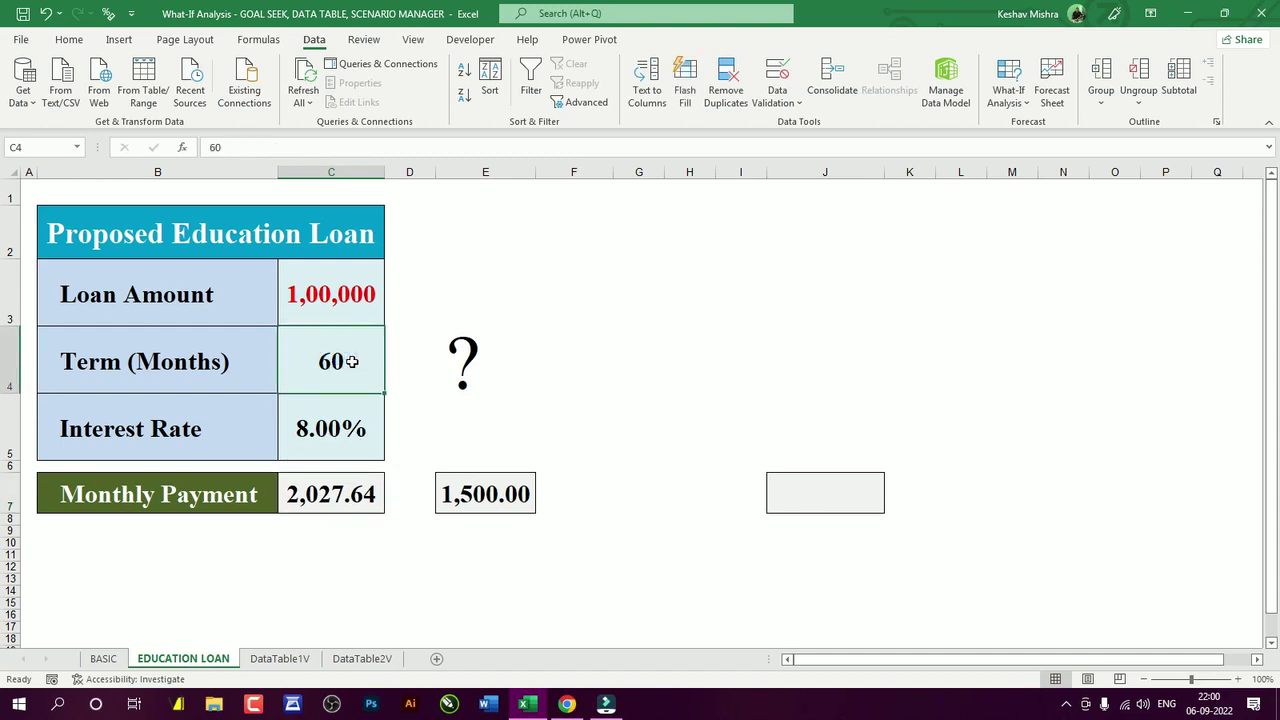
{"action": "left_click", "coordinate": [353, 300]}
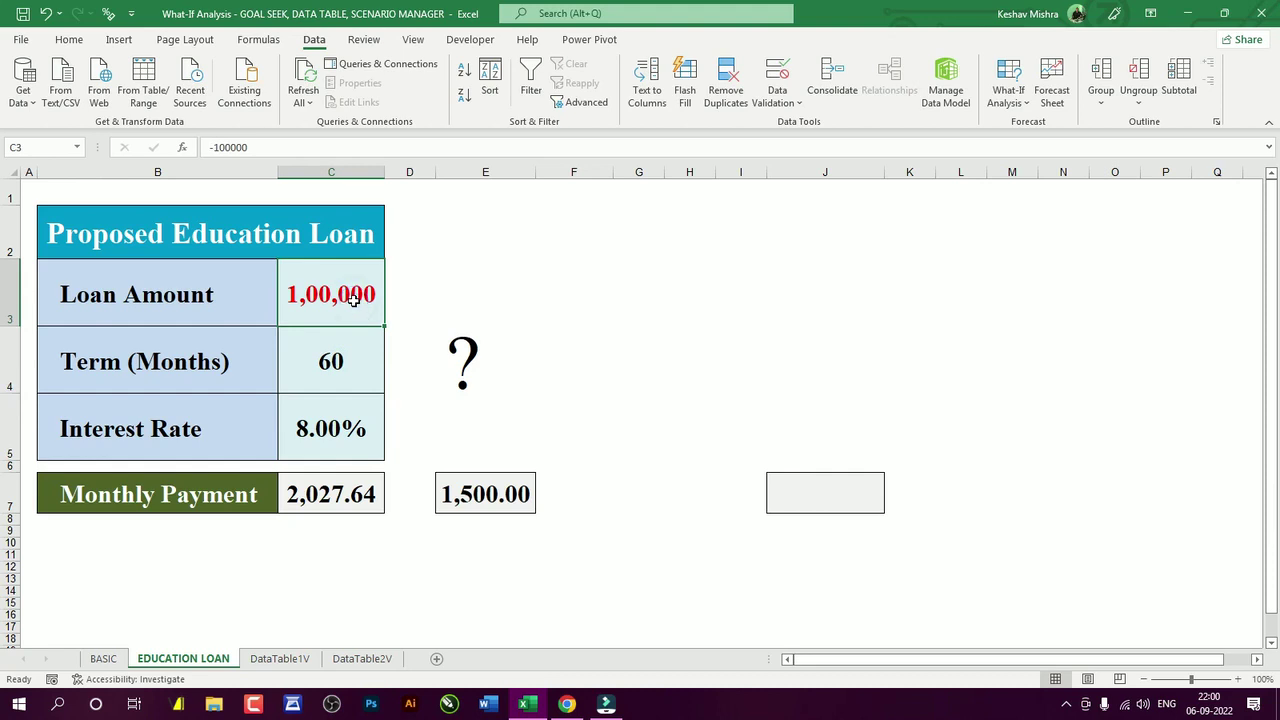
{"action": "left_click", "coordinate": [340, 367]}
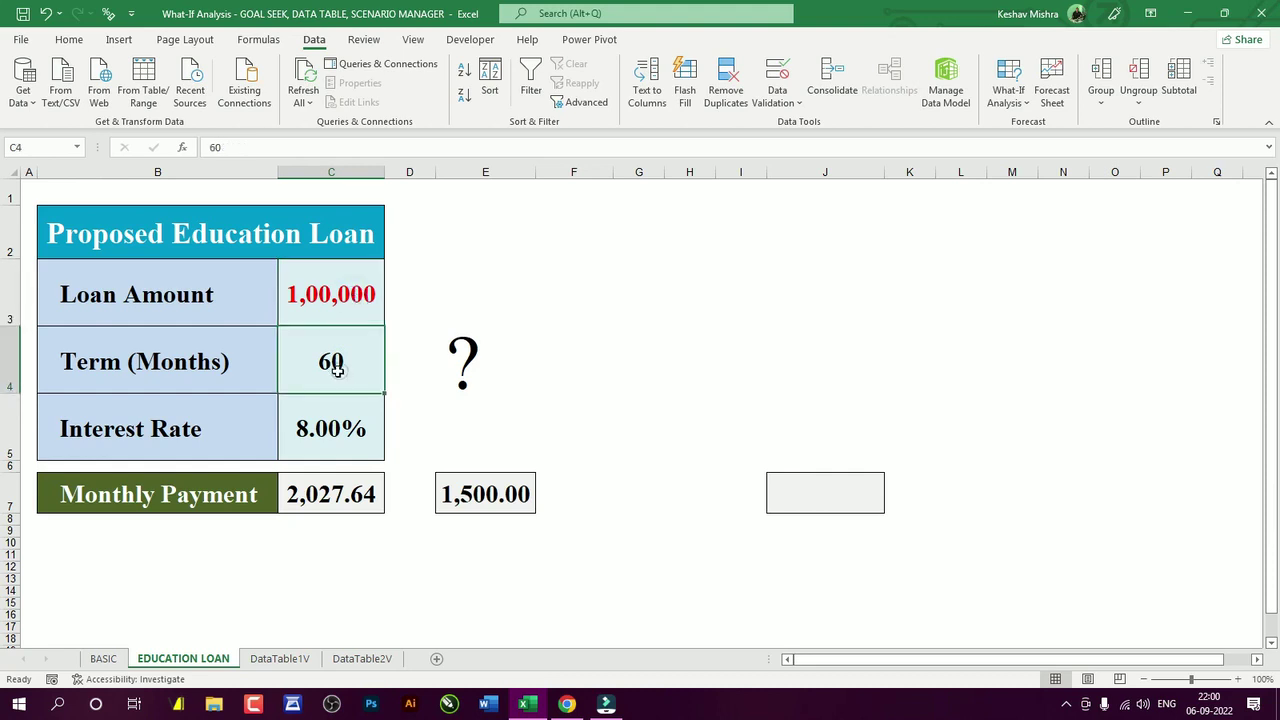
{"action": "left_click", "coordinate": [463, 354]}
{"action": "left_click", "coordinate": [337, 358]}
{"action": "left_click", "coordinate": [460, 360]}
{"action": "left_click", "coordinate": [358, 358]}
{"action": "left_click", "coordinate": [343, 493]}
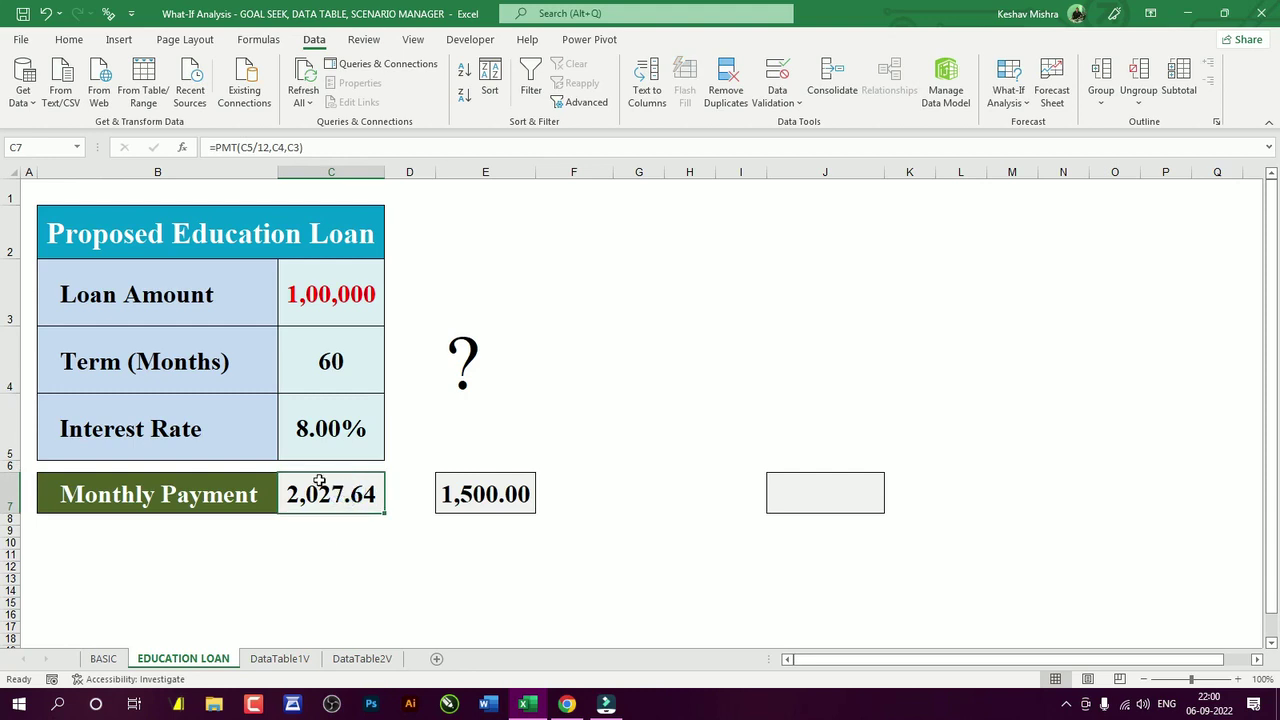
{"action": "left_click", "coordinate": [333, 500]}
{"action": "left_click", "coordinate": [452, 494]}
- Try Goal Seek on the monthly payment in C7 with target value 1500 by changing the term in C4, and discard the solution
{"action": "left_click", "coordinate": [328, 493]}
{"action": "left_click", "coordinate": [1030, 100]}
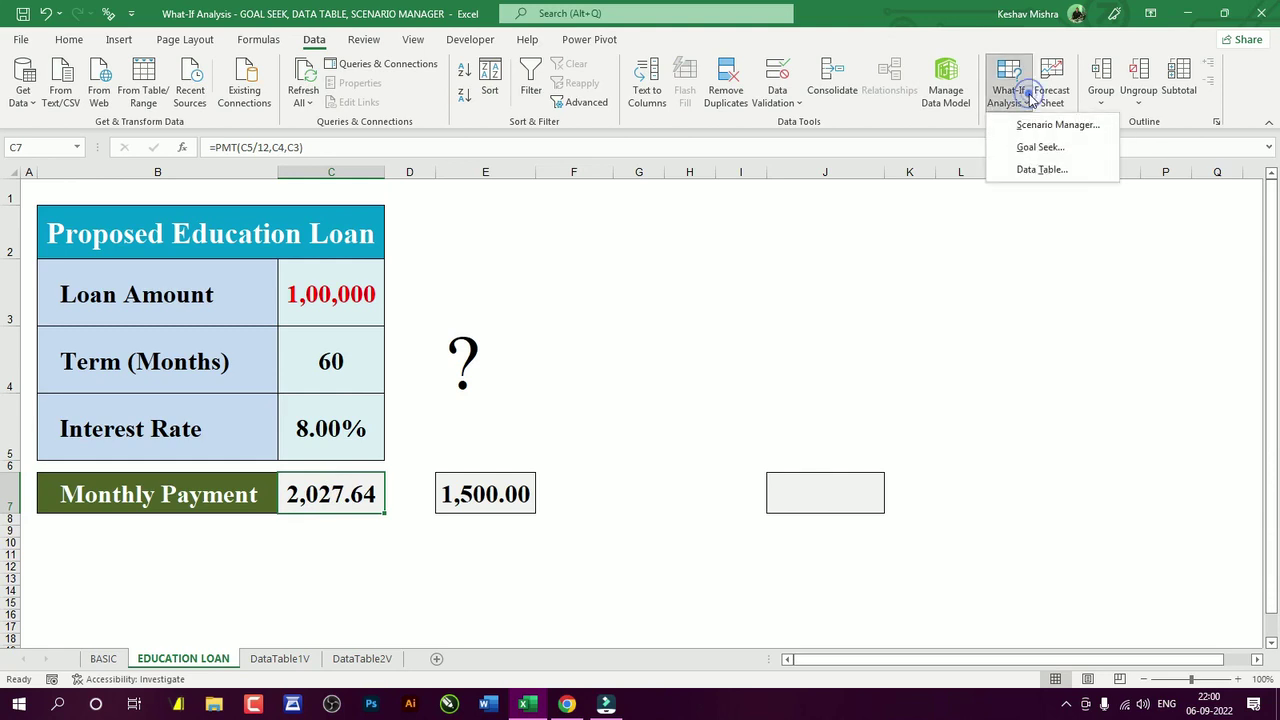
{"action": "left_click", "coordinate": [1033, 150]}
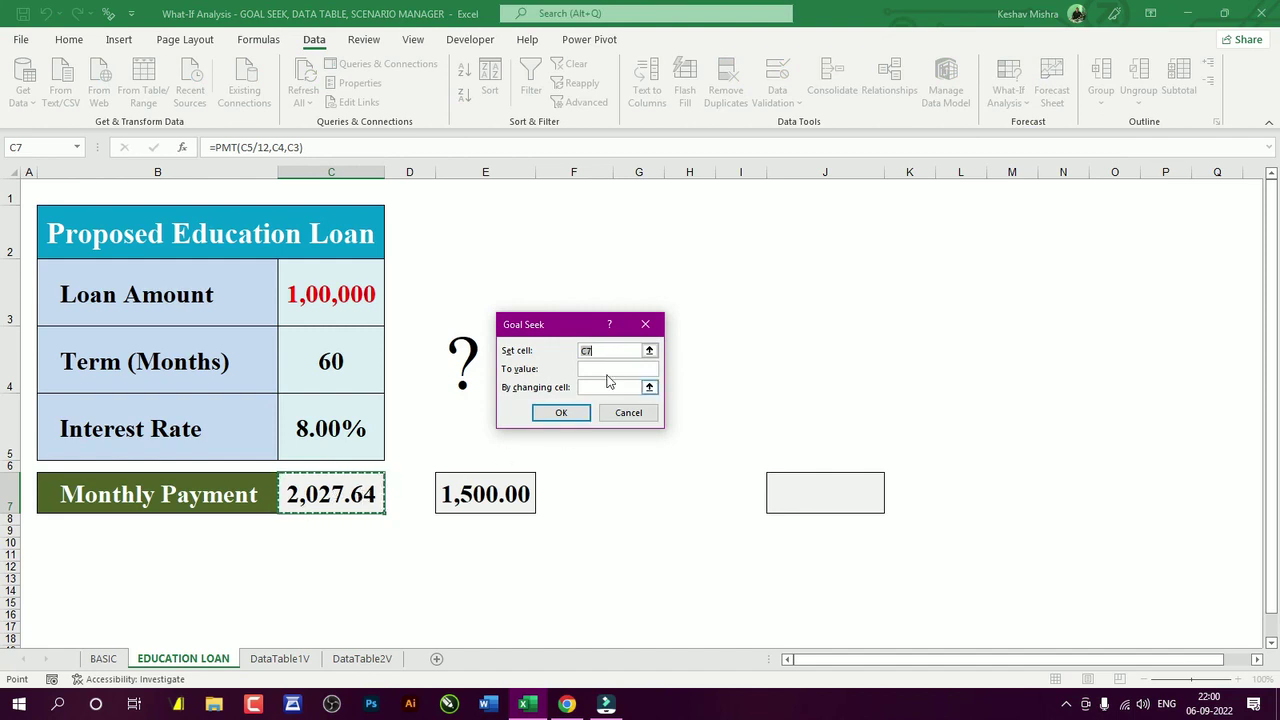
{"action": "left_click", "coordinate": [609, 370]}
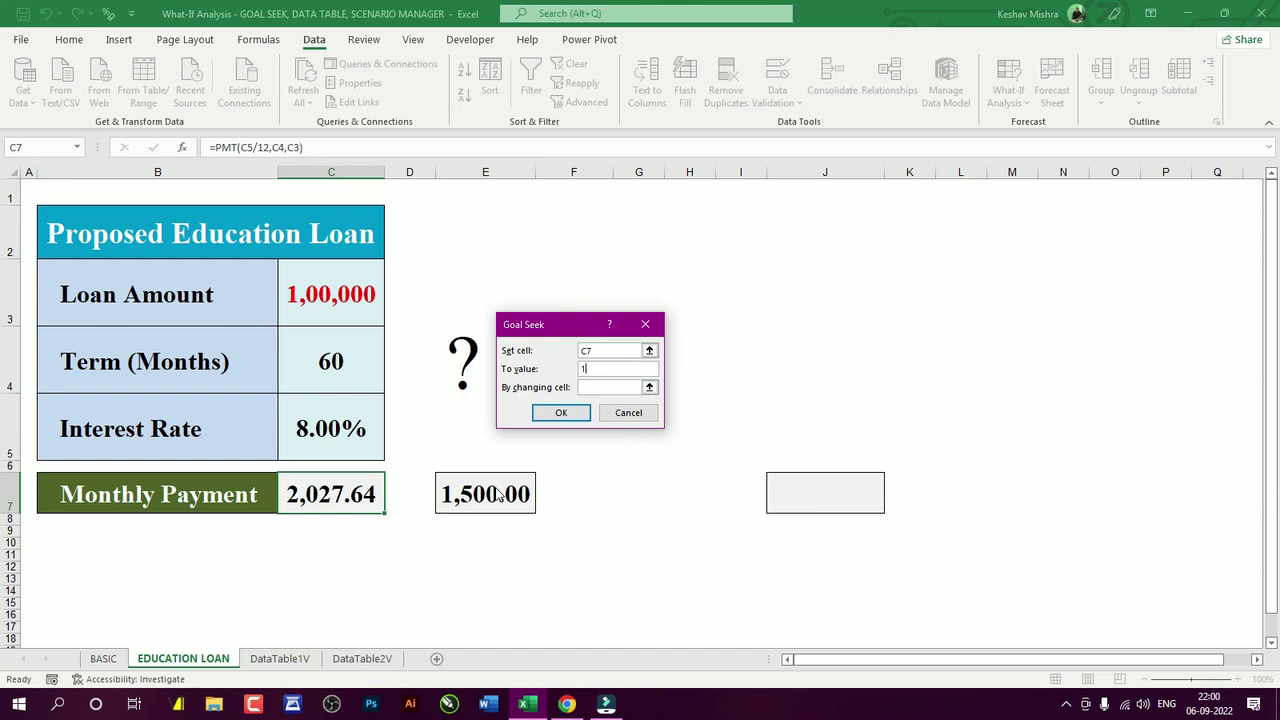
{"action": "left_click", "coordinate": [607, 387]}
{"action": "left_click", "coordinate": [322, 364]}
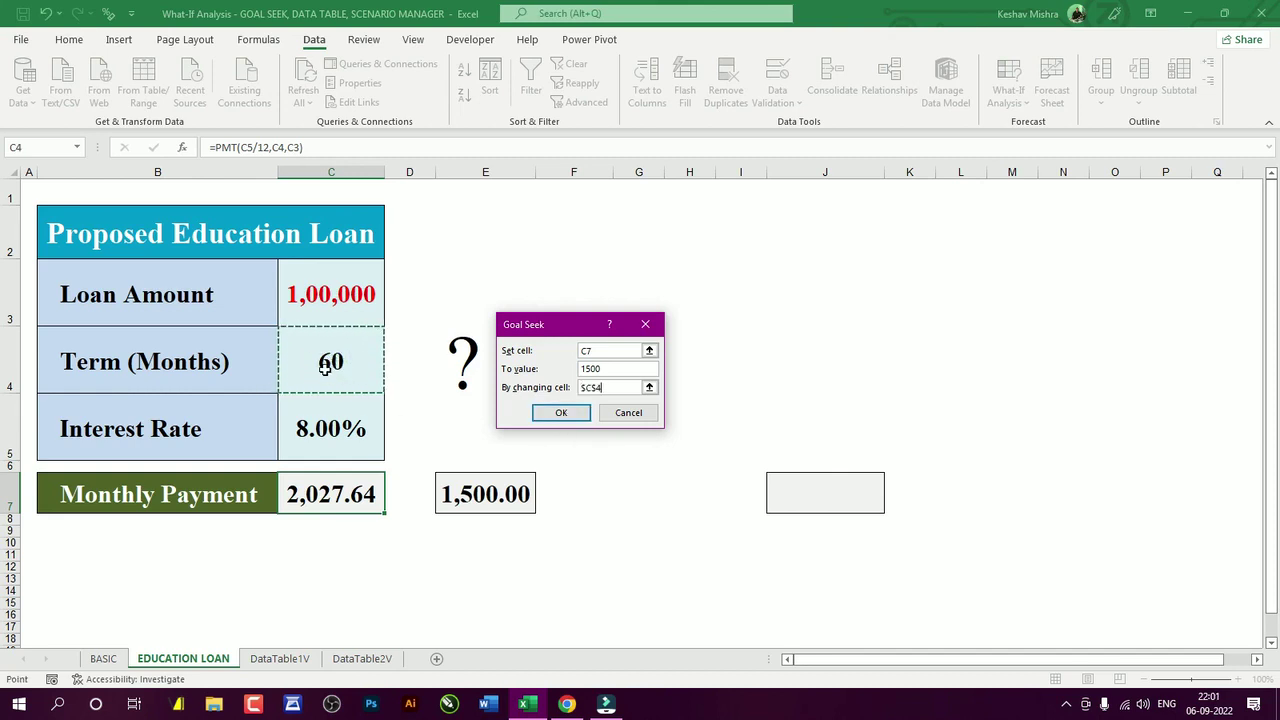
{"action": "left_click", "coordinate": [561, 412]}
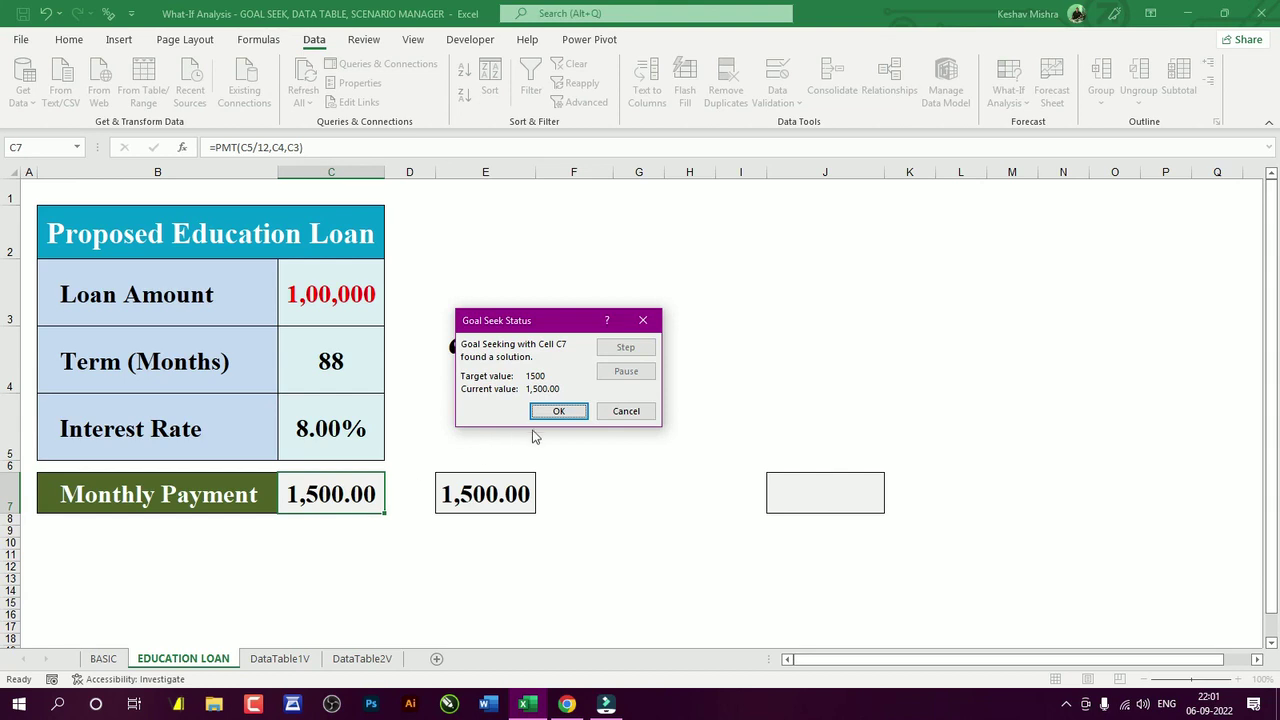
{"action": "left_click", "coordinate": [635, 417]}
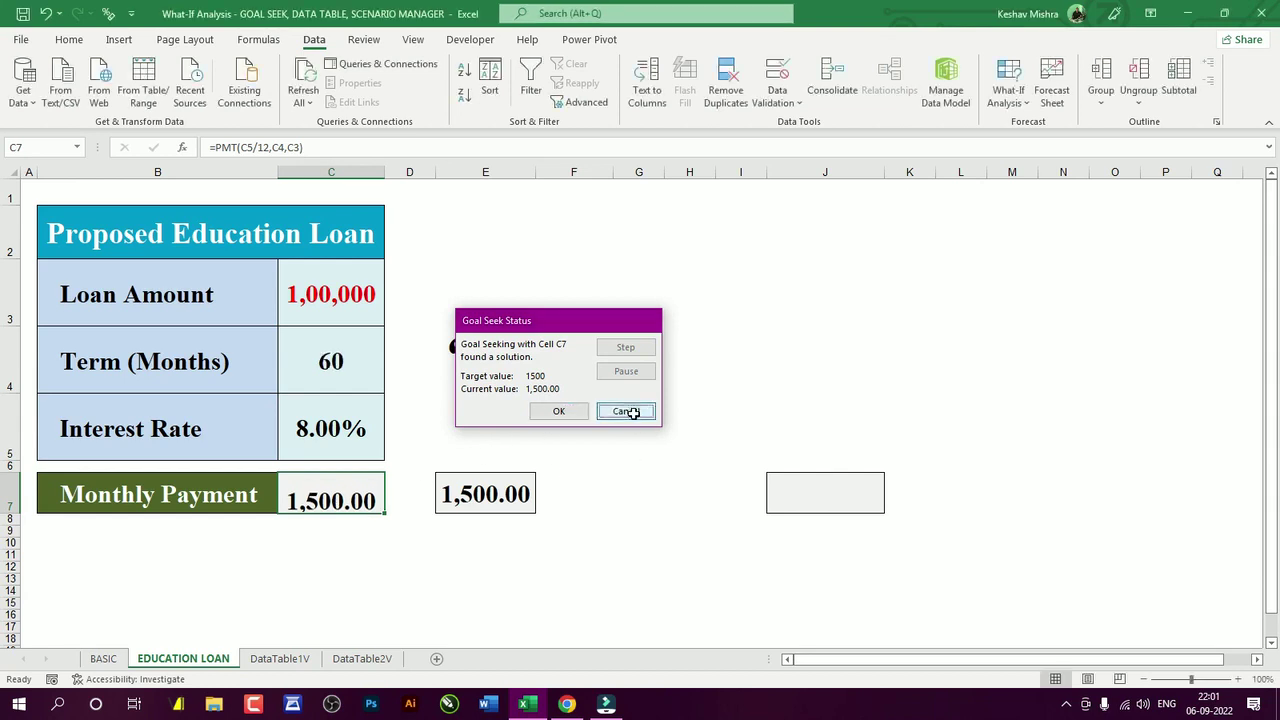
- Enter 24000 in J7 as the second desired monthly payment
{"action": "left_click", "coordinate": [825, 500]}
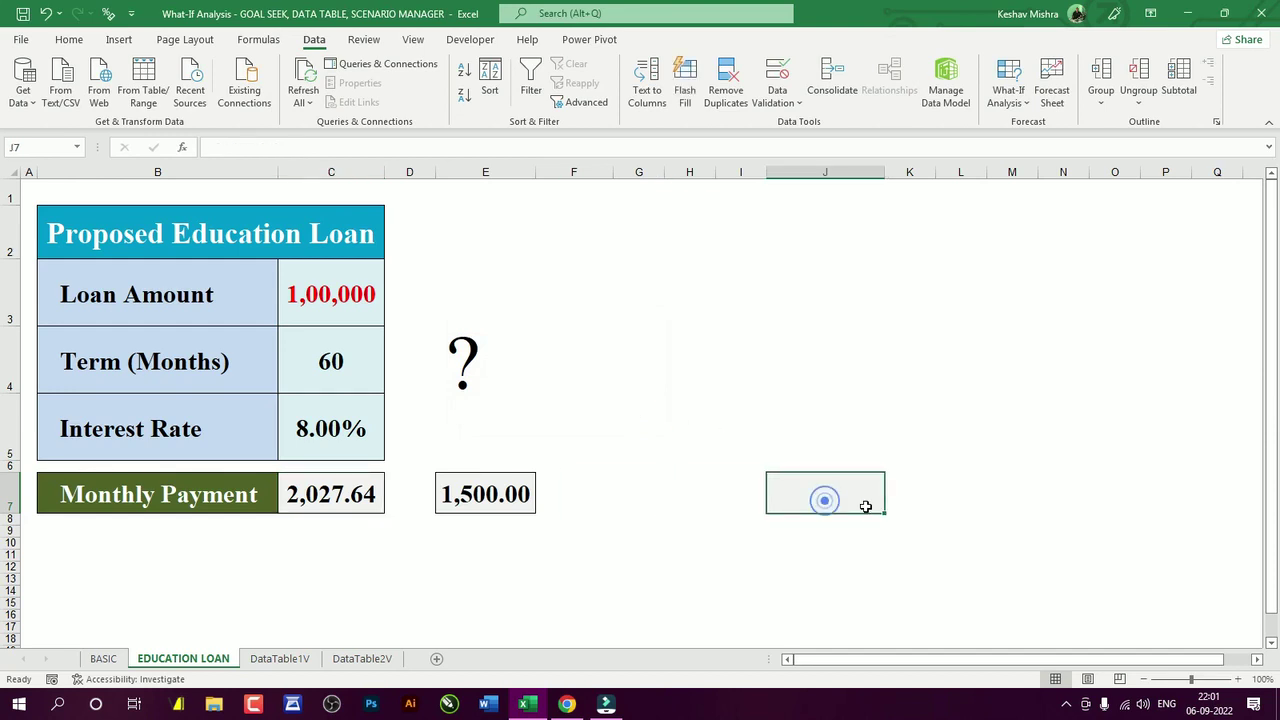
{"action": "type", "text": "240000.00"}
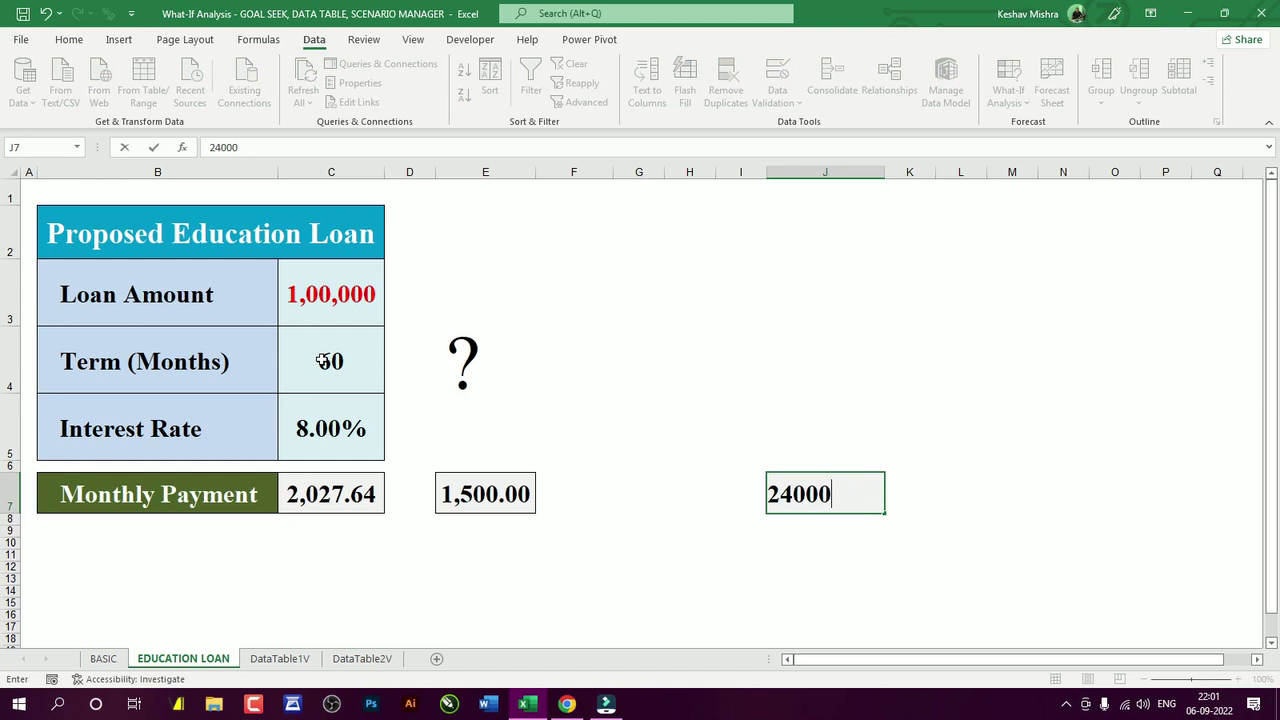
{"action": "left_click", "coordinate": [413, 348]}
{"action": "left_click", "coordinate": [312, 488]}
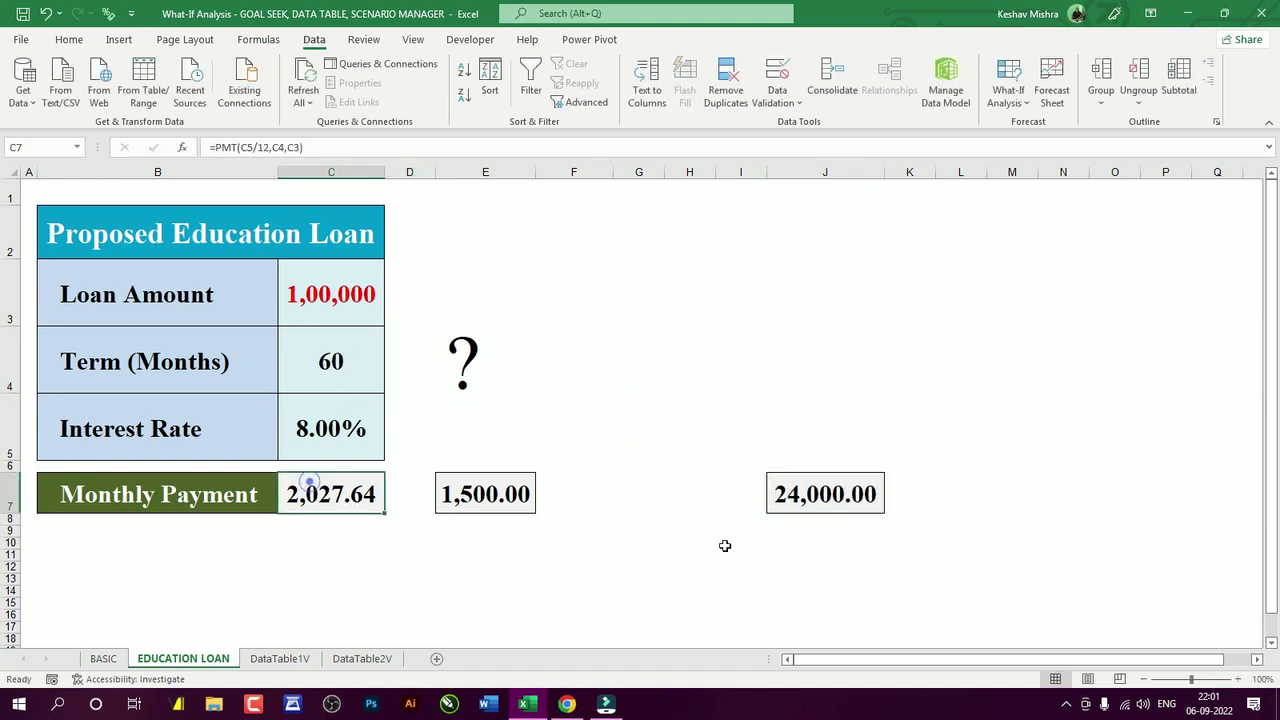
{"action": "left_click", "coordinate": [818, 500]}
- Run Goal Seek on the monthly payment in C7 with target value 24000 by changing the loan amount in C3
{"action": "left_click", "coordinate": [330, 490]}
{"action": "left_click", "coordinate": [338, 494]}
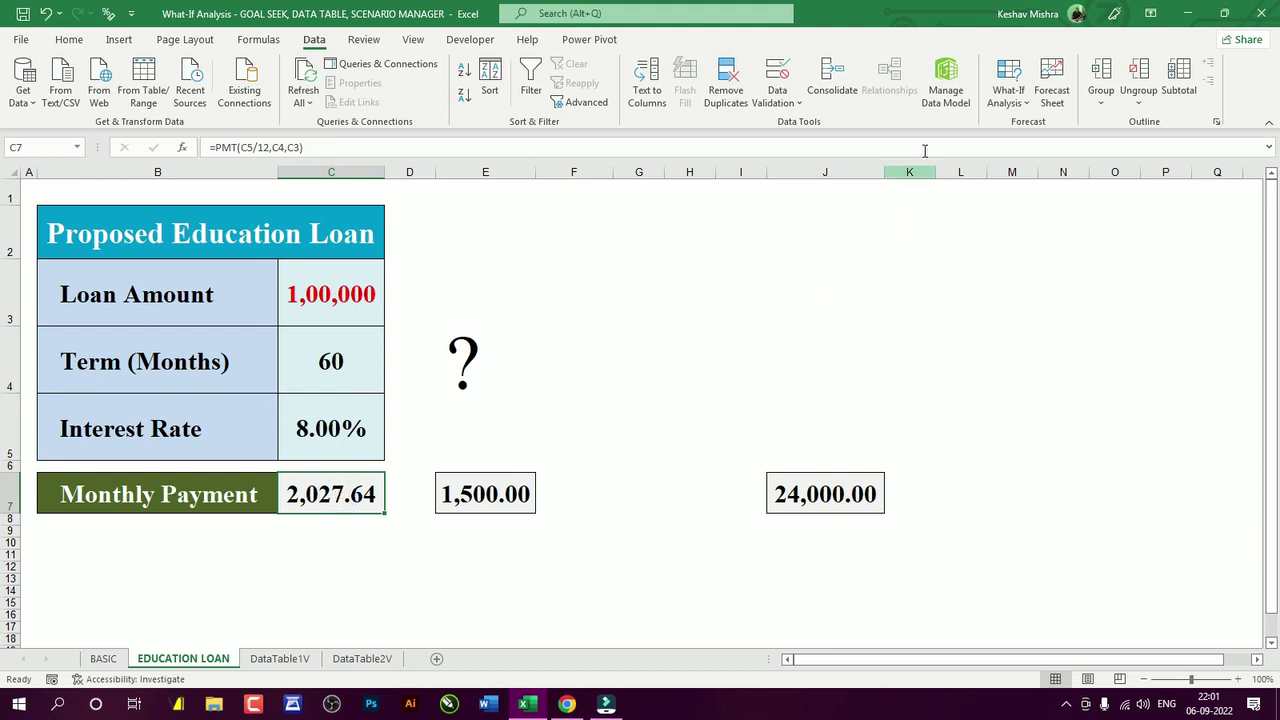
{"action": "left_click", "coordinate": [1005, 102]}
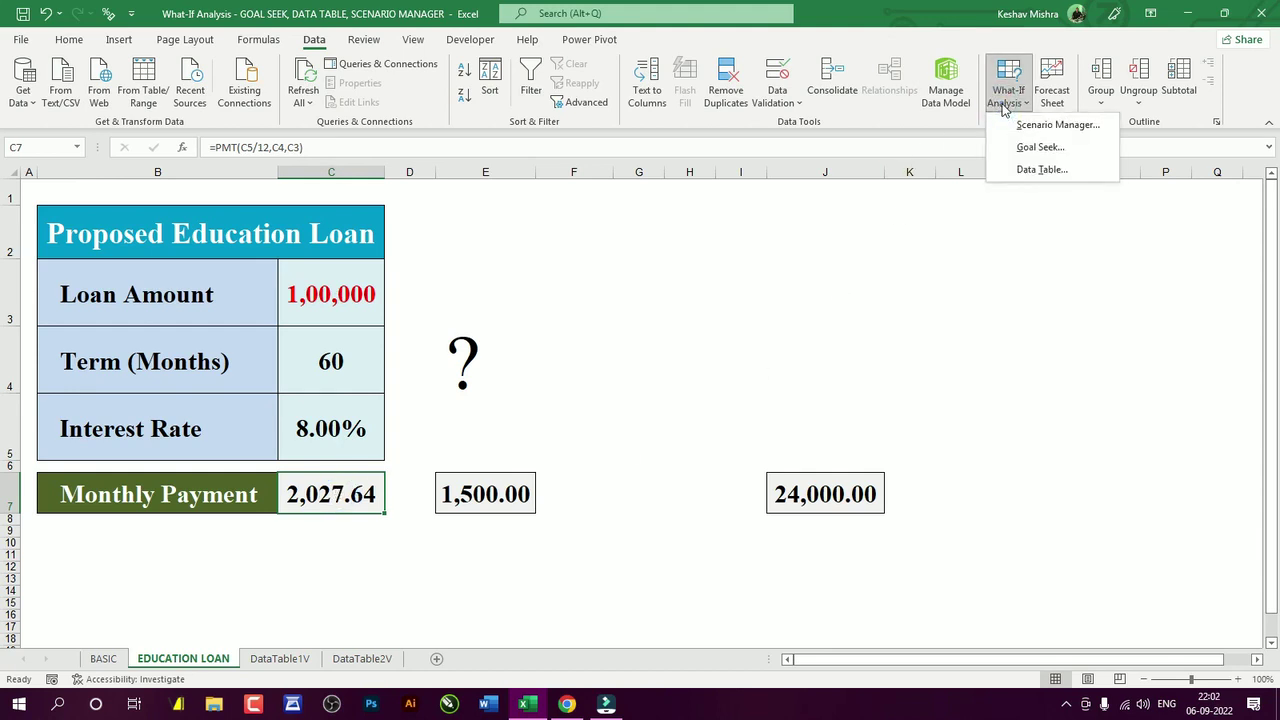
{"action": "left_click", "coordinate": [1018, 149]}
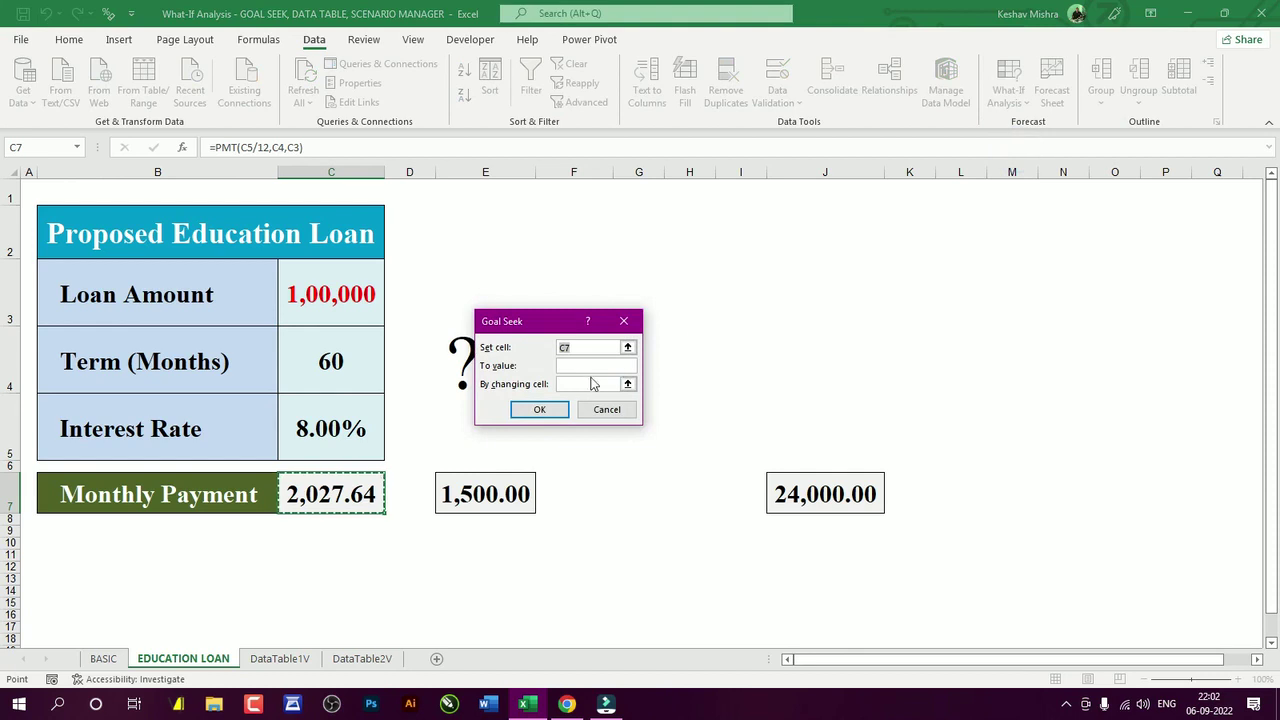
{"action": "left_click", "coordinate": [578, 367]}
{"action": "left_click", "coordinate": [566, 384]}
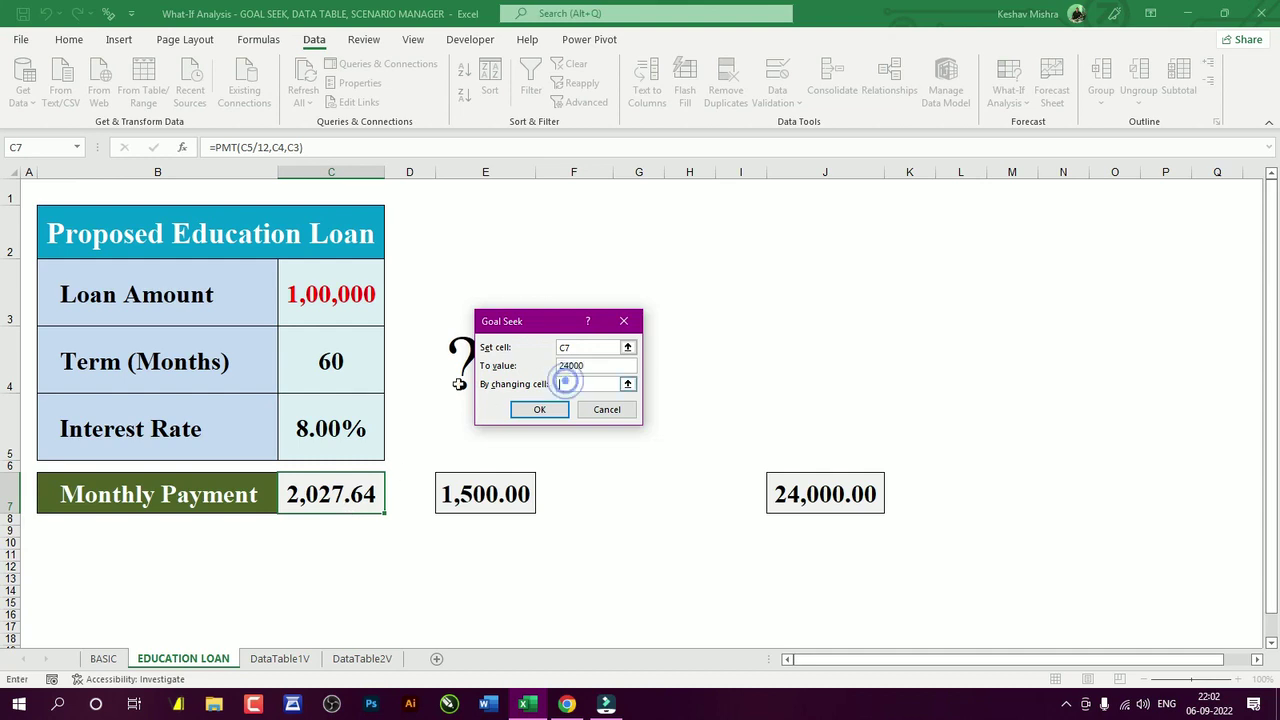
{"action": "left_click", "coordinate": [324, 293]}
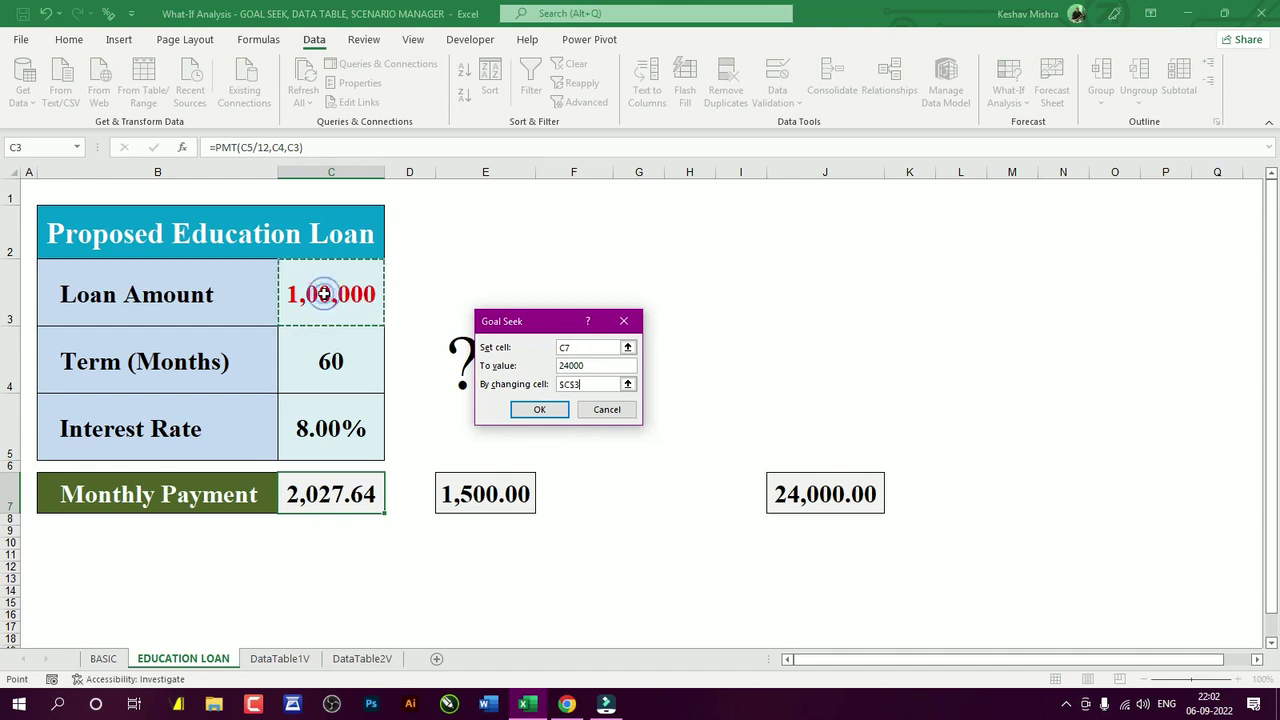
{"action": "left_click", "coordinate": [537, 410]}
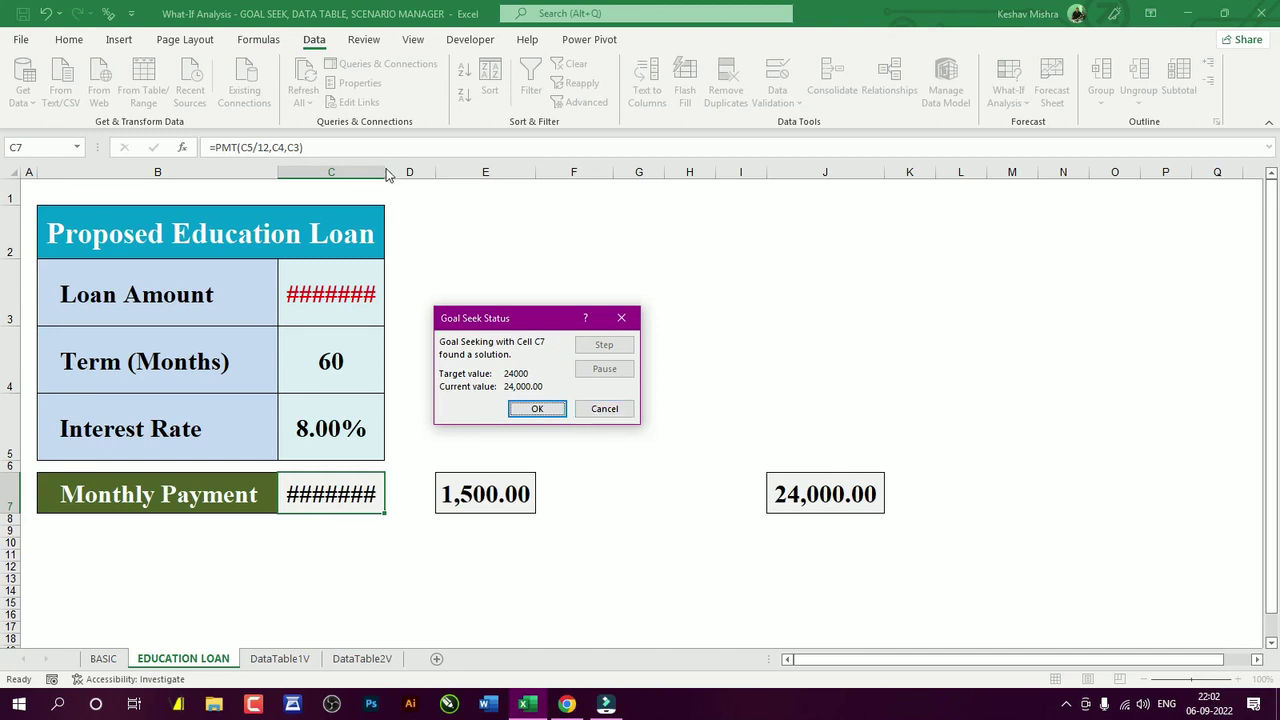
- Keep the Goal Seek solution and widen column C so the loan amount and monthly payment fit
{"action": "left_click", "coordinate": [558, 408]}
{"action": "left_click_drag", "start_coordinate": [385, 171], "coordinate": [407, 171]}
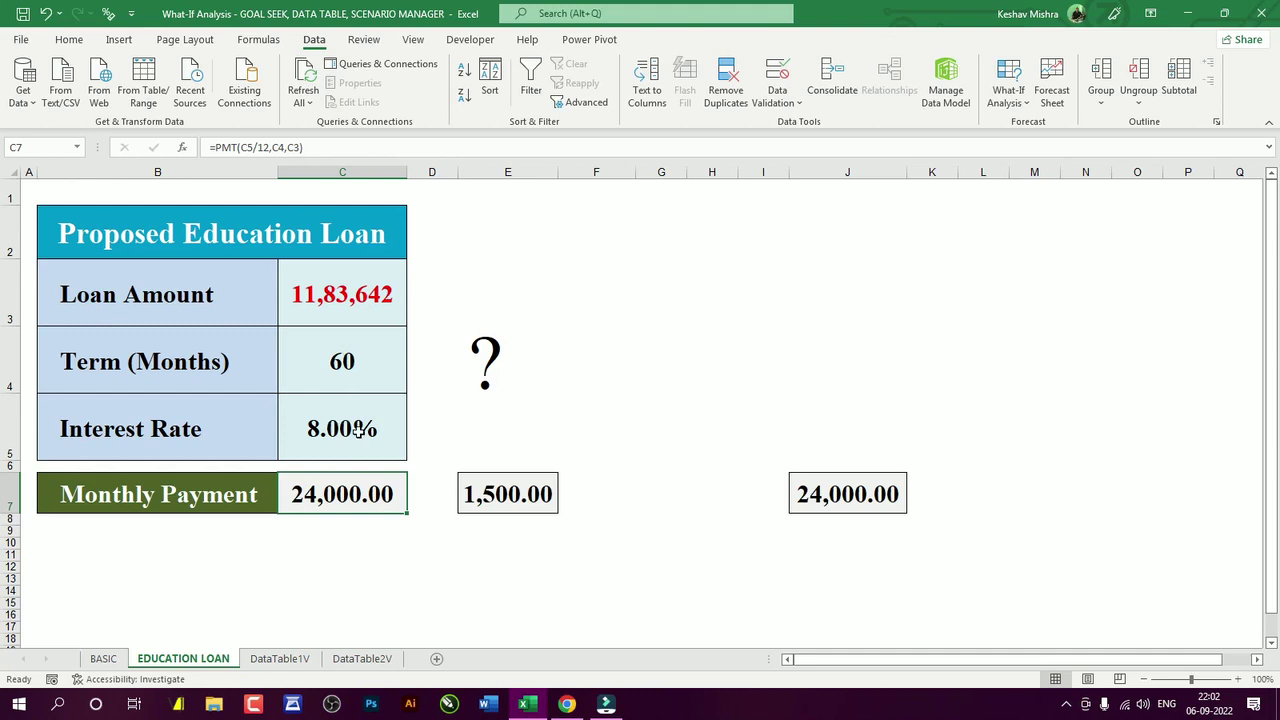
{"action": "left_click", "coordinate": [346, 276]}
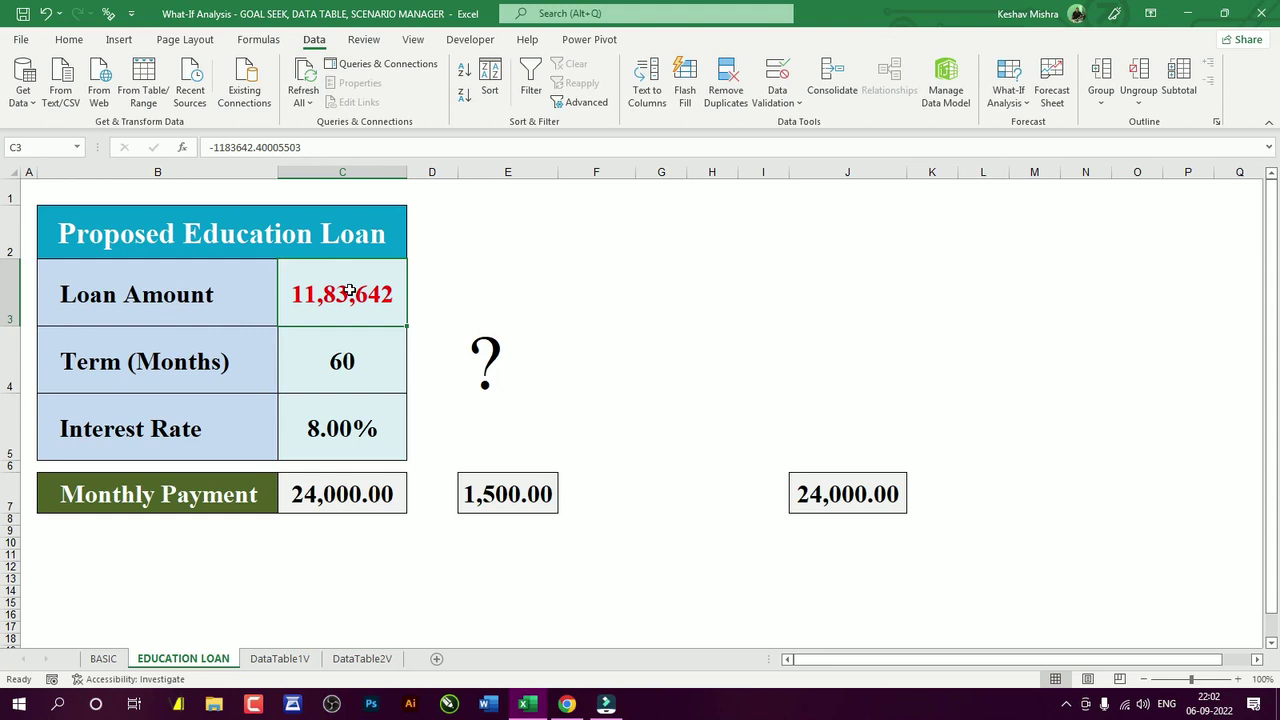
- Switch to the DataTable1V sheet, comparing its loan layout with the EDUCATION LOAN sheet
{"action": "left_click", "coordinate": [283, 658]}
{"action": "left_click", "coordinate": [398, 518]}
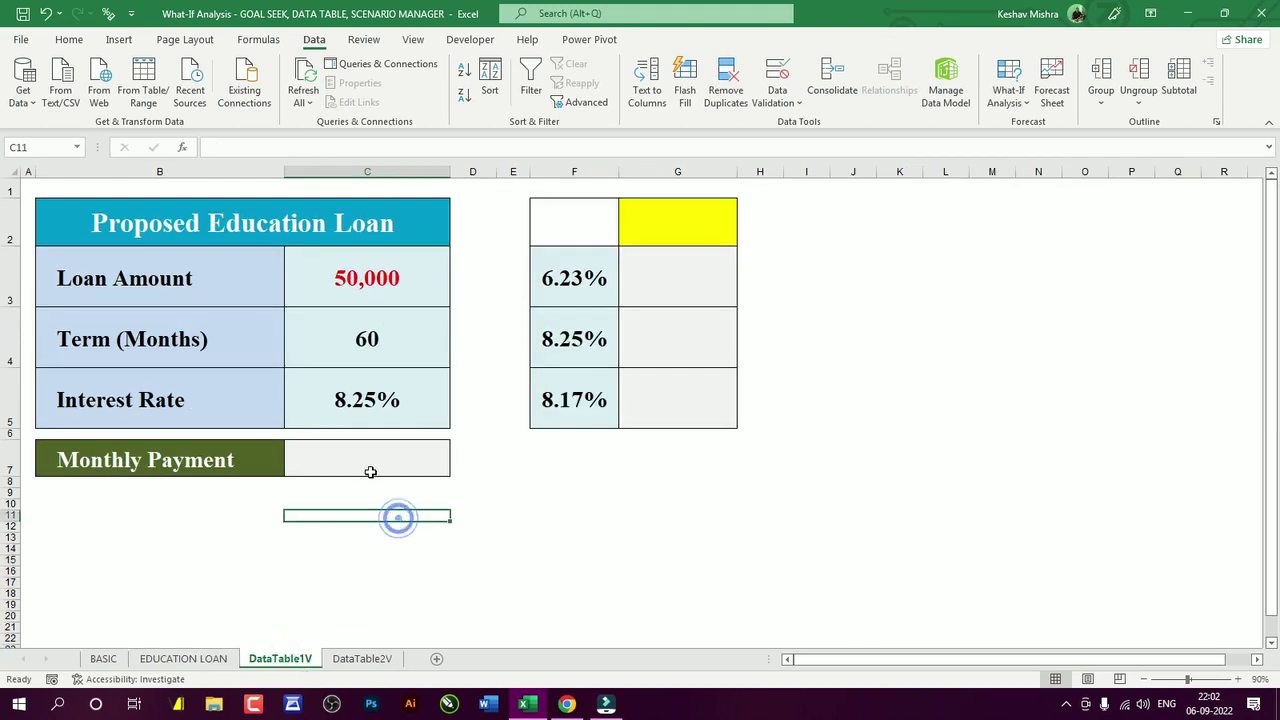
{"action": "left_click", "coordinate": [369, 467]}
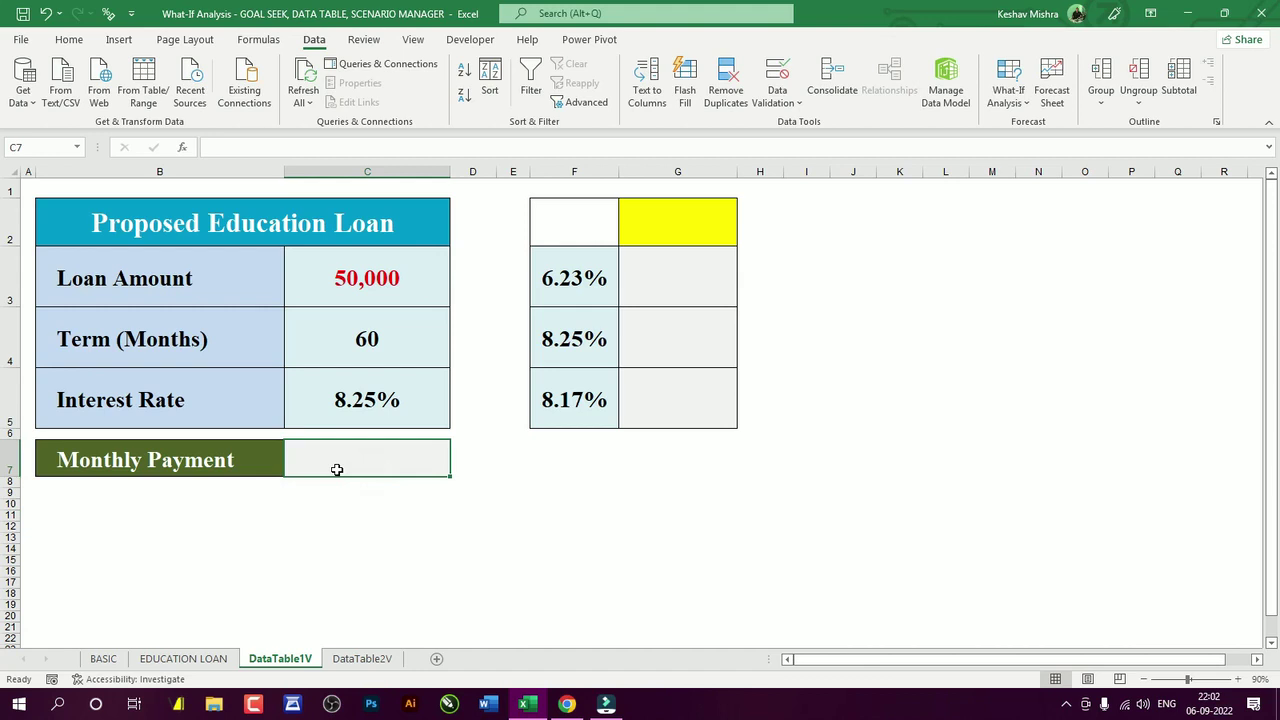
{"action": "left_click", "coordinate": [183, 658]}
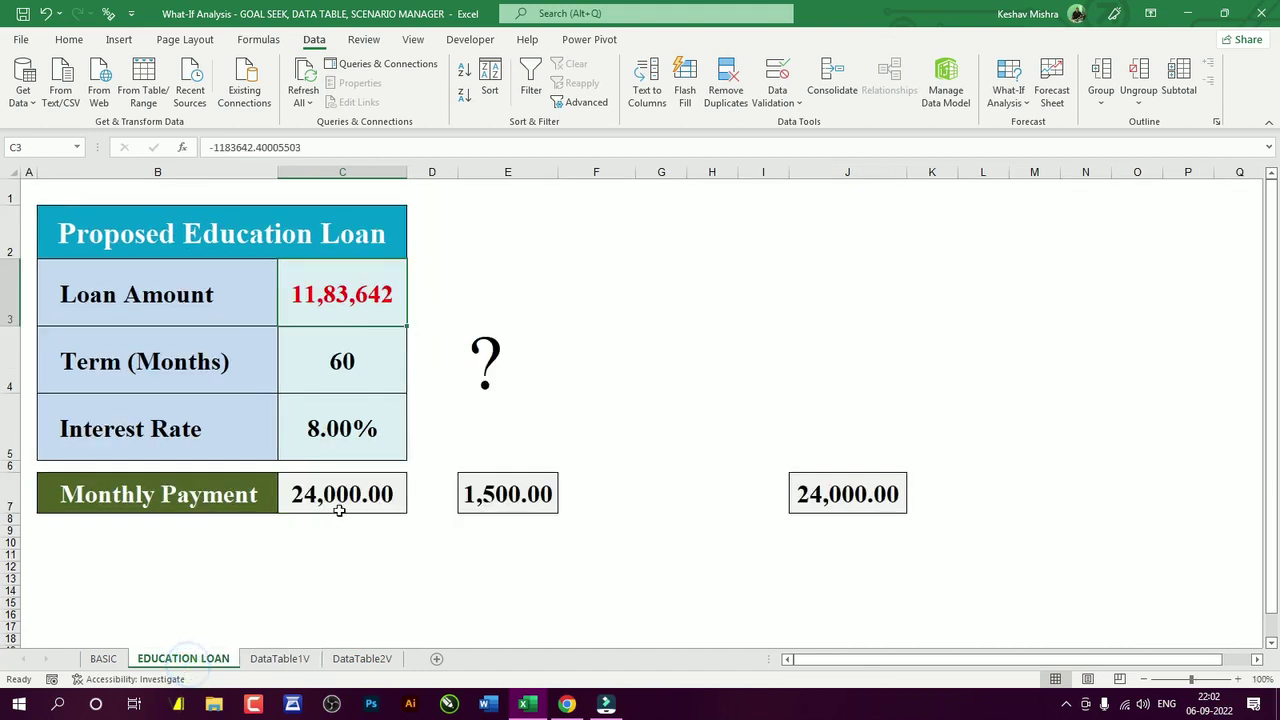
{"action": "left_click", "coordinate": [252, 659]}
- Calculate the monthly payment in C7 with the formula =PMT(C5/12,C4,C3)
{"action": "left_click", "coordinate": [361, 454]}
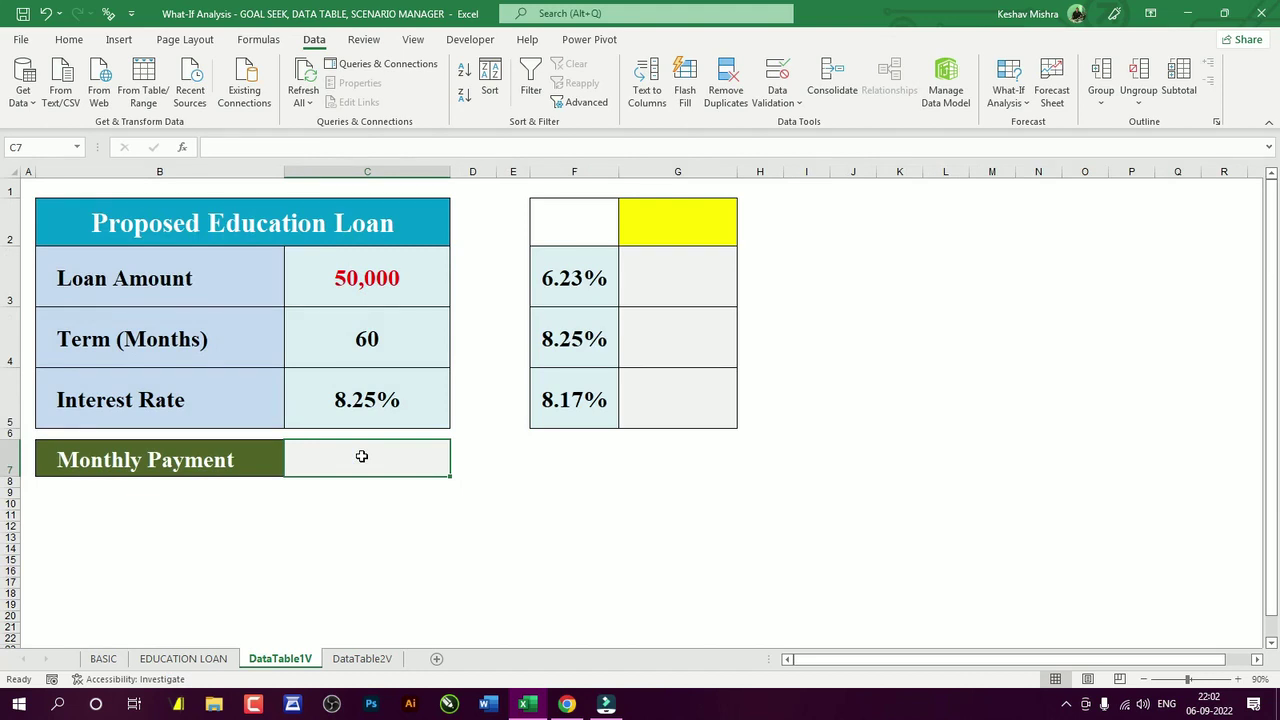
{"action": "type", "text": "=pmt"}
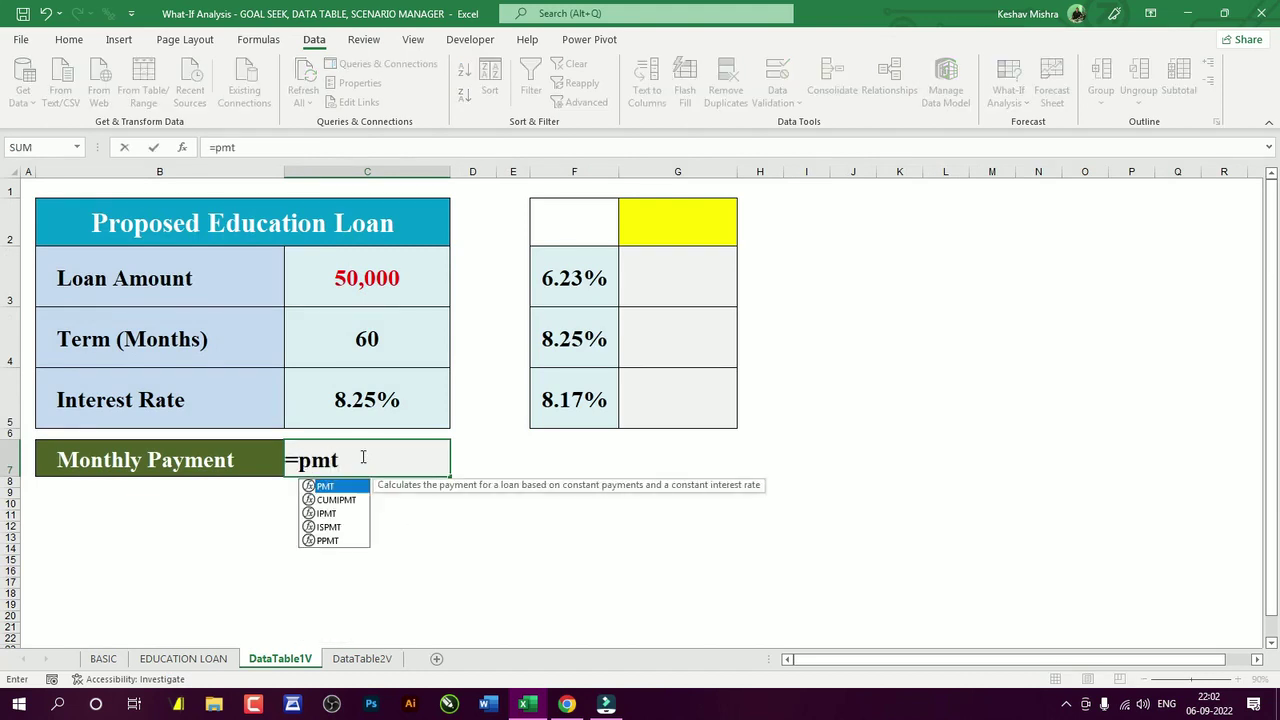
{"action": "key", "text": "Tab"}
{"action": "left_click", "coordinate": [372, 393]}
{"action": "type", "text": "/12"}
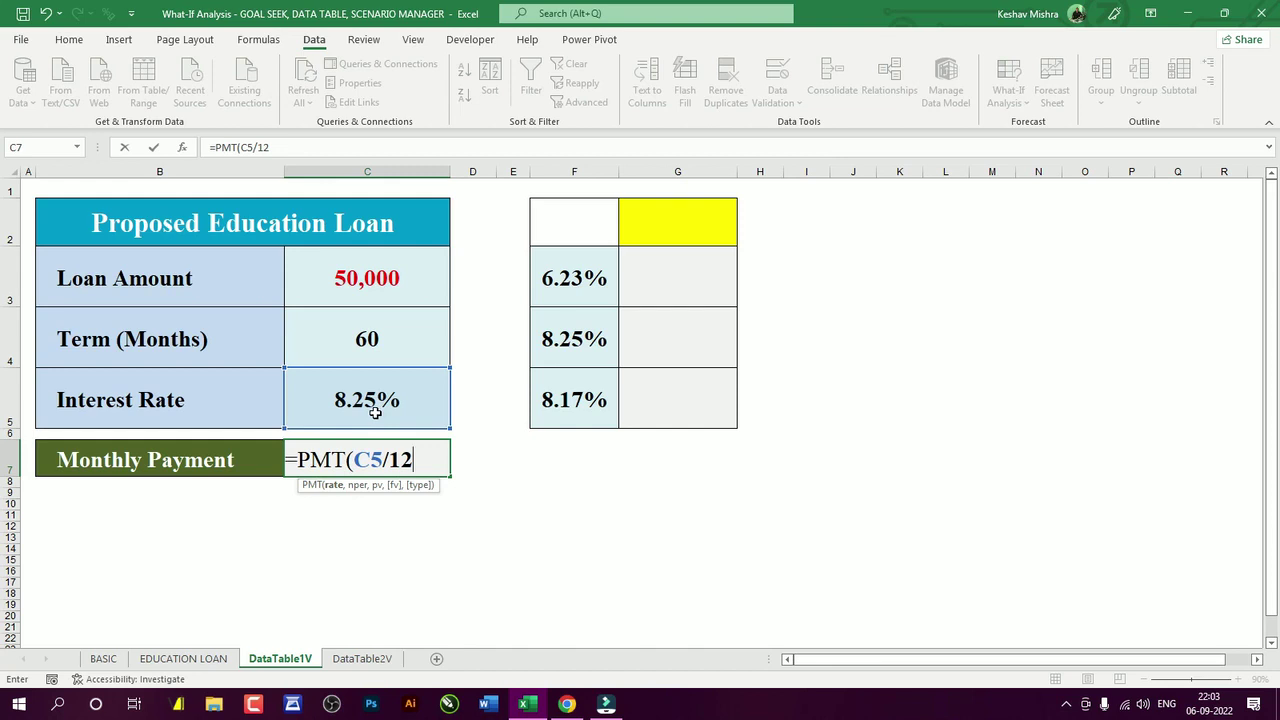
{"action": "type", "text": ","}
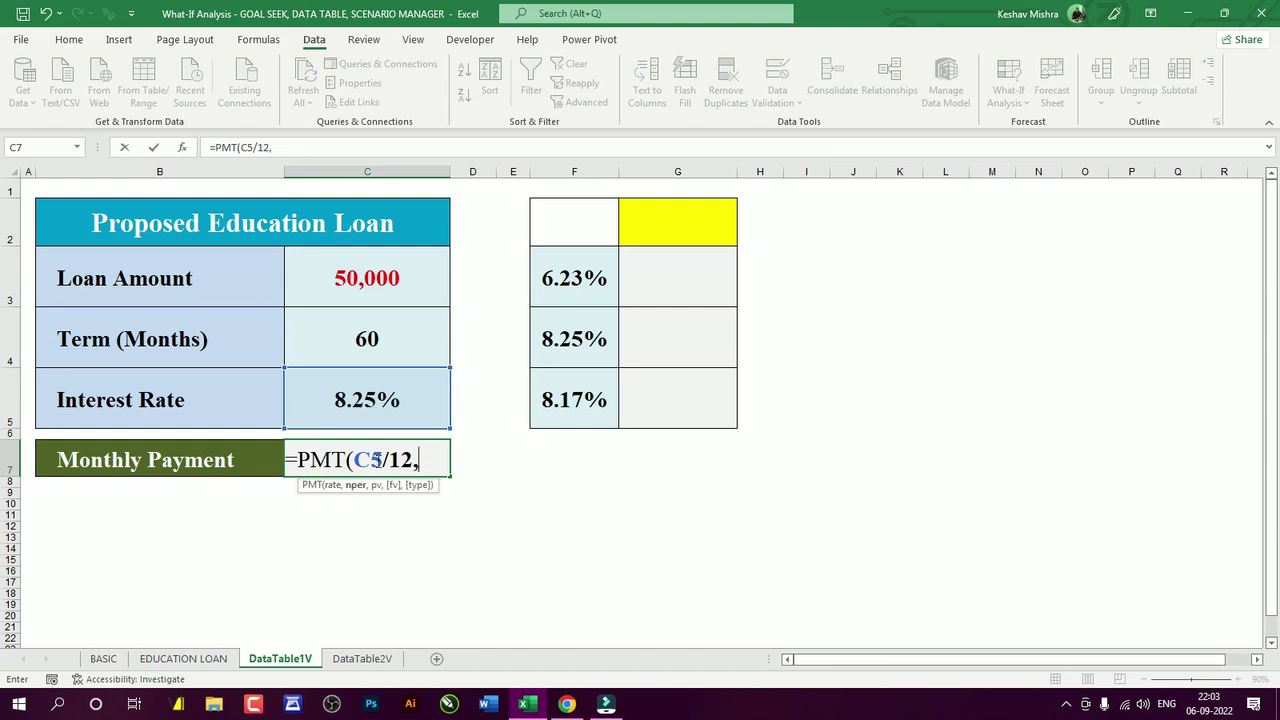
{"action": "left_click", "coordinate": [377, 338]}
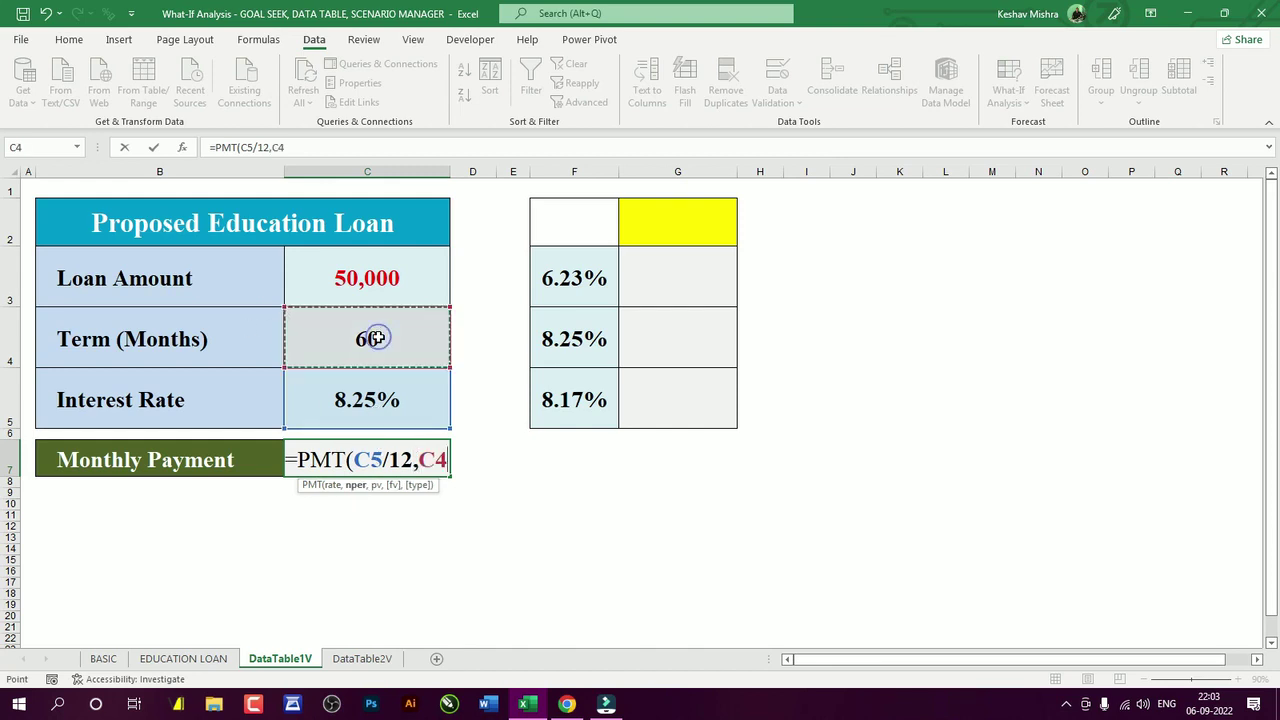
{"action": "type", "text": ","}
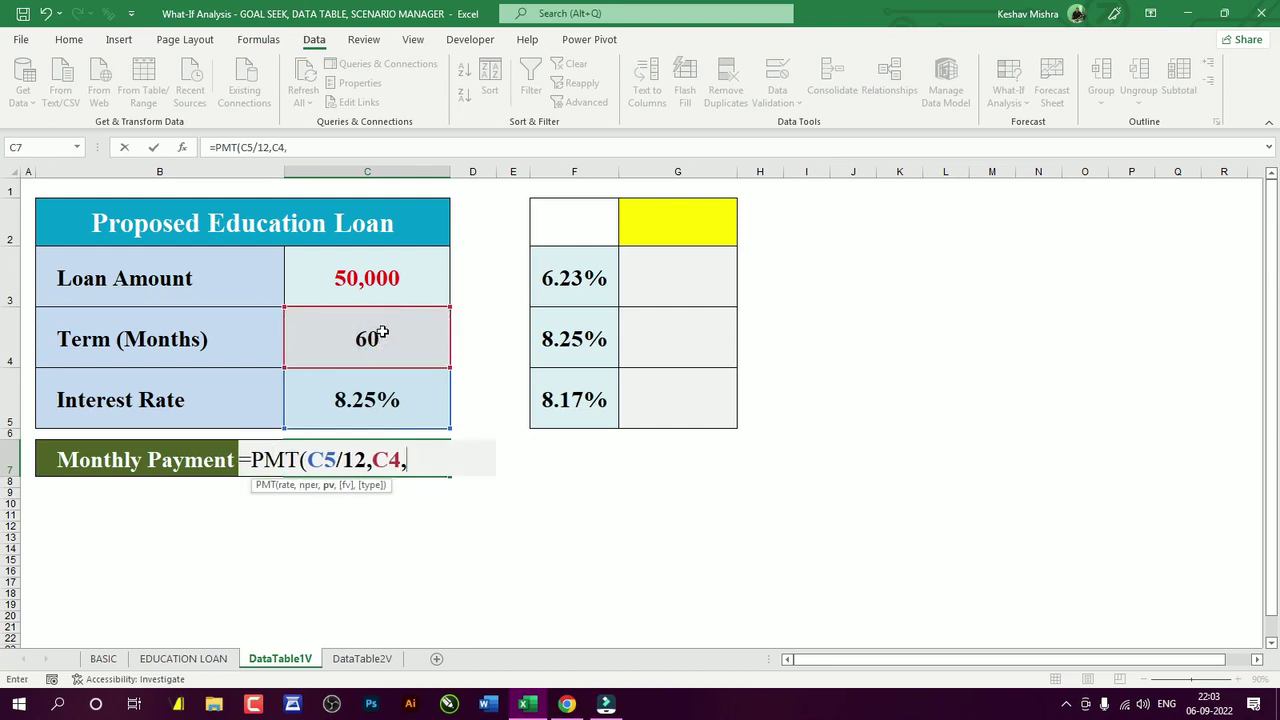
{"action": "left_click", "coordinate": [373, 263]}
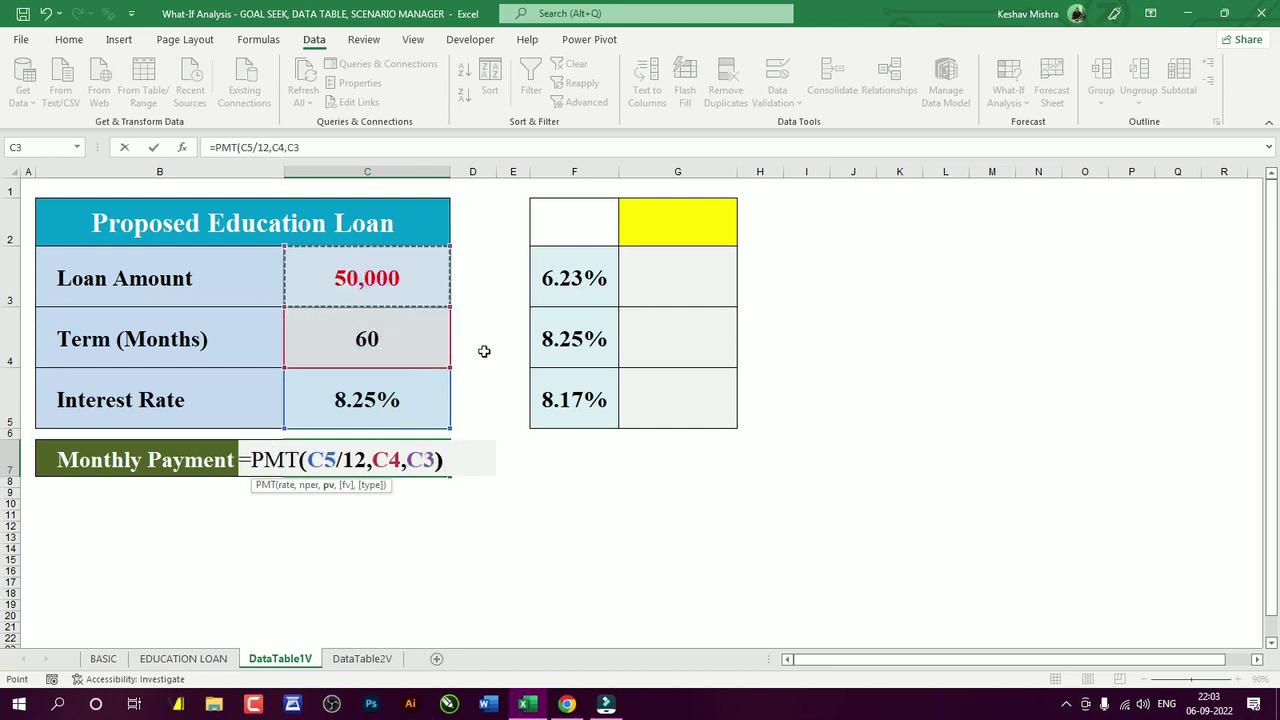
{"action": "key", "text": "Return"}
{"action": "left_click", "coordinate": [407, 449]}
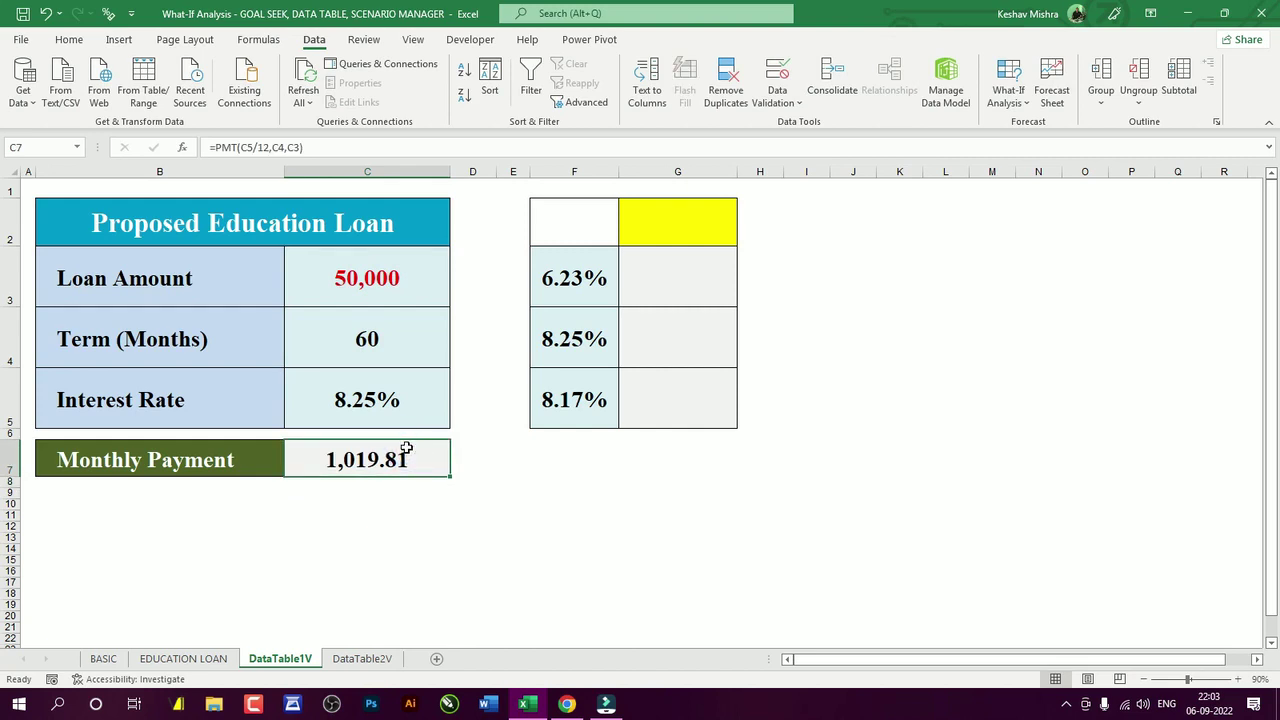
- Try interest rates of 9% and 6% in C5, and restore the rate to 8.25%
{"action": "left_click", "coordinate": [369, 399]}
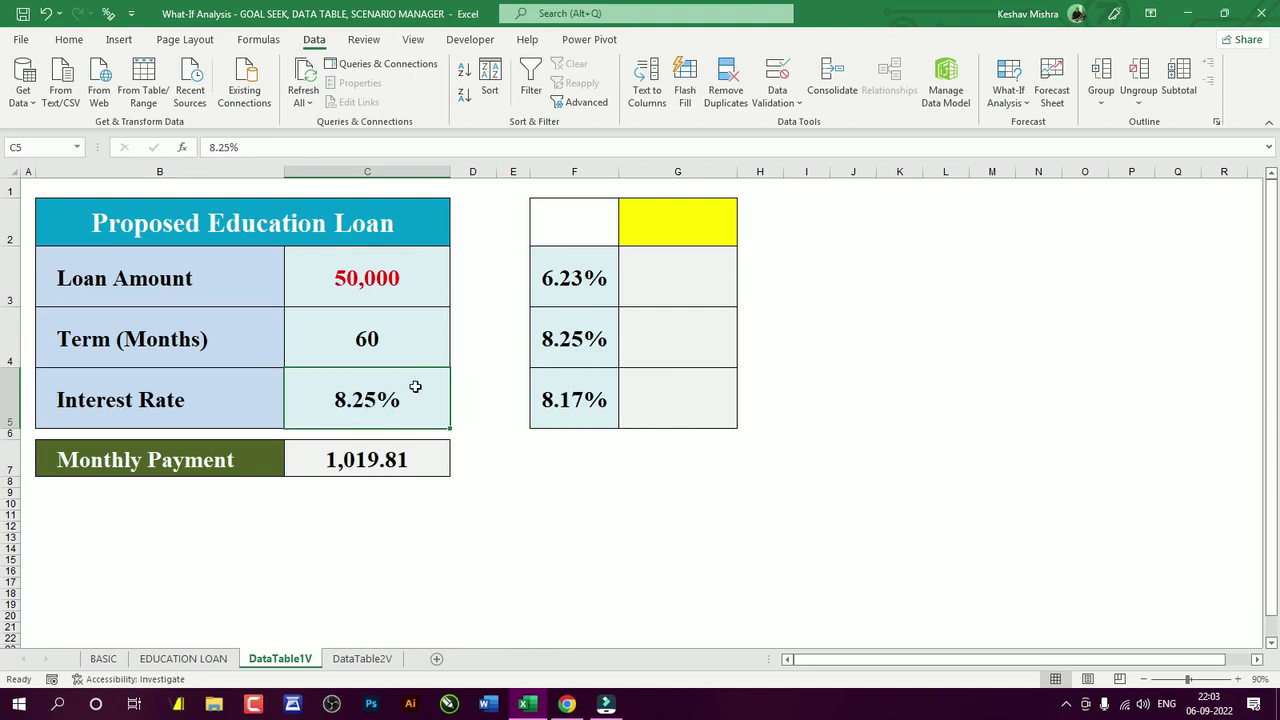
{"action": "left_click", "coordinate": [381, 400]}
{"action": "type", "text": "9"}
{"action": "key", "text": "Return"}
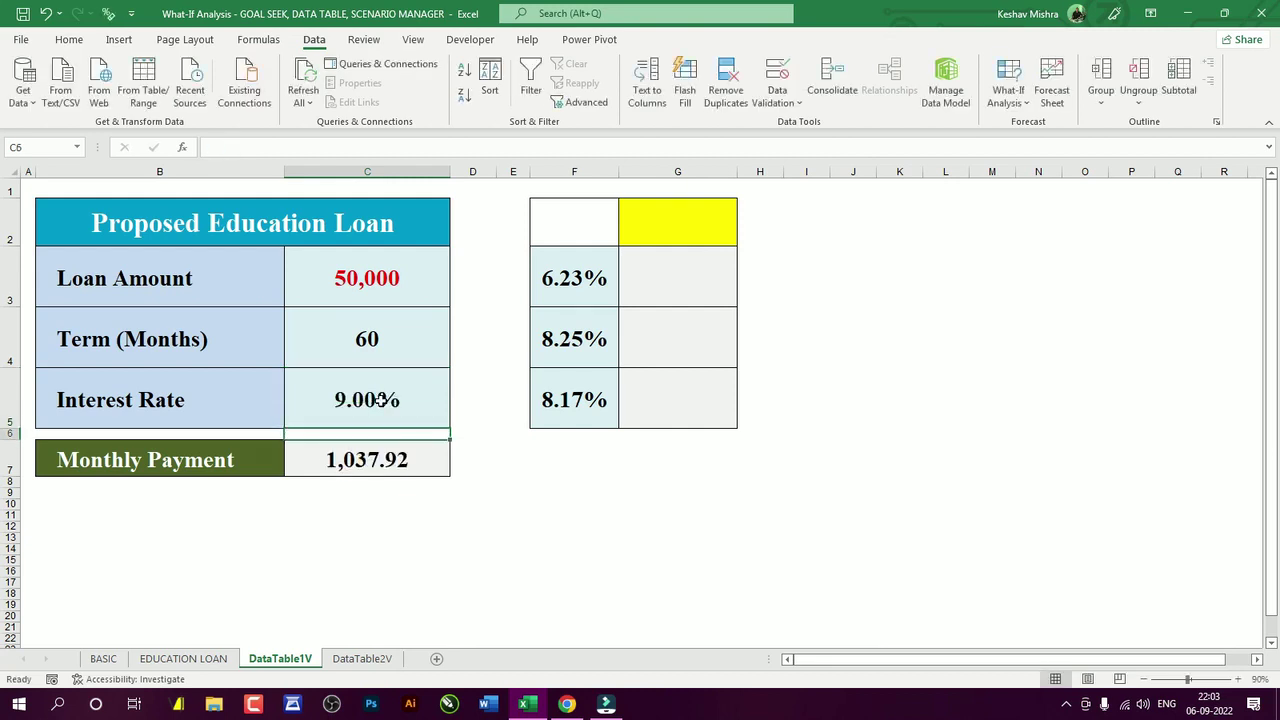
{"action": "left_click", "coordinate": [381, 400]}
{"action": "type", "text": "6"}
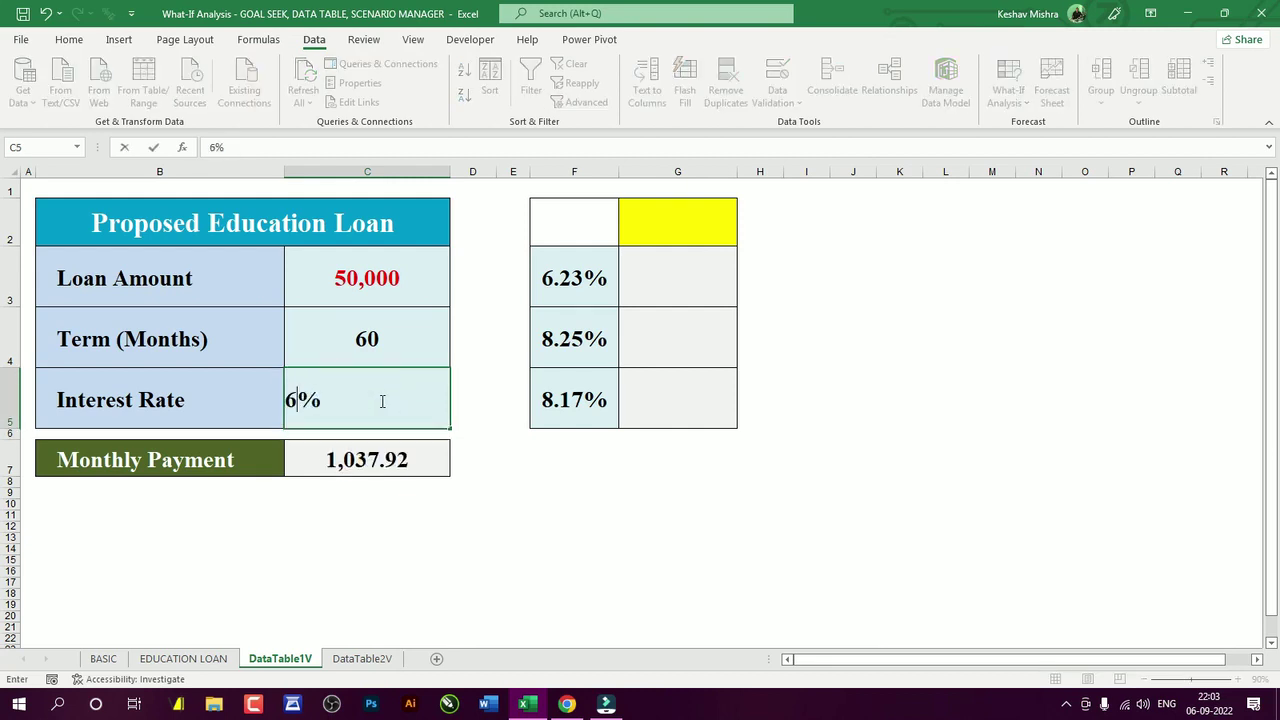
{"action": "key", "text": "Return"}
{"action": "left_click", "coordinate": [381, 400]}
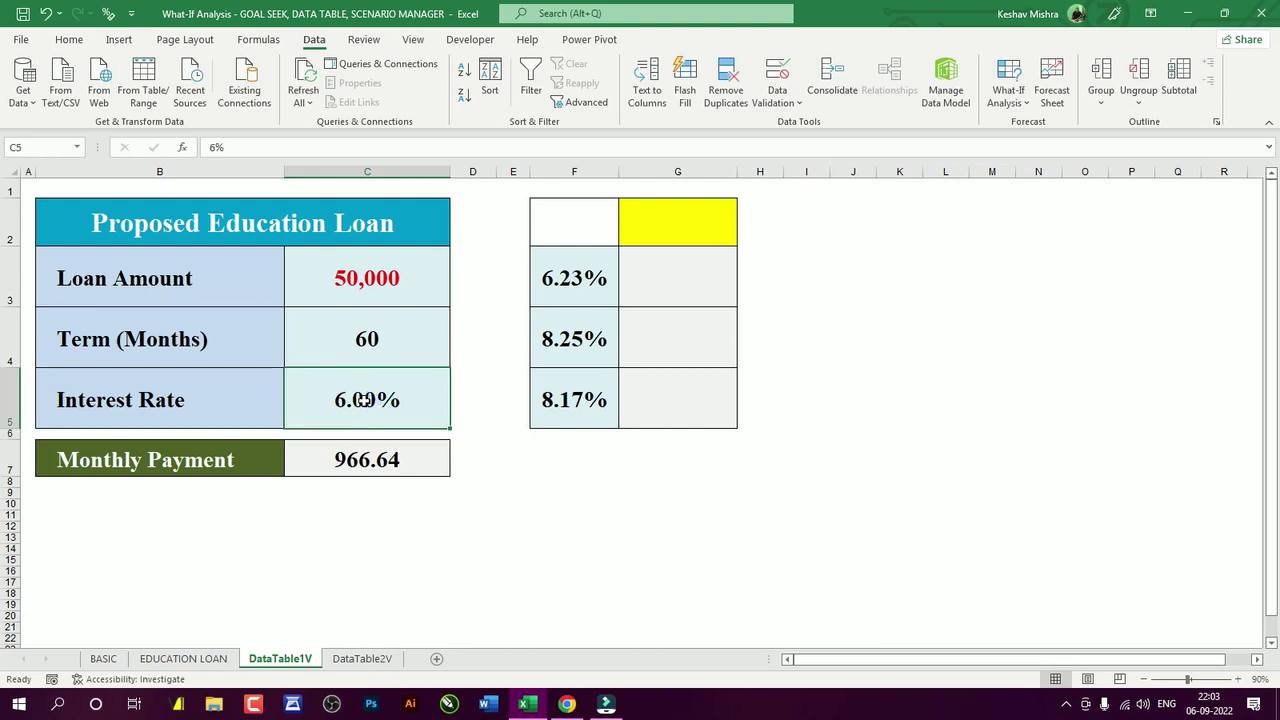
{"action": "type", "text": "8.25"}
{"action": "key", "text": "Return"}
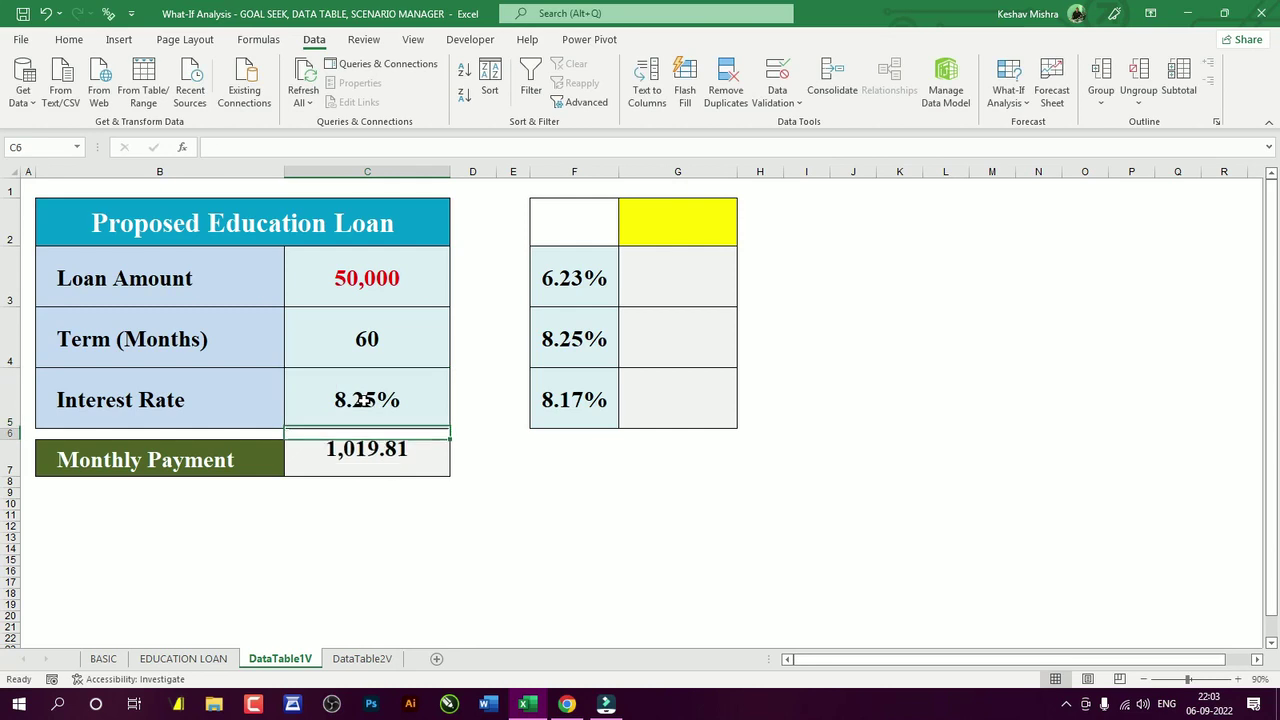
- Examine the alternative interest rates in F3:F5 and their result cells G3:G5 against the loan's rate in C5 and monthly payment in C7
{"action": "left_click", "coordinate": [367, 400]}
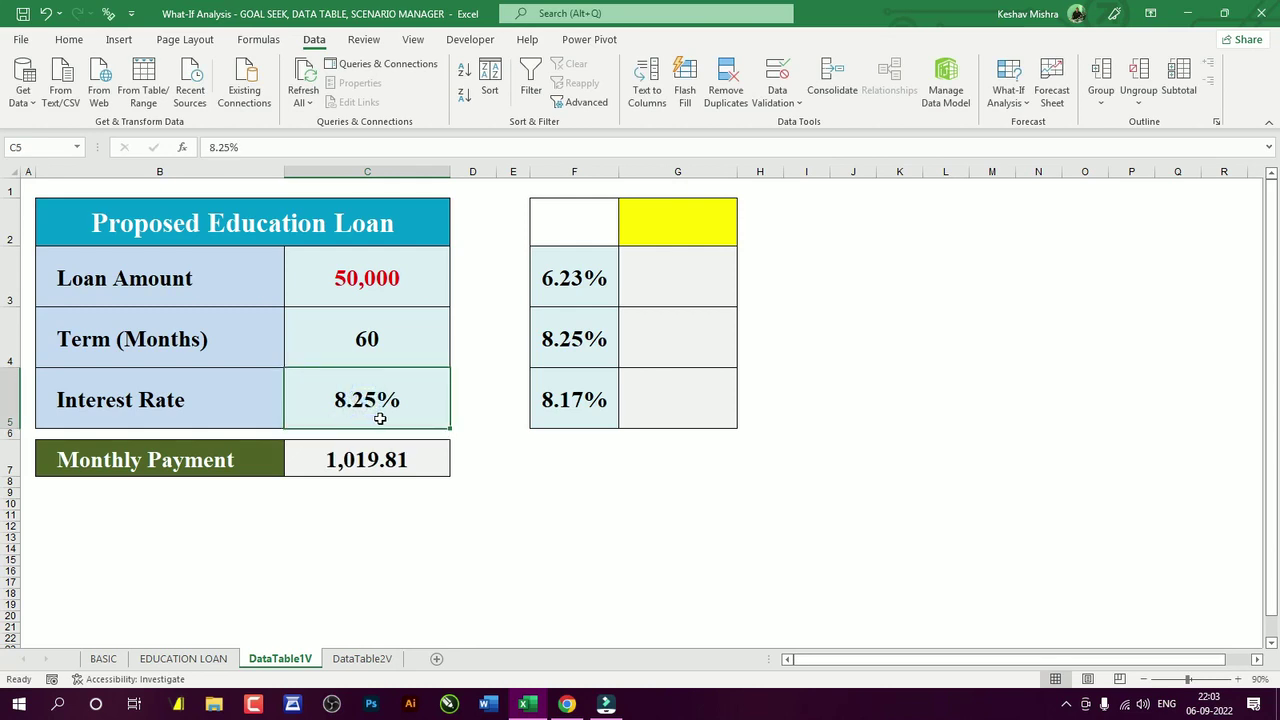
{"action": "left_click", "coordinate": [663, 274]}
{"action": "left_click", "coordinate": [565, 280]}
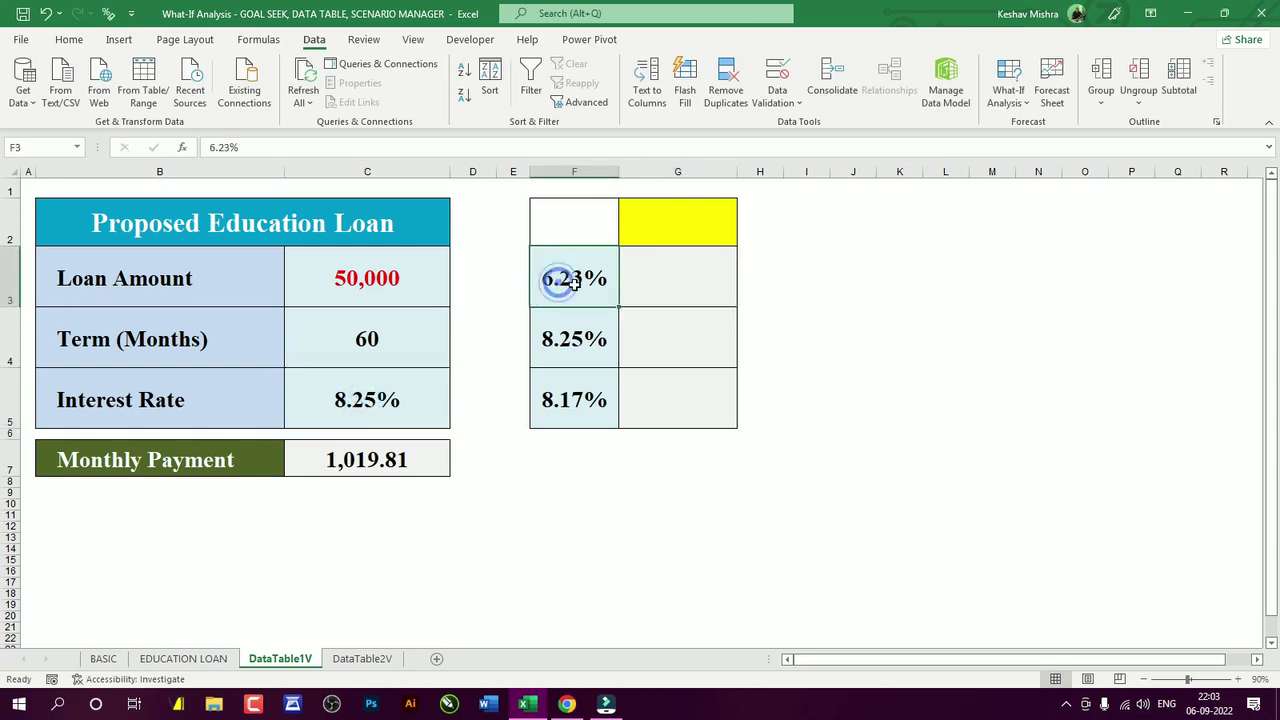
{"action": "left_click", "coordinate": [555, 344]}
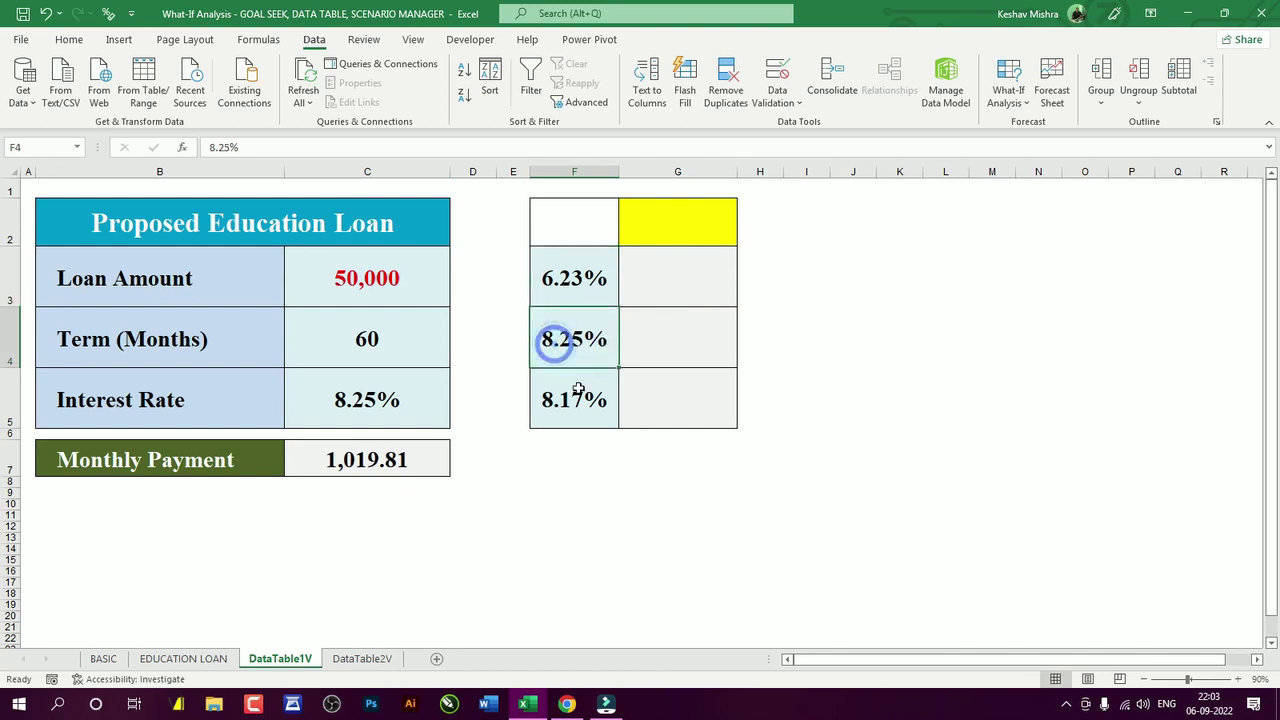
{"action": "left_click_drag", "start_coordinate": [580, 282], "coordinate": [580, 398]}
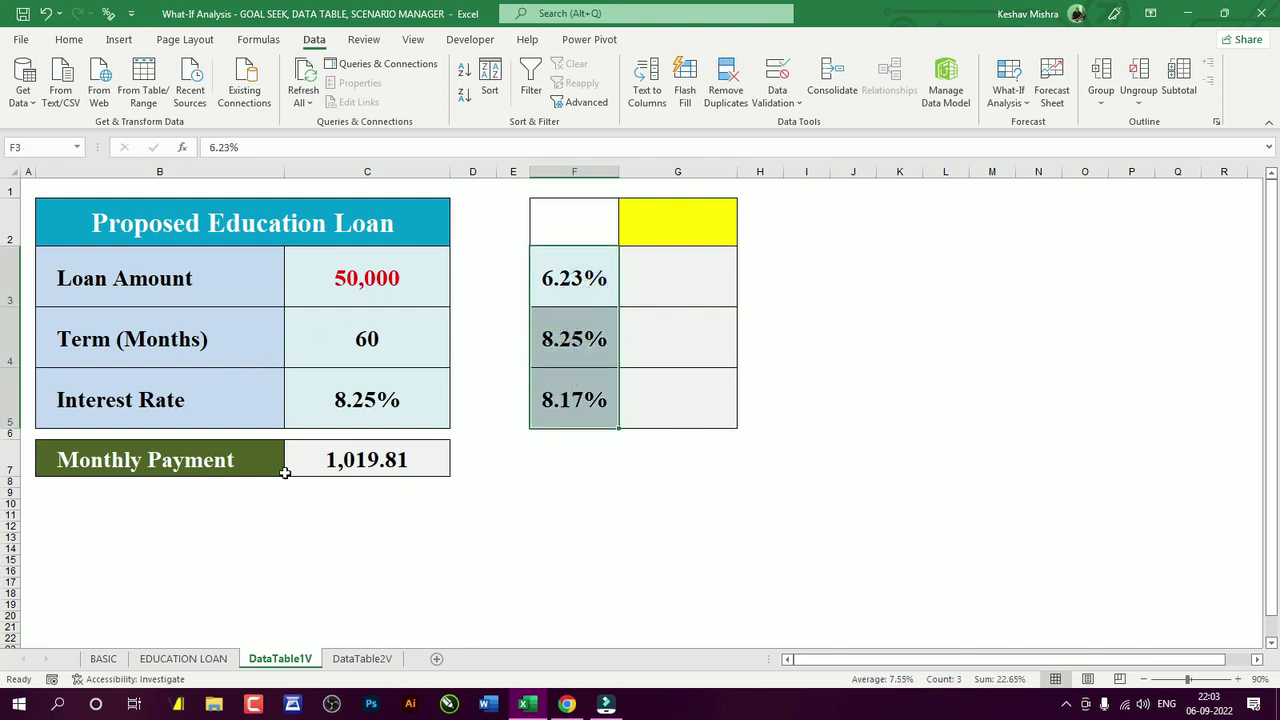
{"action": "left_click", "coordinate": [383, 461]}
{"action": "left_click", "coordinate": [634, 283]}
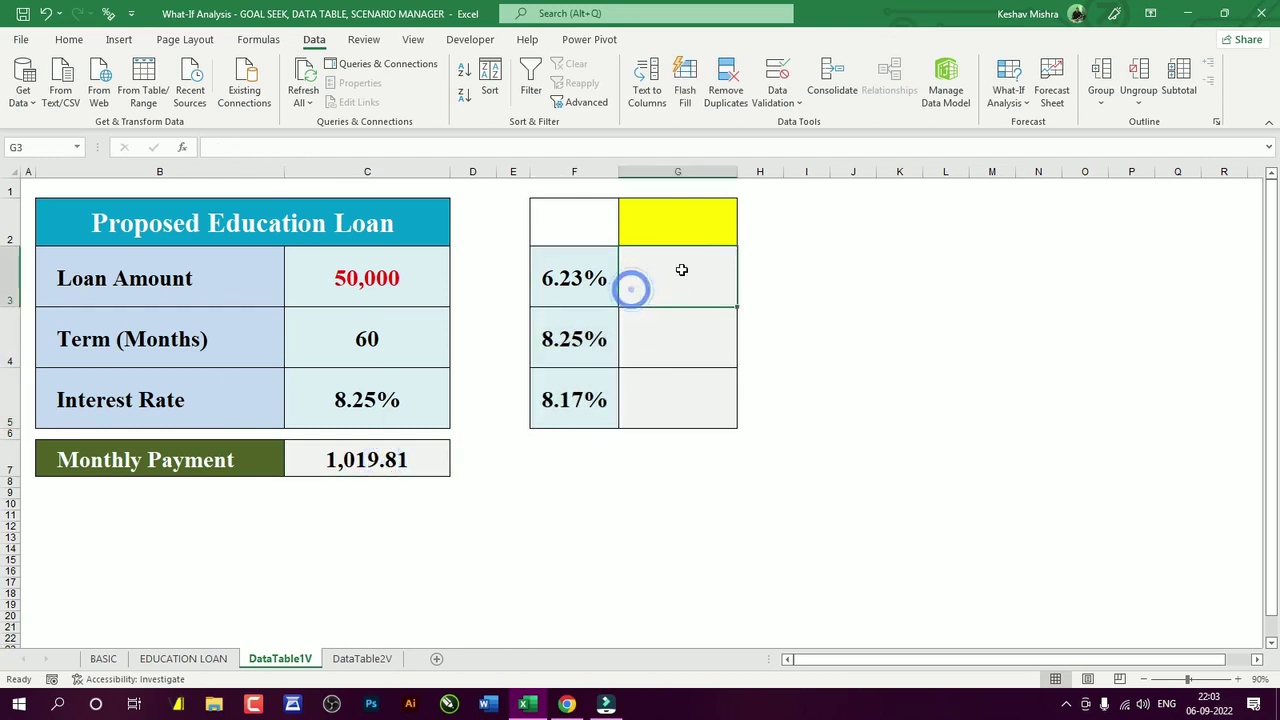
{"action": "left_click", "coordinate": [573, 276]}
{"action": "left_click", "coordinate": [710, 267]}
{"action": "left_click", "coordinate": [709, 266]}
{"action": "left_click", "coordinate": [697, 331]}
{"action": "left_click", "coordinate": [672, 395]}
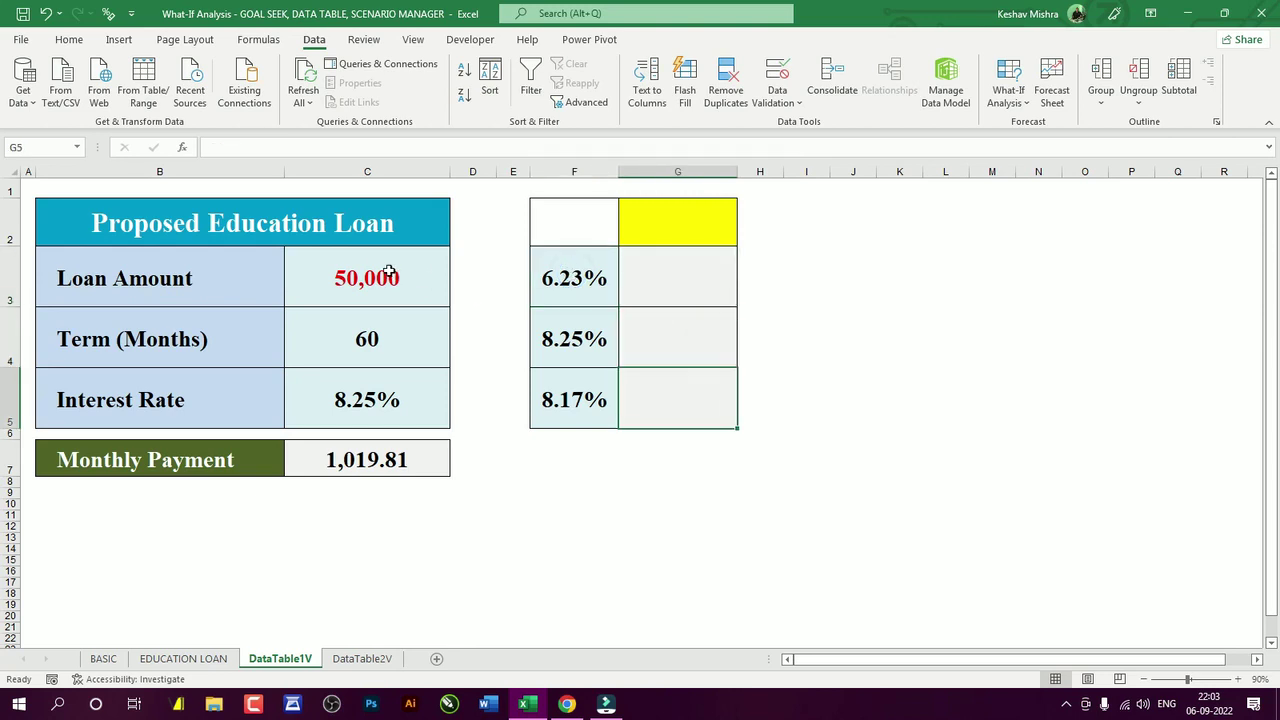
{"action": "left_click", "coordinate": [676, 273]}
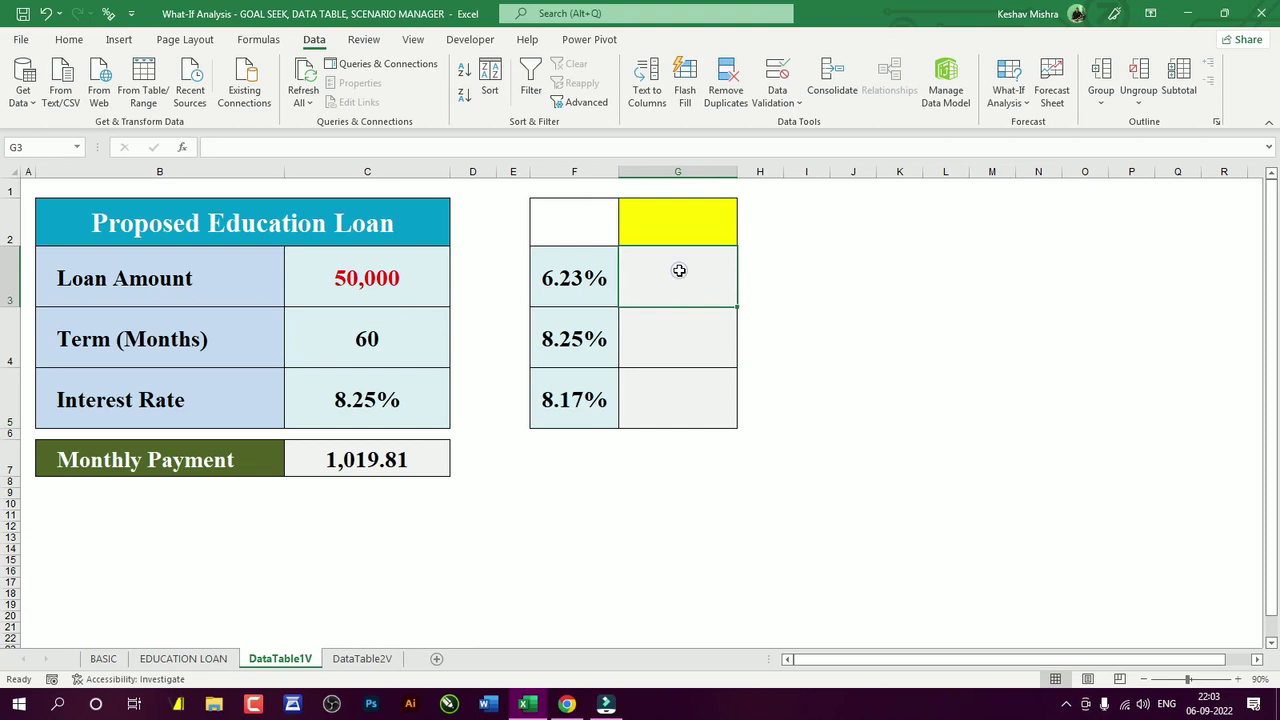
{"action": "left_click", "coordinate": [365, 461]}
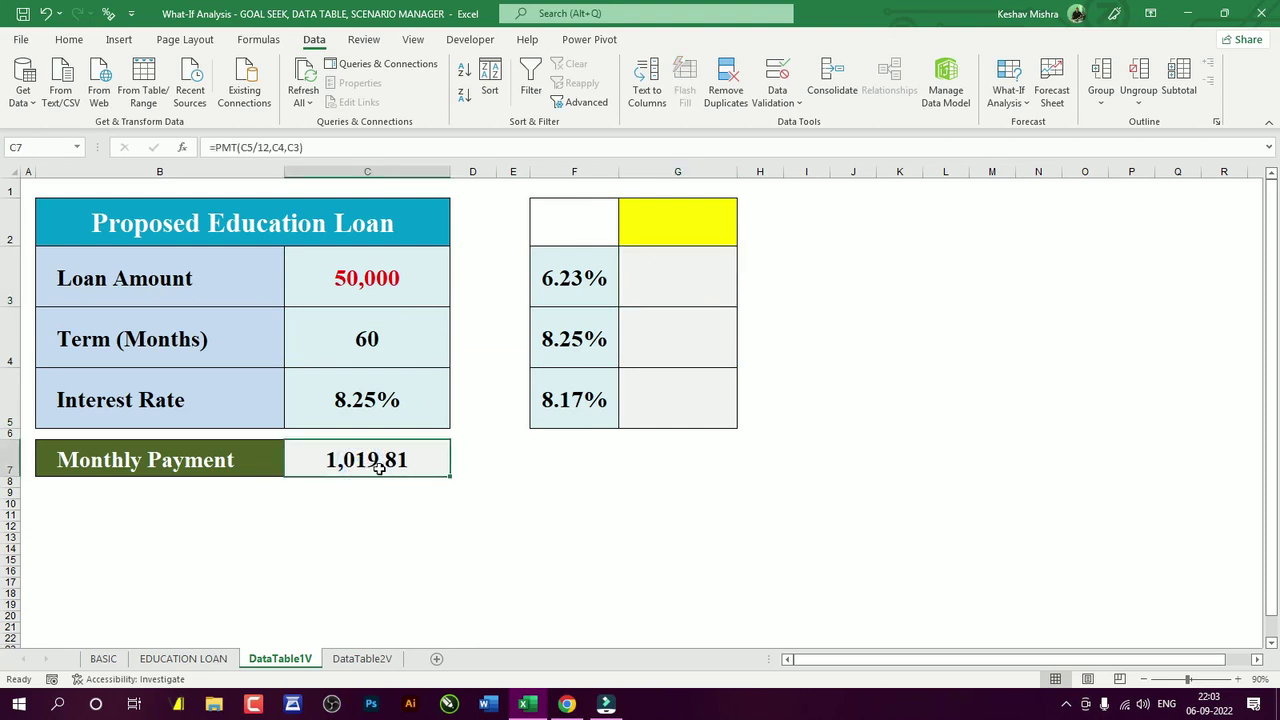
- Link G2 to the monthly payment with the formula =C7 and select the data table range F2:G5
{"action": "left_click", "coordinate": [672, 210]}
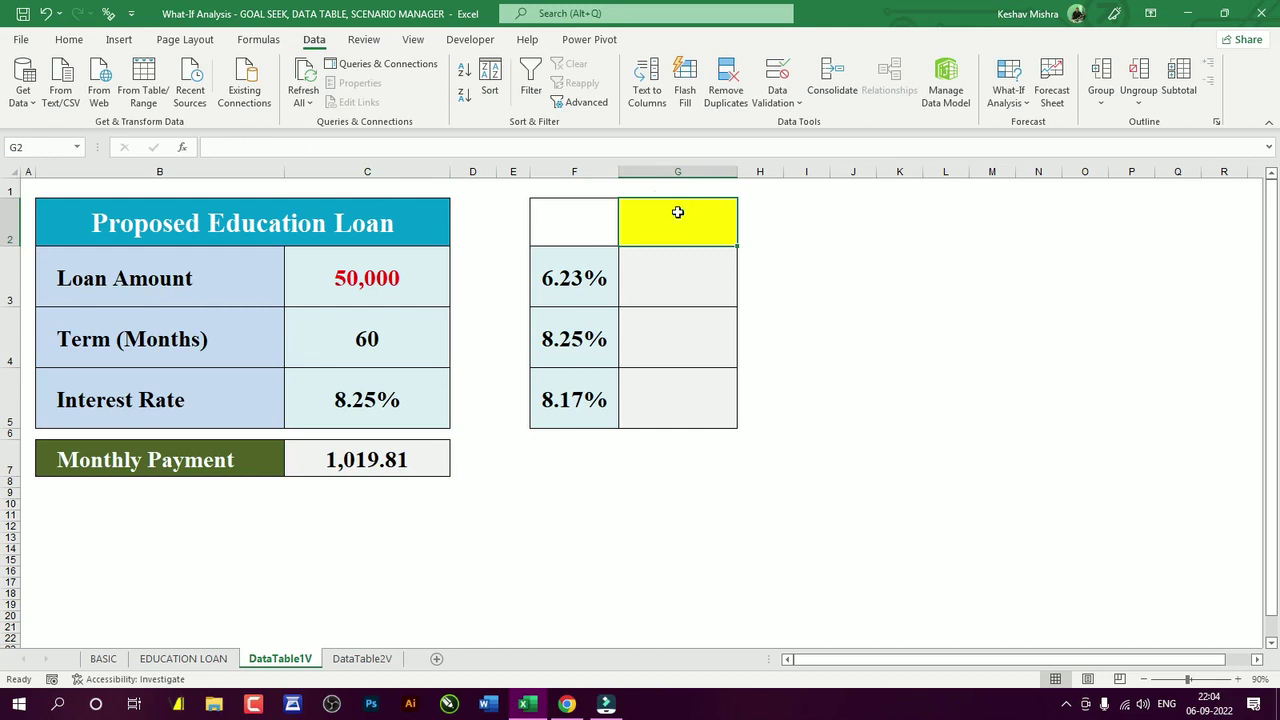
{"action": "type", "text": "="}
{"action": "left_click", "coordinate": [405, 465]}
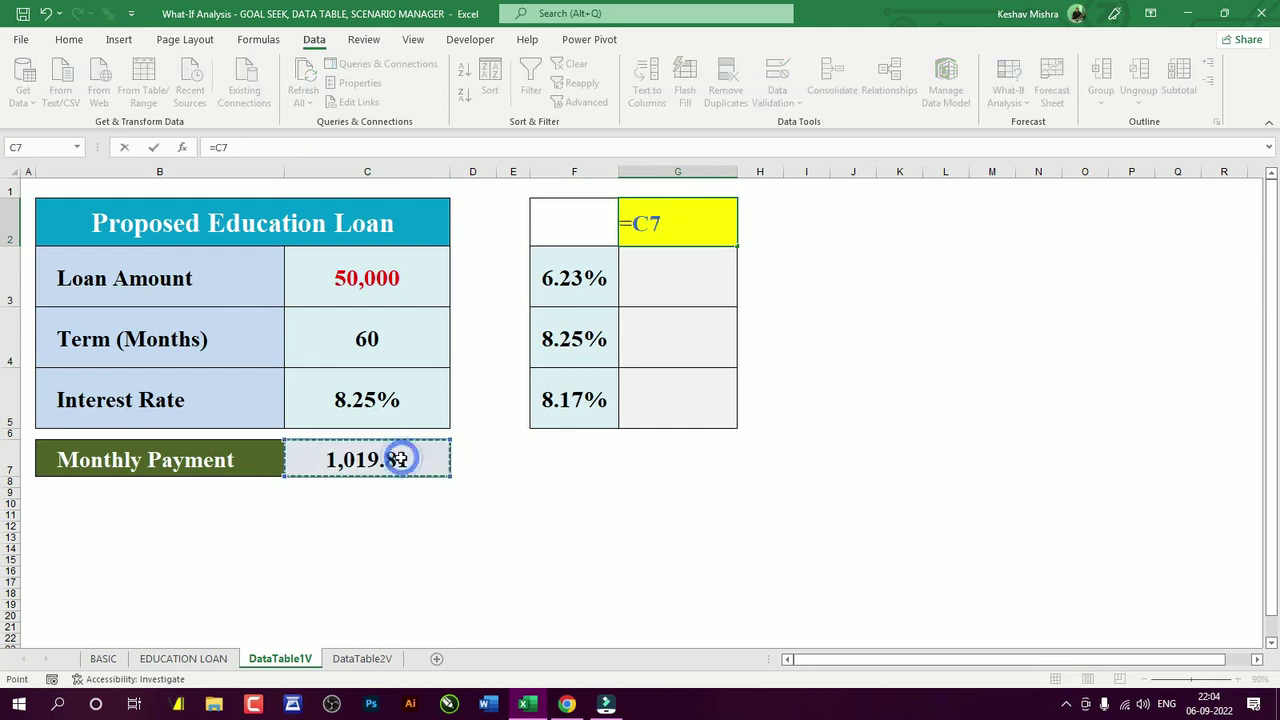
{"action": "key", "text": "Return"}
{"action": "left_click", "coordinate": [676, 226]}
{"action": "left_click_drag", "start_coordinate": [571, 220], "coordinate": [673, 402]}
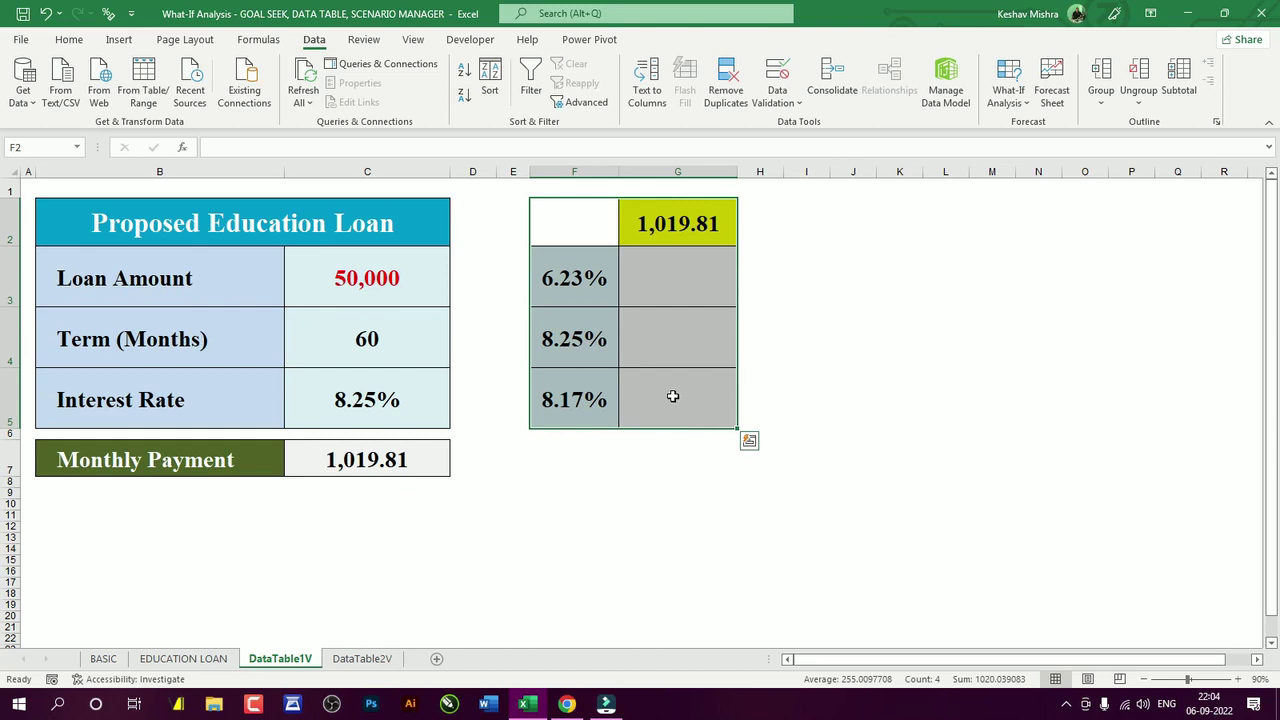
{"action": "left_click", "coordinate": [1012, 95]}
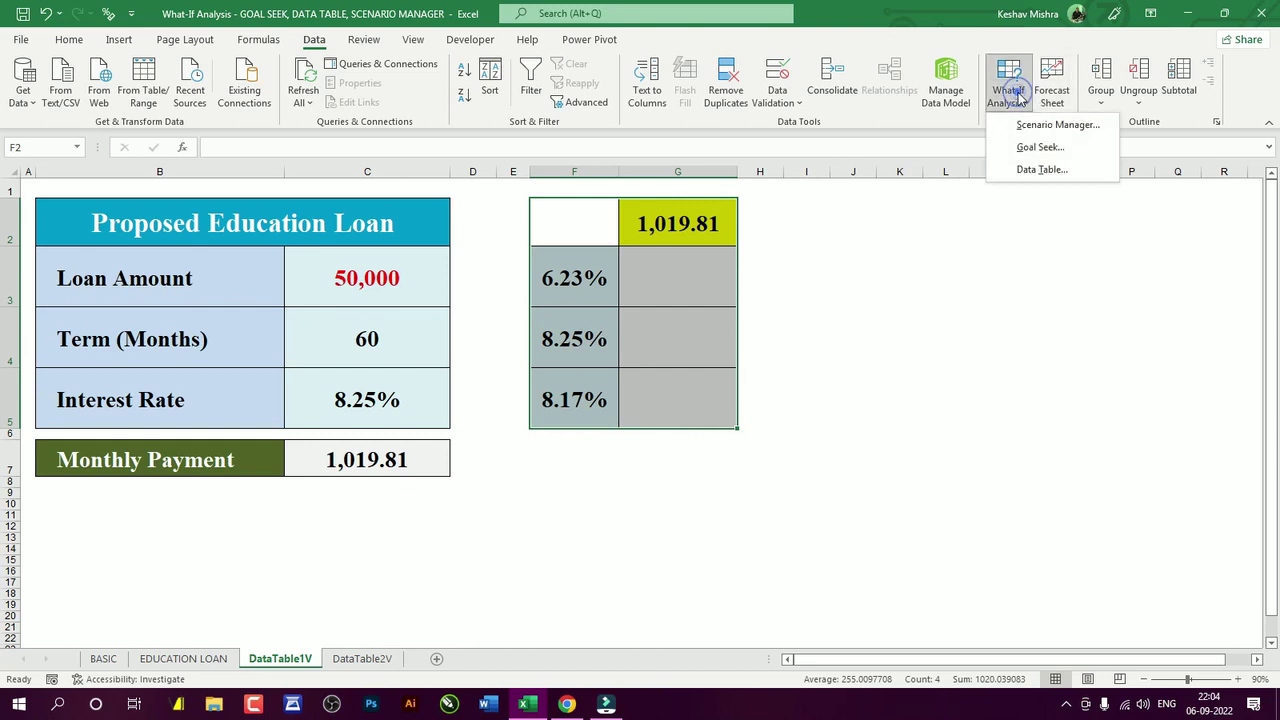
{"action": "left_click", "coordinate": [1028, 150]}
{"action": "left_click", "coordinate": [603, 320]}
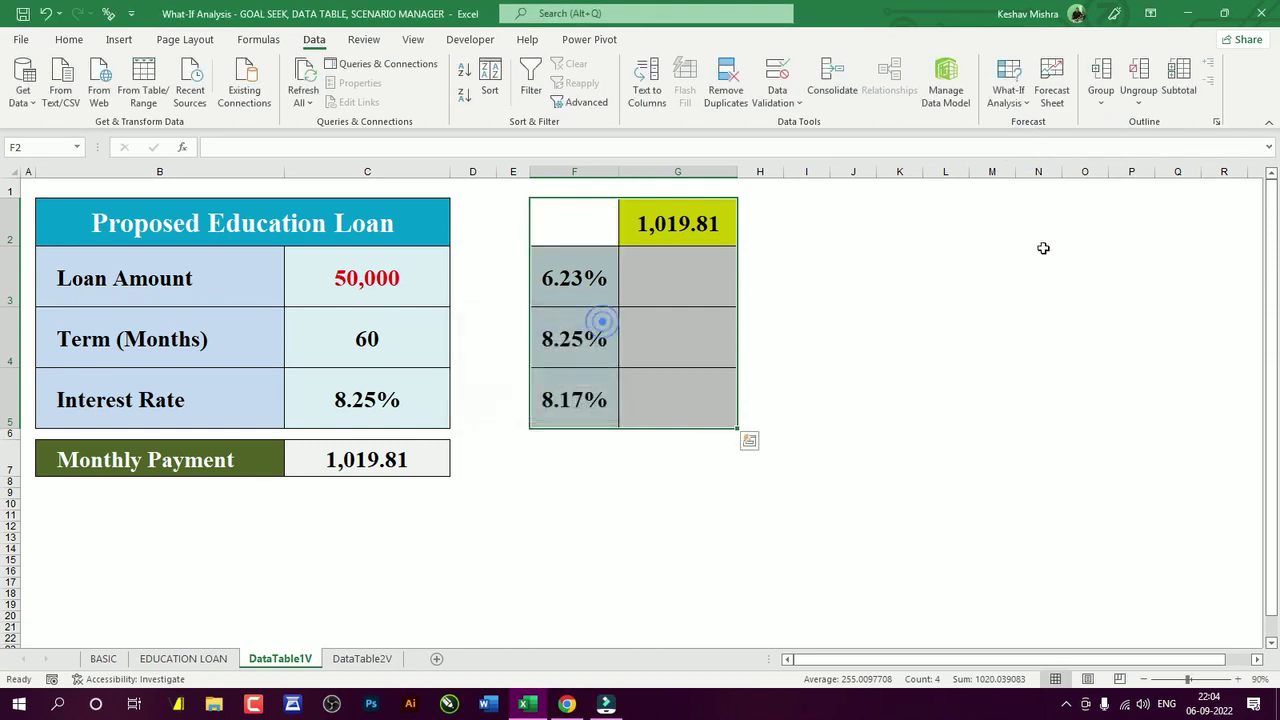
- Create a one-variable data table on F2:G5 with the interest rate cell C5 as the column input cell
{"action": "left_click", "coordinate": [1008, 88]}
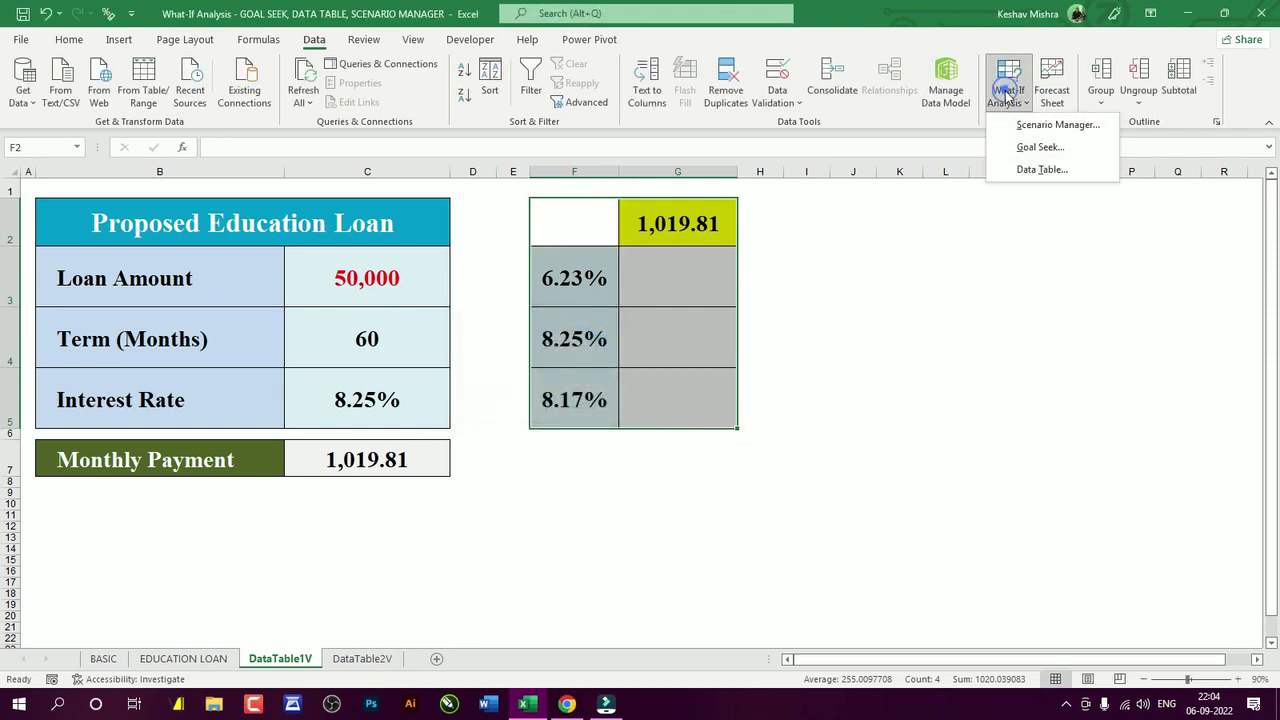
{"action": "left_click", "coordinate": [1020, 172]}
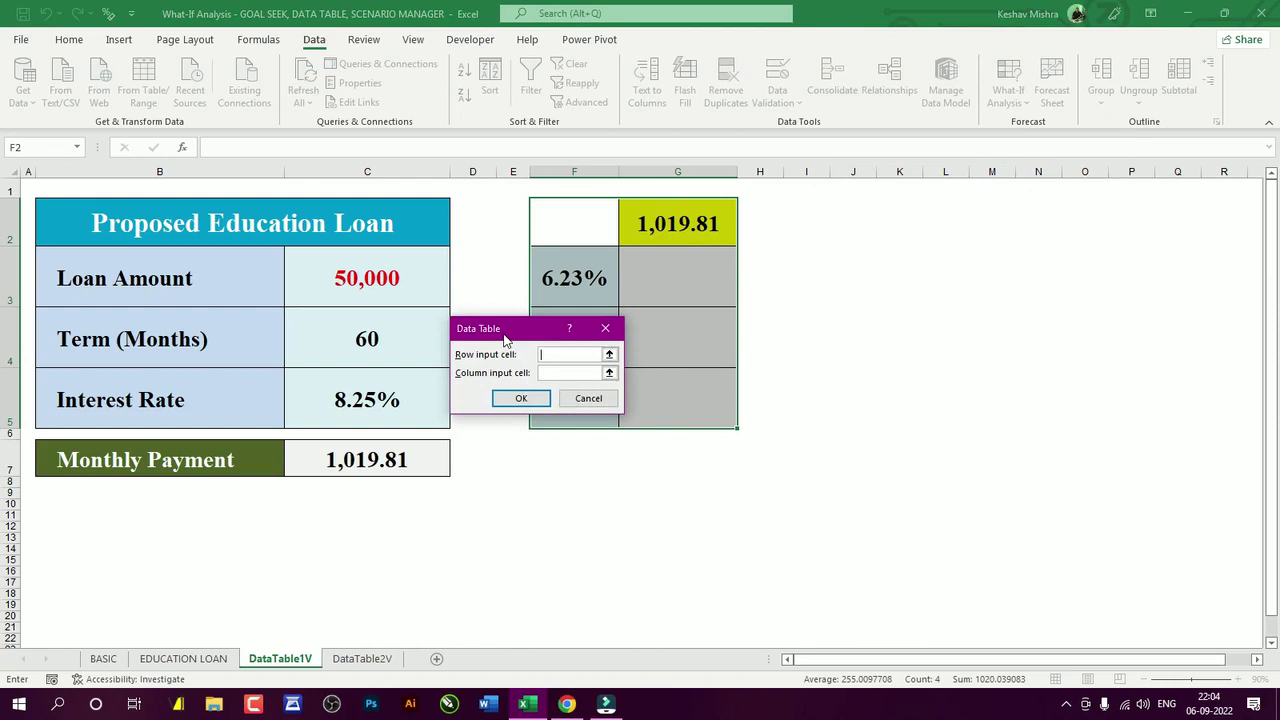
{"action": "left_click_drag", "start_coordinate": [505, 340], "coordinate": [800, 282]}
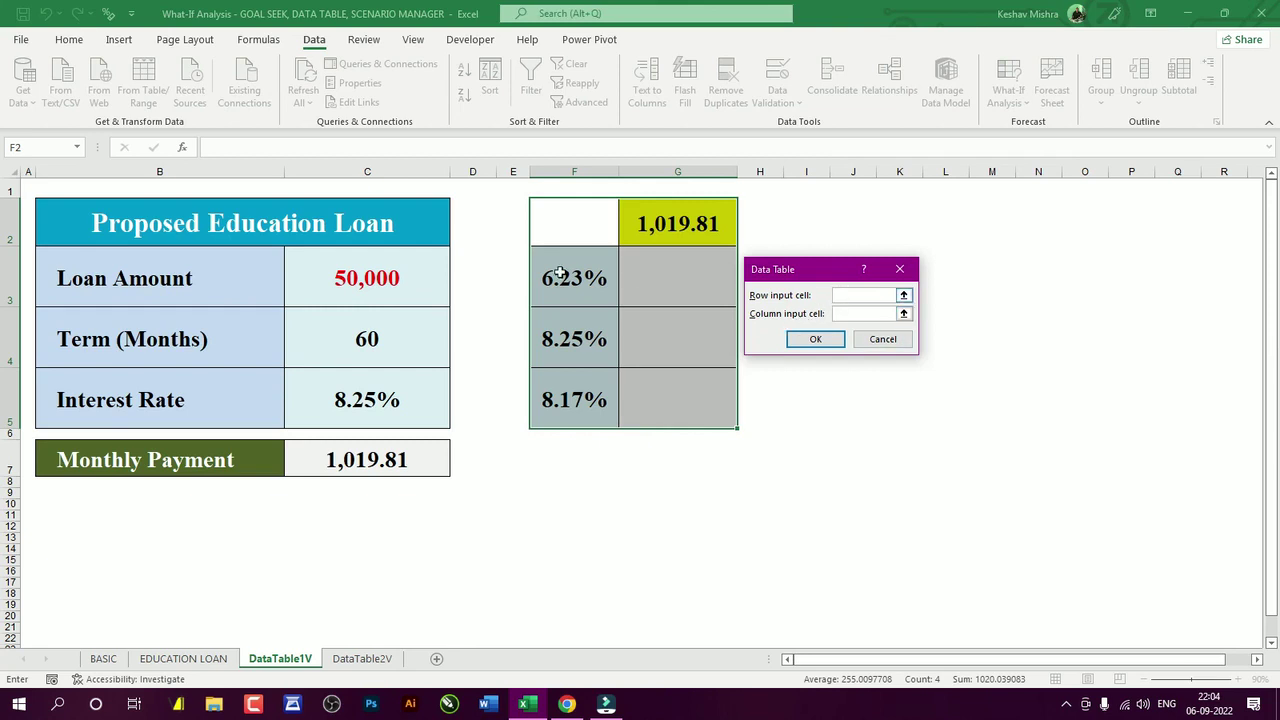
{"action": "left_click", "coordinate": [850, 310]}
{"action": "left_click", "coordinate": [341, 399]}
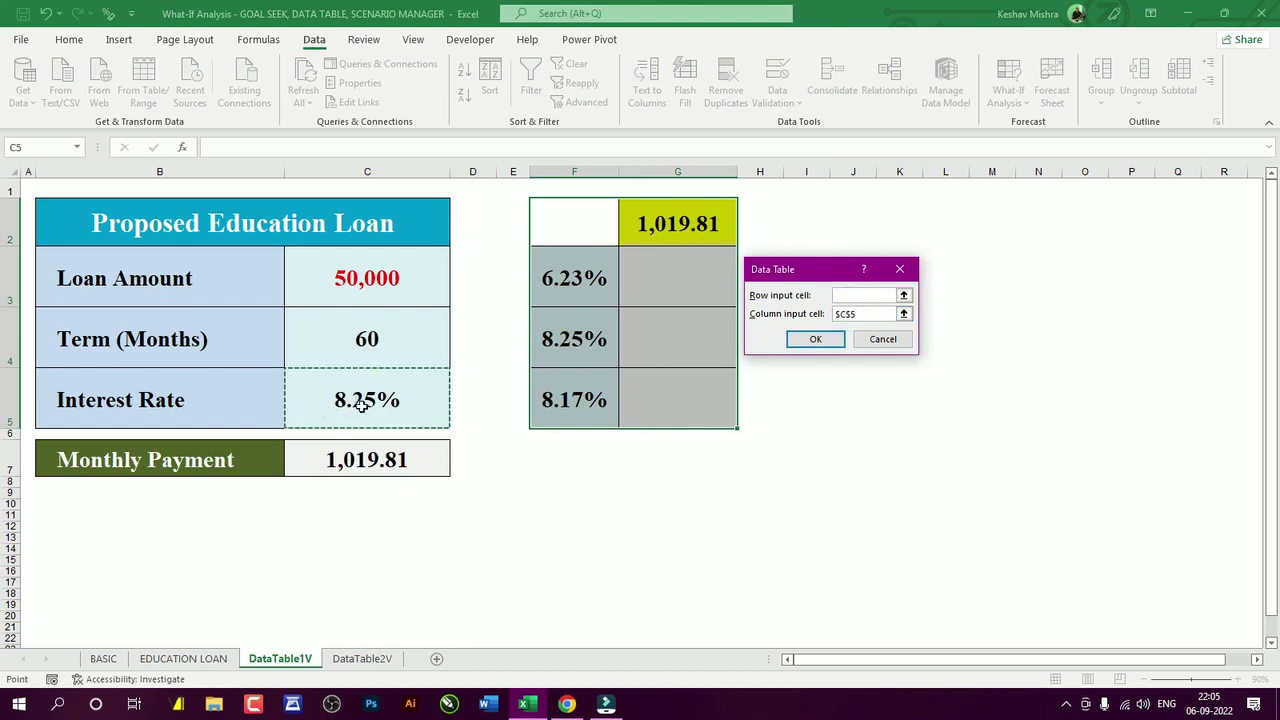
{"action": "left_click", "coordinate": [815, 339]}
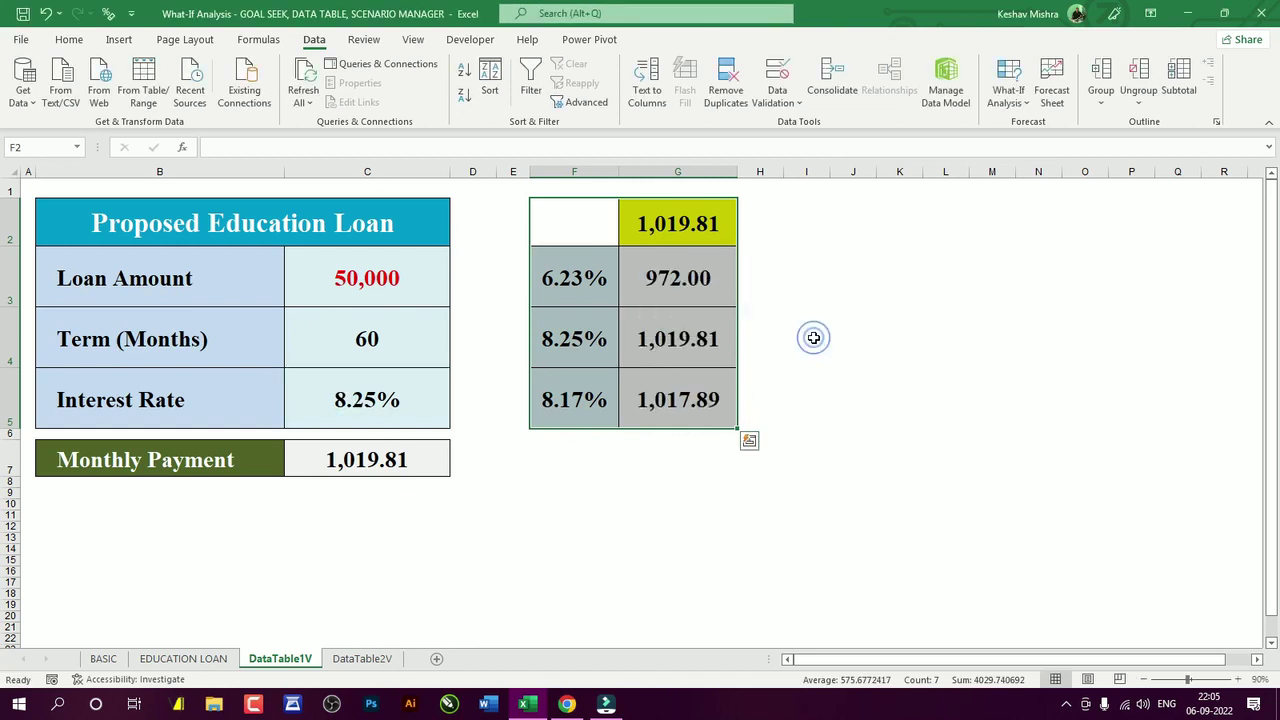
- Compare the data table payments in G3 and G4 and their rates with the loan's interest rate in C5 and monthly payment in C7
{"action": "left_click", "coordinate": [572, 278]}
{"action": "left_click", "coordinate": [684, 271]}
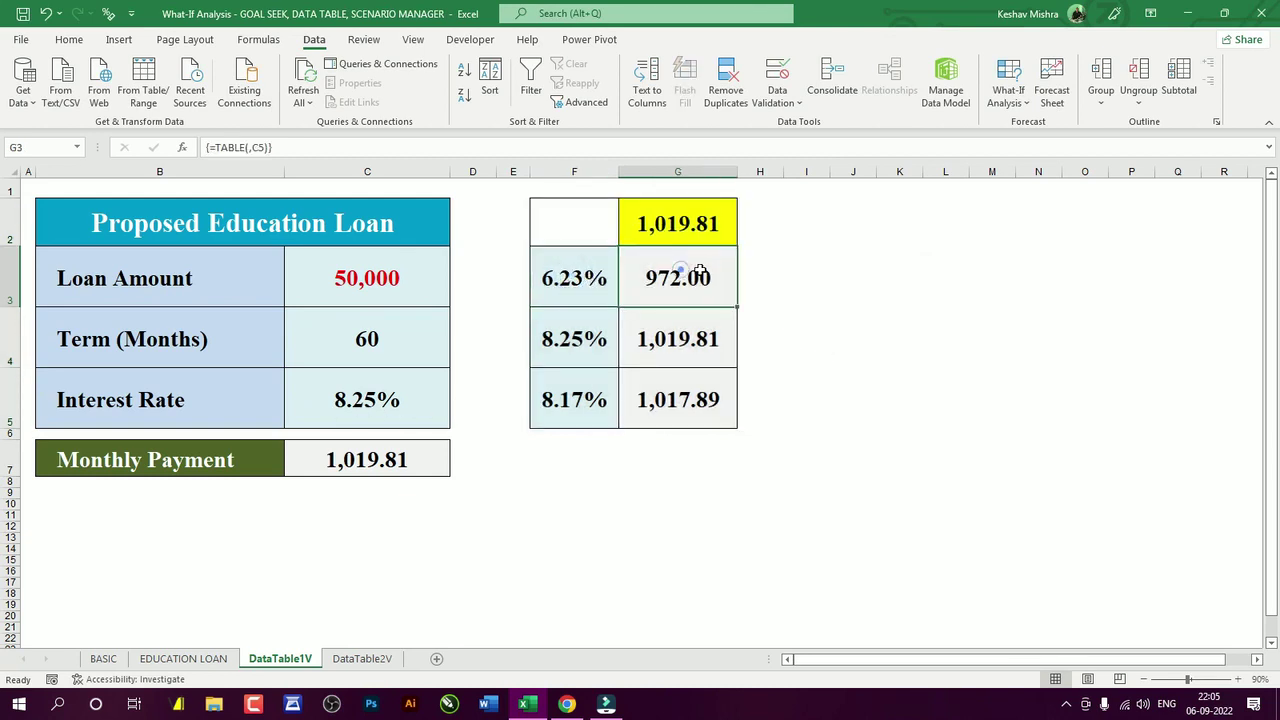
{"action": "left_click", "coordinate": [569, 349]}
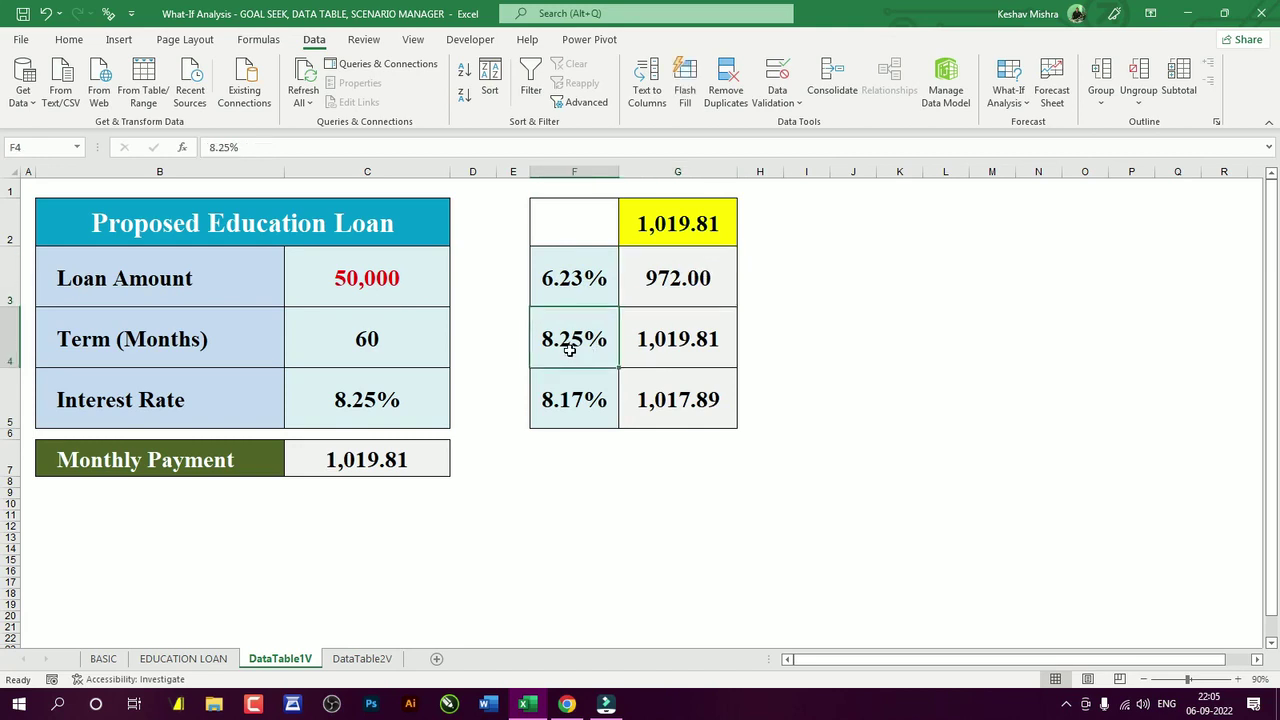
{"action": "left_click", "coordinate": [674, 339]}
{"action": "left_click", "coordinate": [372, 404]}
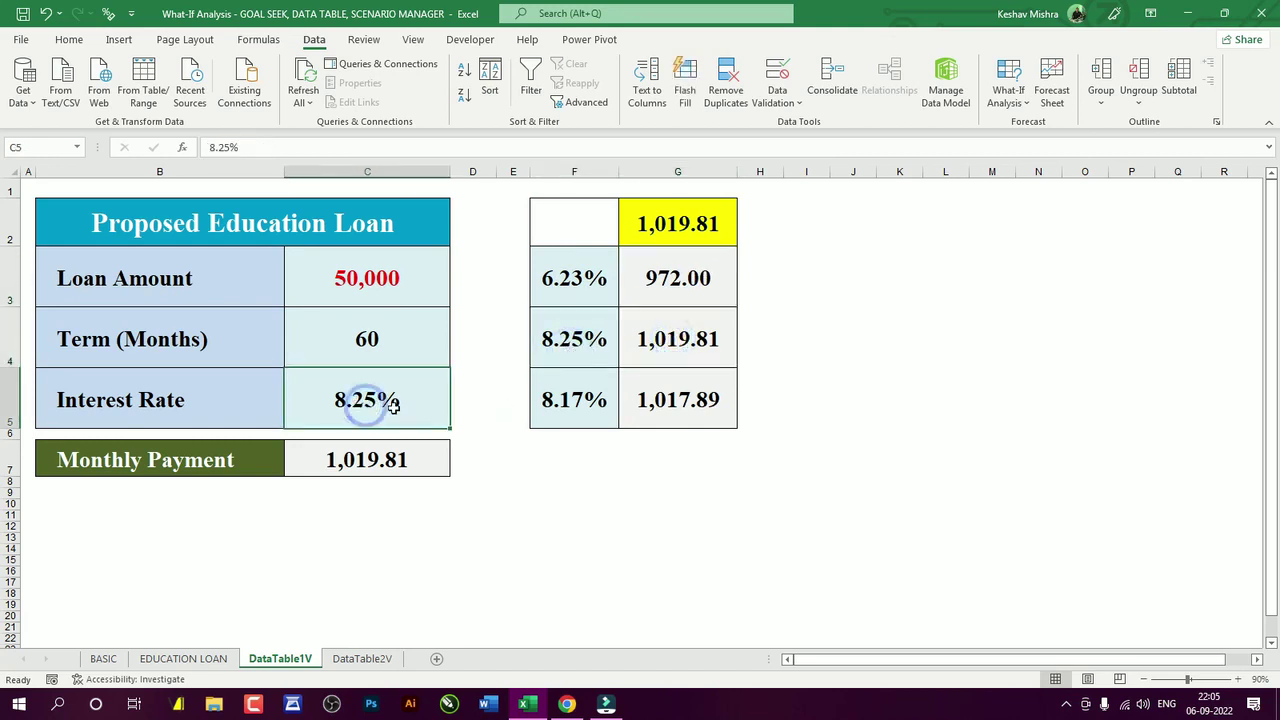
{"action": "left_click", "coordinate": [367, 459]}
{"action": "left_click", "coordinate": [574, 348]}
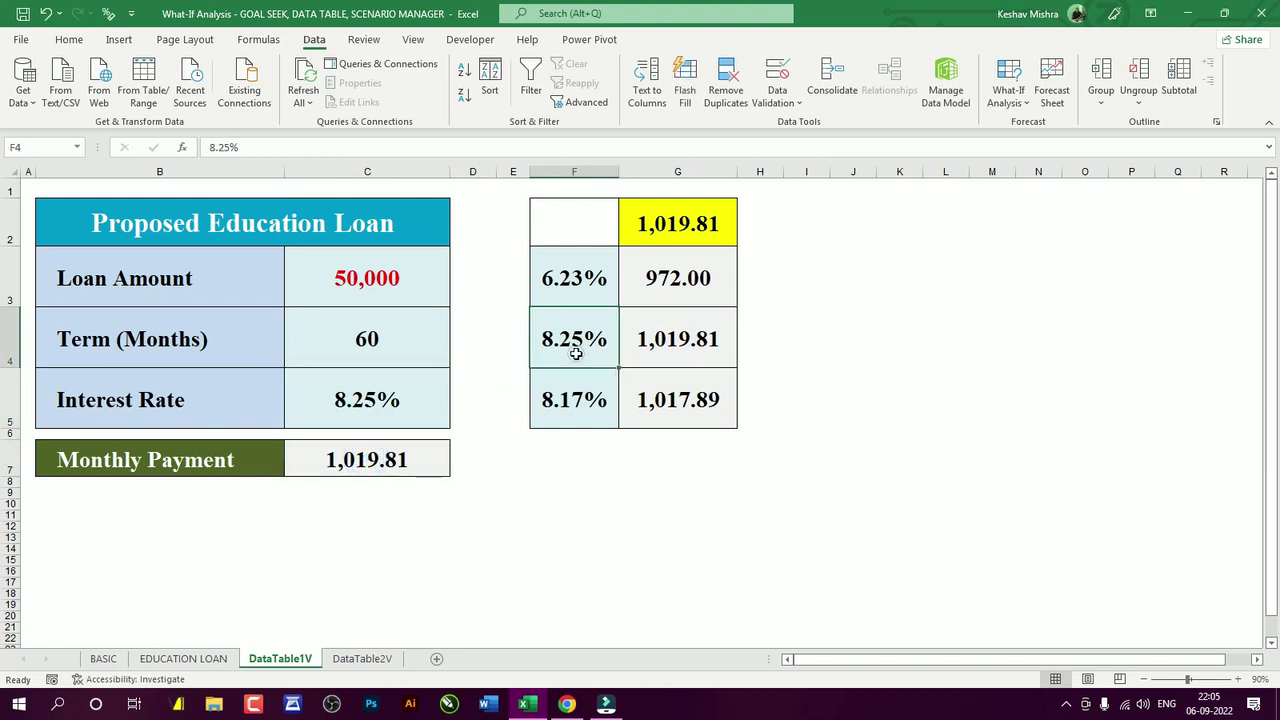
- Check the last interest rate in F5 and its data table payment in G5
{"action": "left_click", "coordinate": [566, 403]}
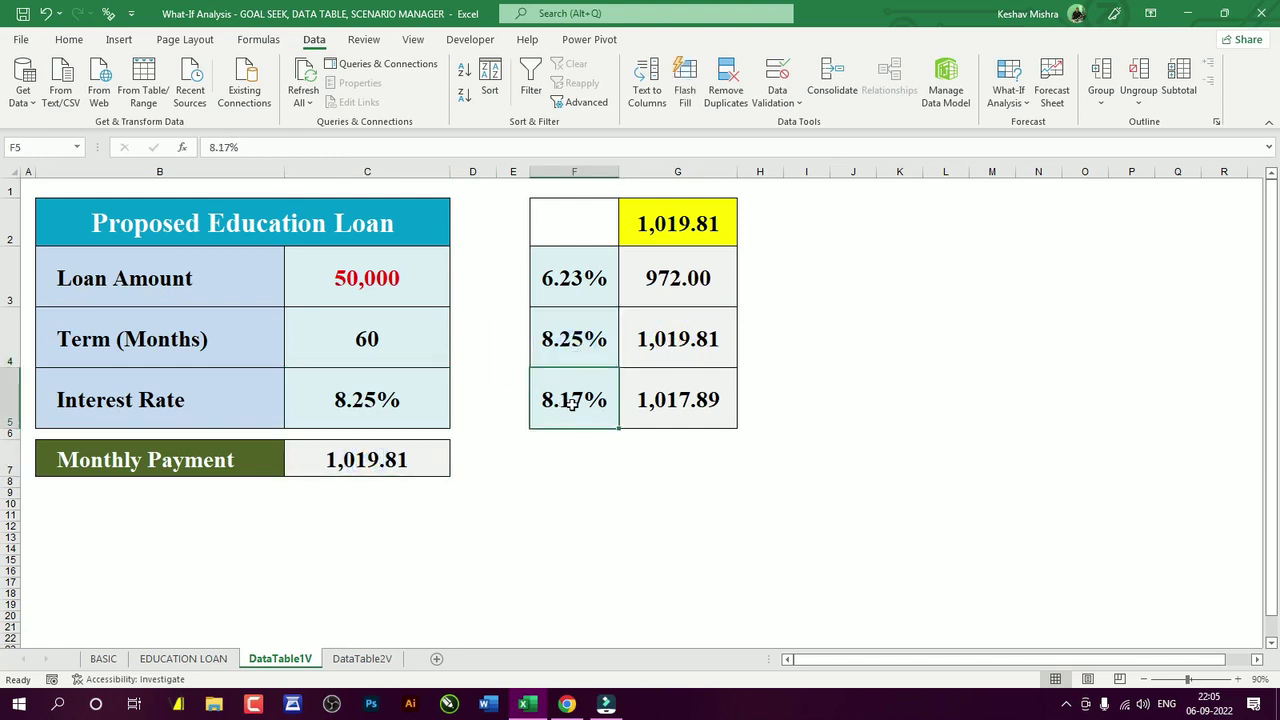
{"action": "left_click", "coordinate": [675, 400]}
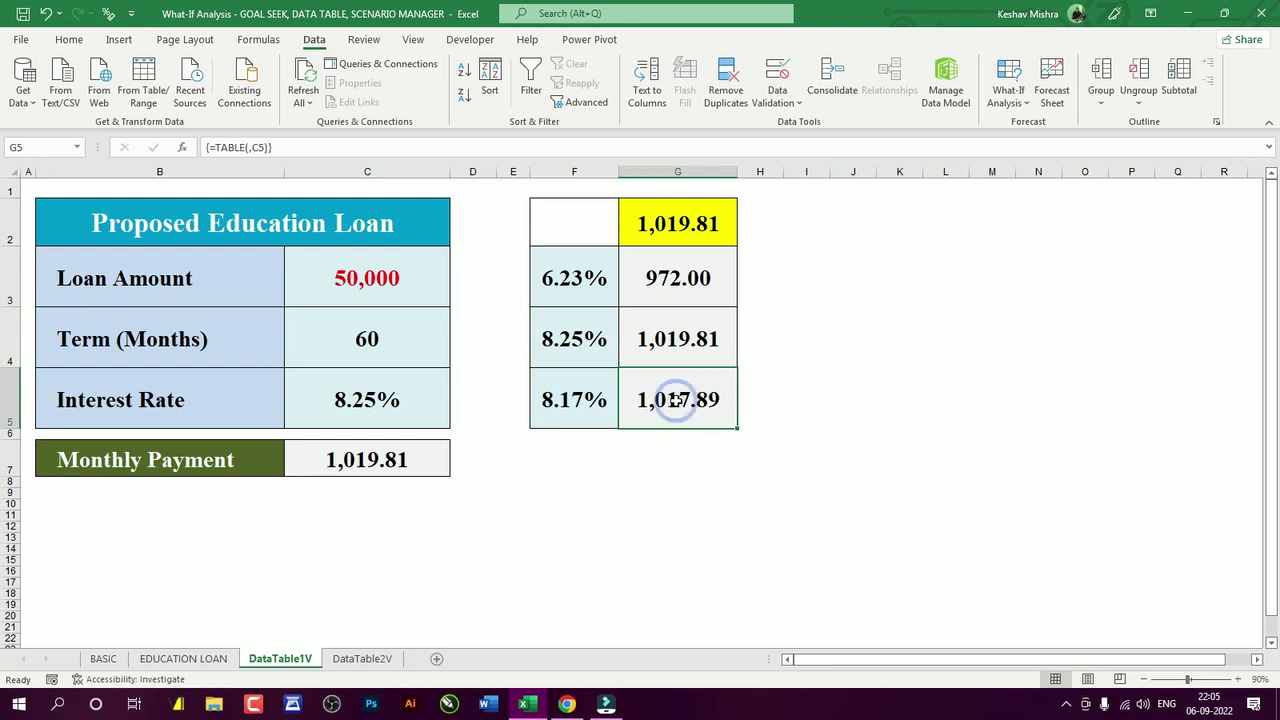
{"action": "left_click", "coordinate": [1012, 96]}
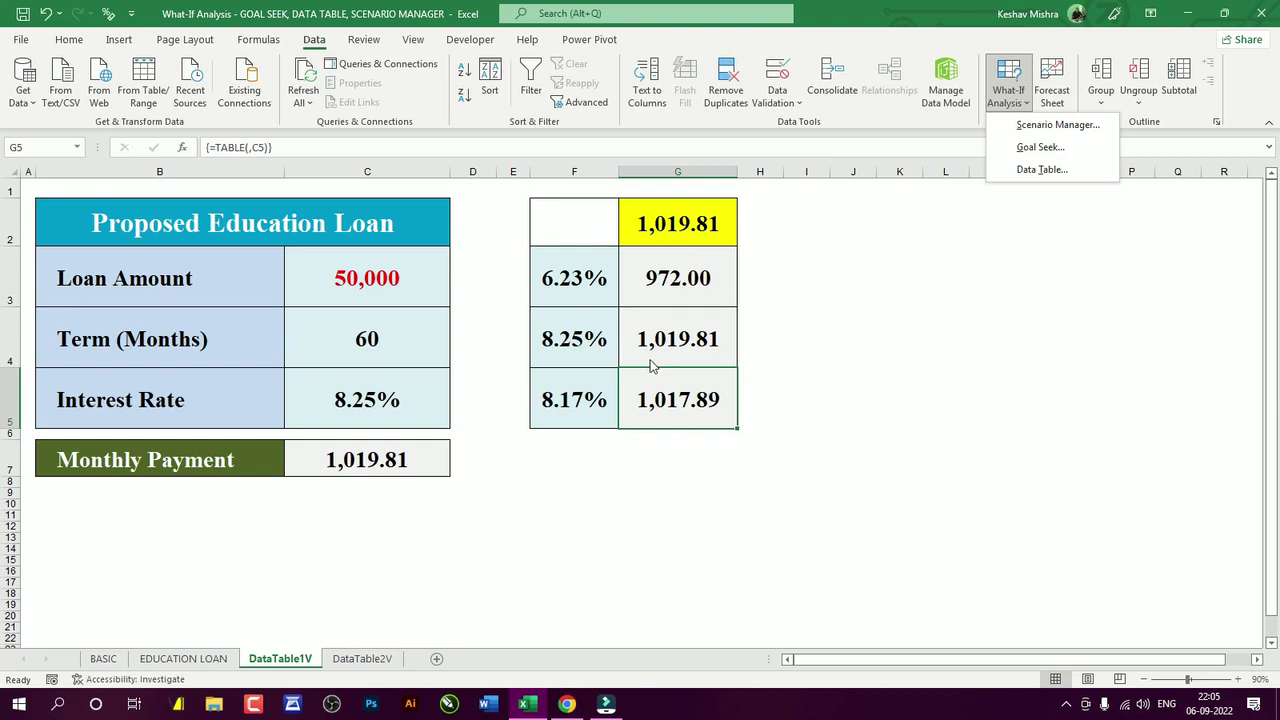
- Switch to the DataTable2V sheet for the two-variable loan example
{"action": "left_click", "coordinate": [343, 668]}
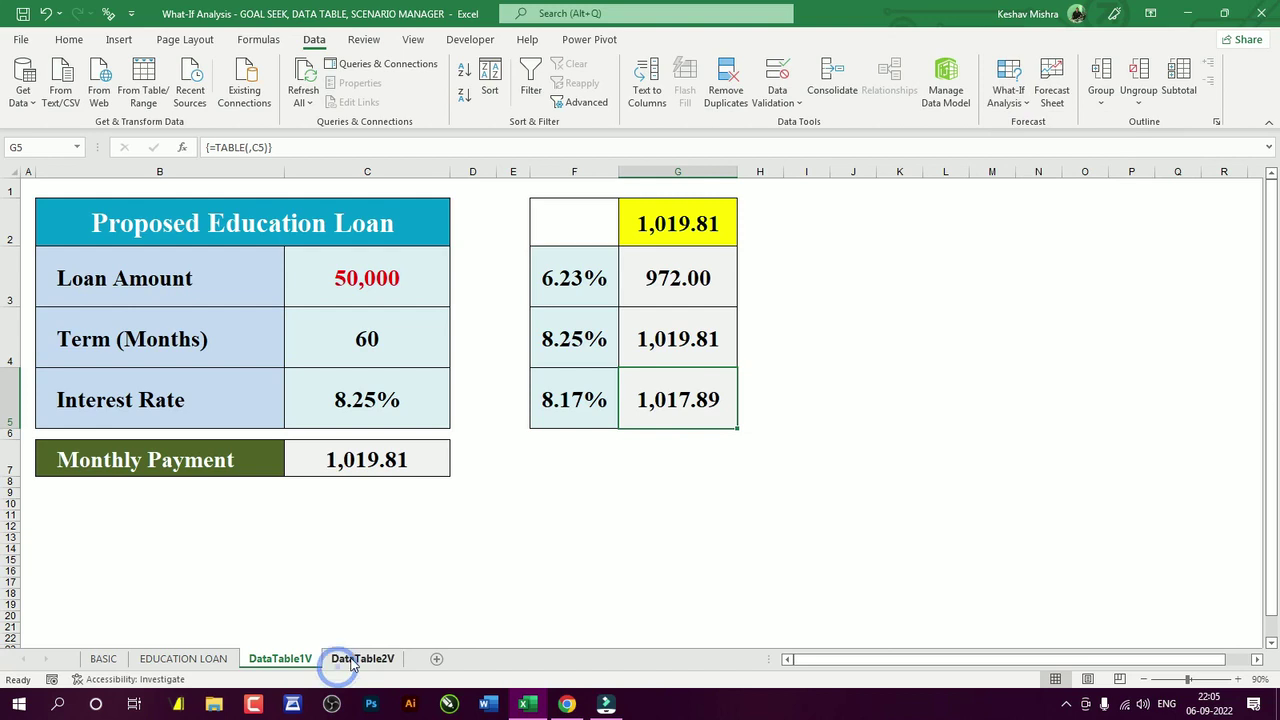
{"action": "left_click", "coordinate": [343, 668]}
{"action": "left_click", "coordinate": [409, 564]}
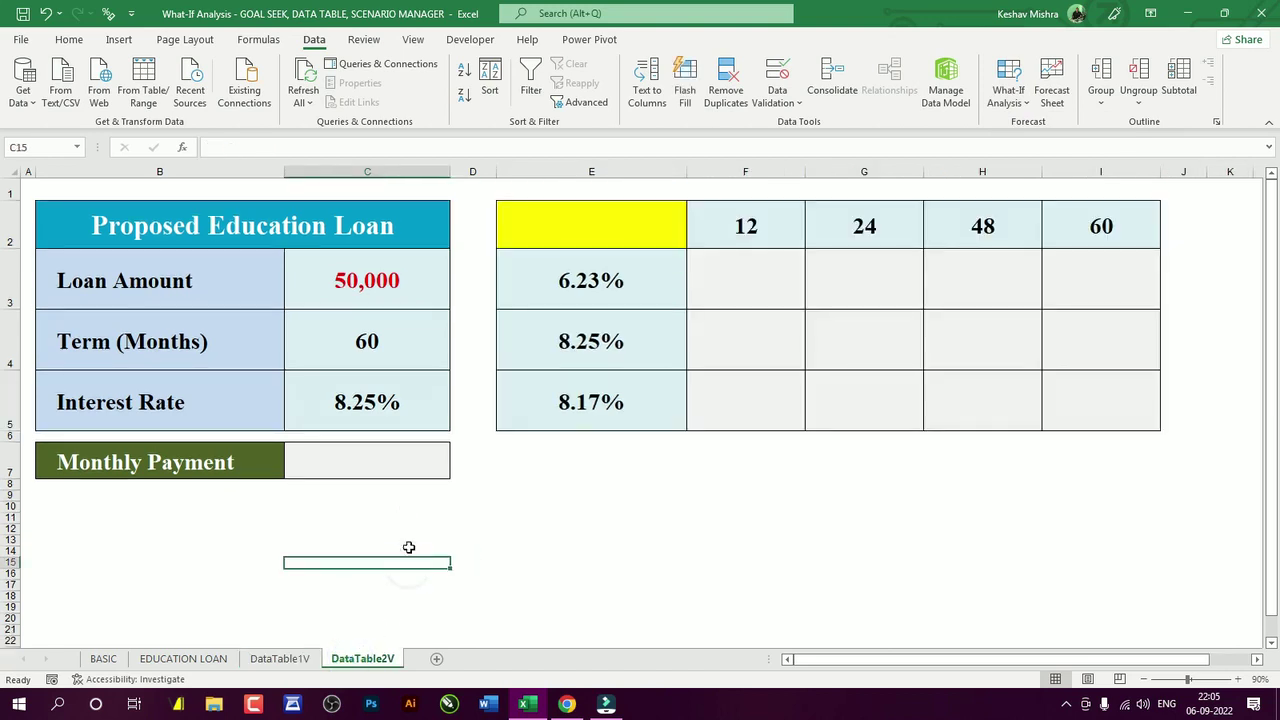
- Calculate the monthly payment in C7 with the formula =PMT(C5,C4,C3)
{"action": "left_click", "coordinate": [401, 473]}
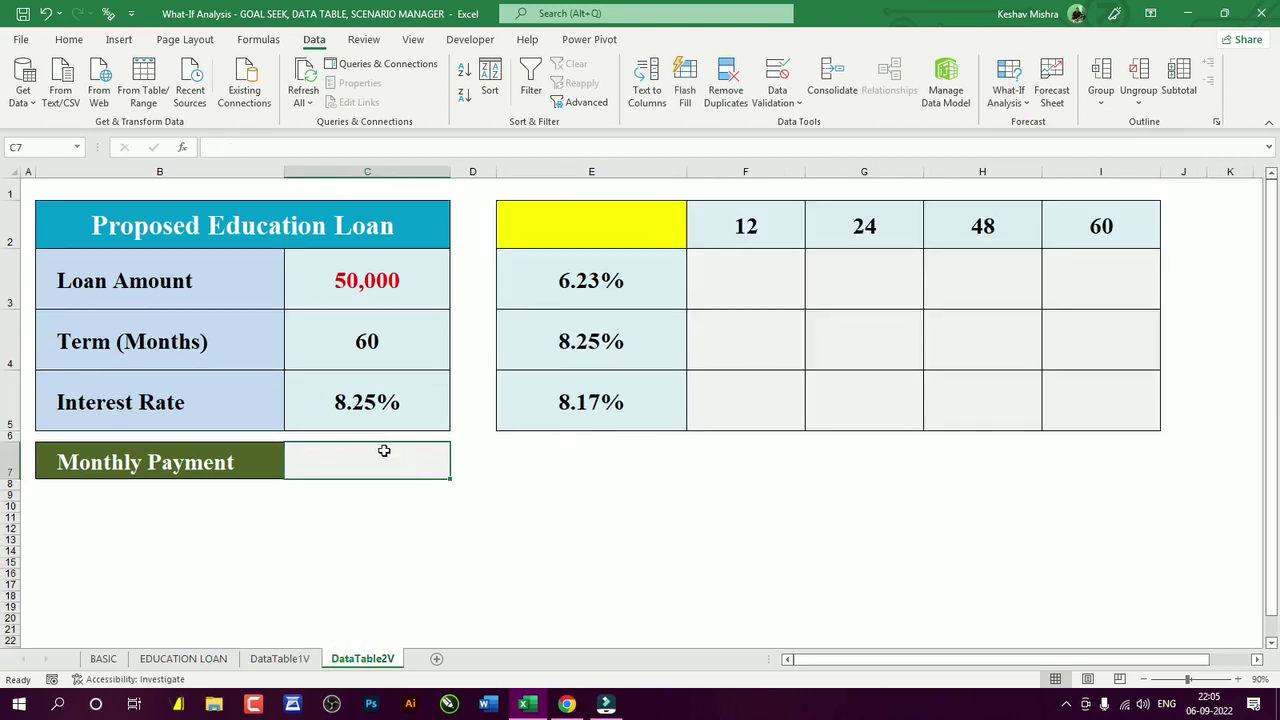
{"action": "type", "text": "=pmt"}
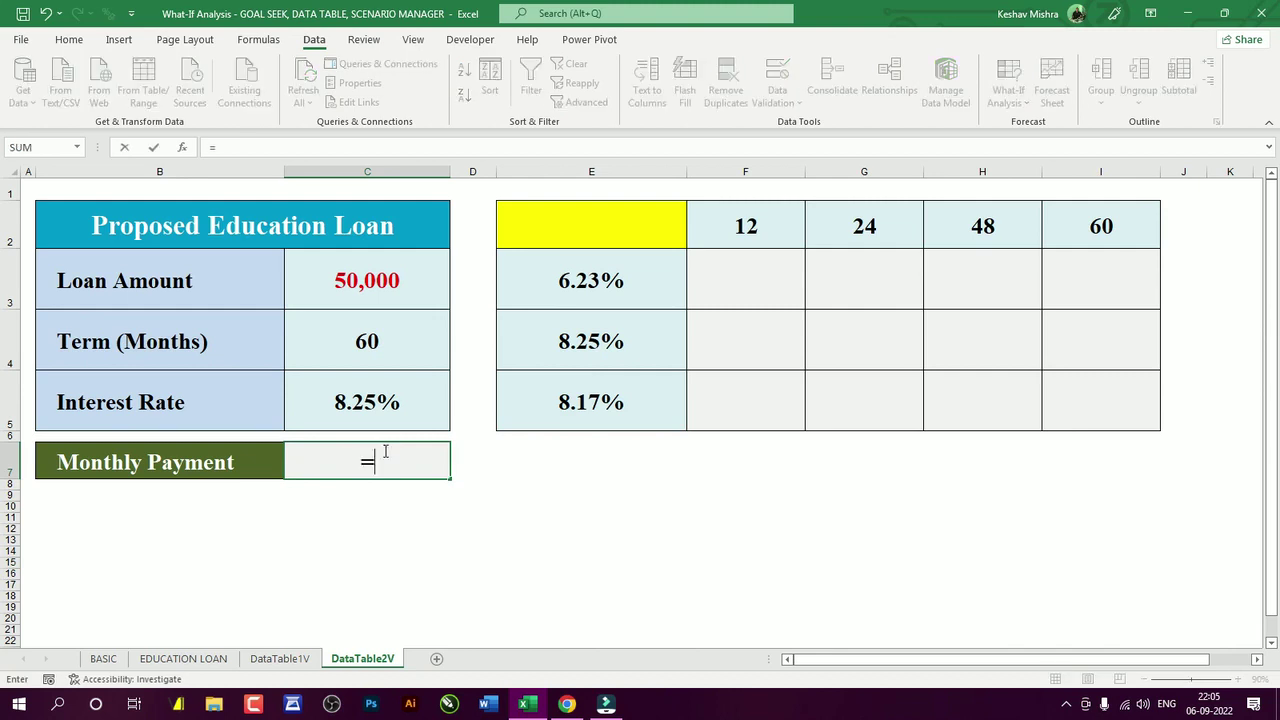
{"action": "key", "text": "Tab"}
{"action": "left_click", "coordinate": [367, 401]}
{"action": "type", "text": ","}
{"action": "left_click", "coordinate": [367, 341]}
{"action": "type", "text": ","}
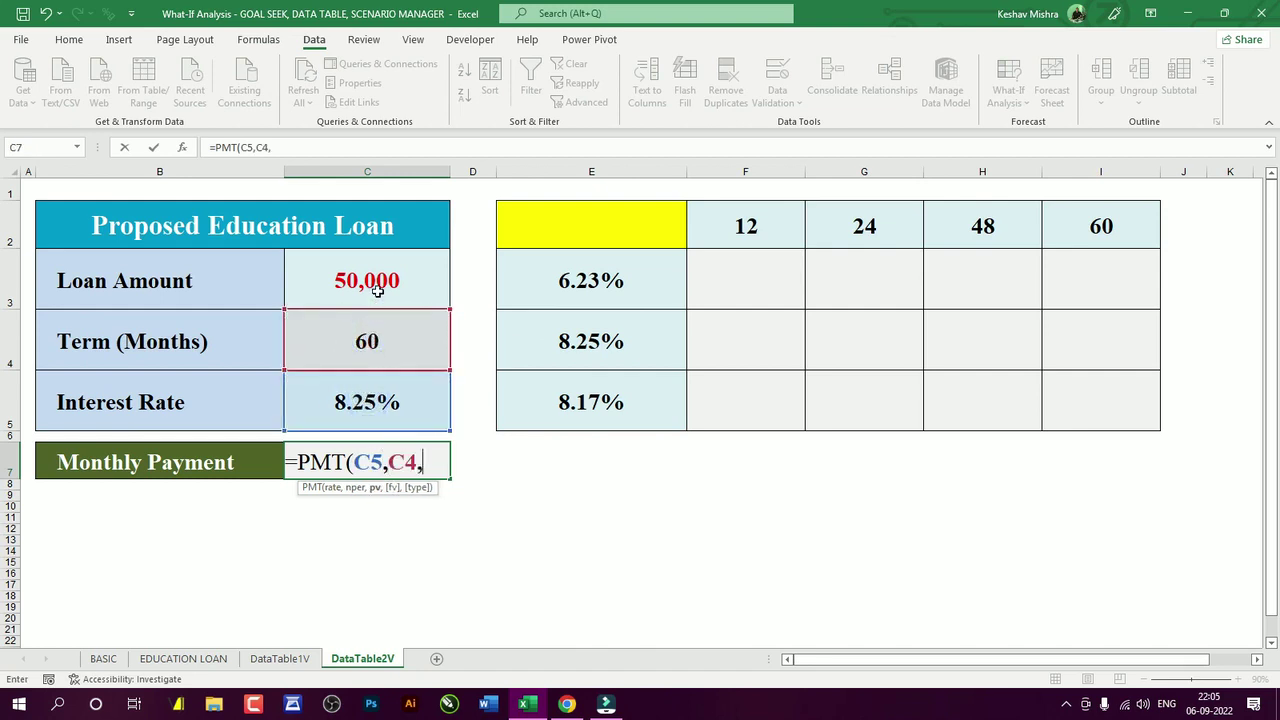
{"action": "left_click", "coordinate": [372, 284]}
{"action": "type", "text": ")"}
{"action": "key", "text": "Return"}
{"action": "left_click", "coordinate": [358, 456]}
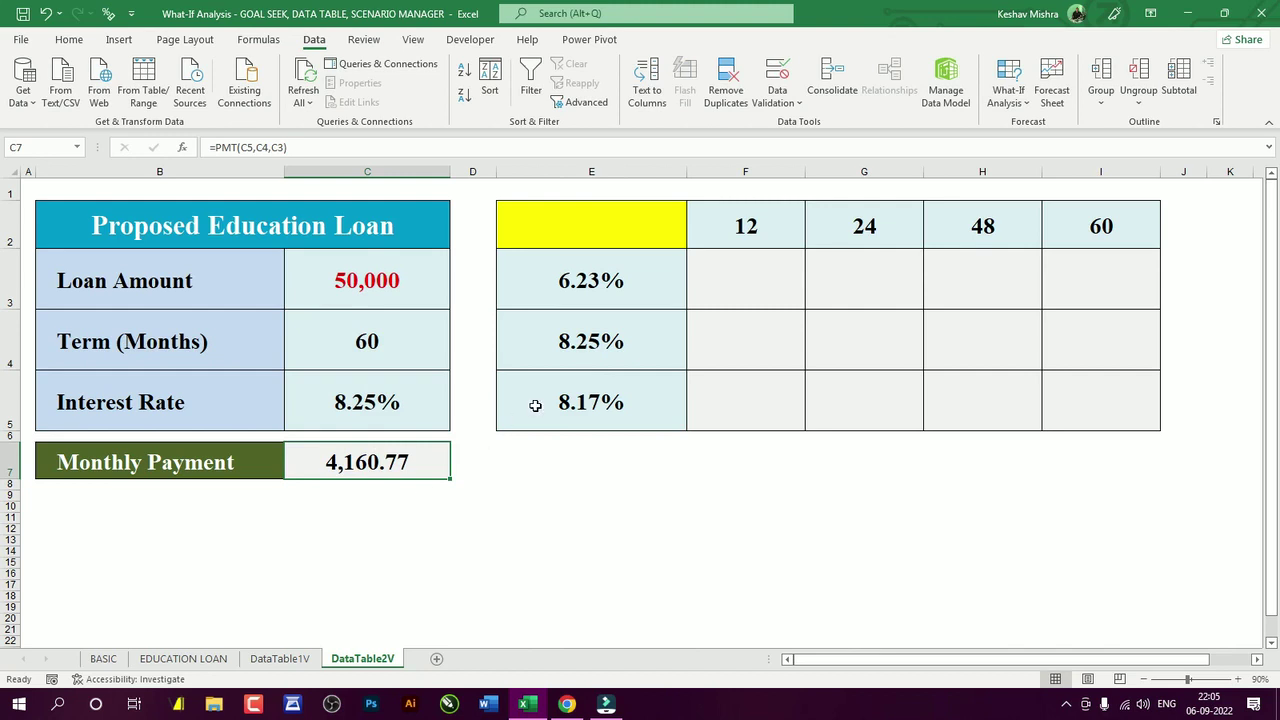
- Examine the first interest rate in E3 against the term headers in row 2 and its empty payment cells F3:I3
{"action": "left_click", "coordinate": [395, 408]}
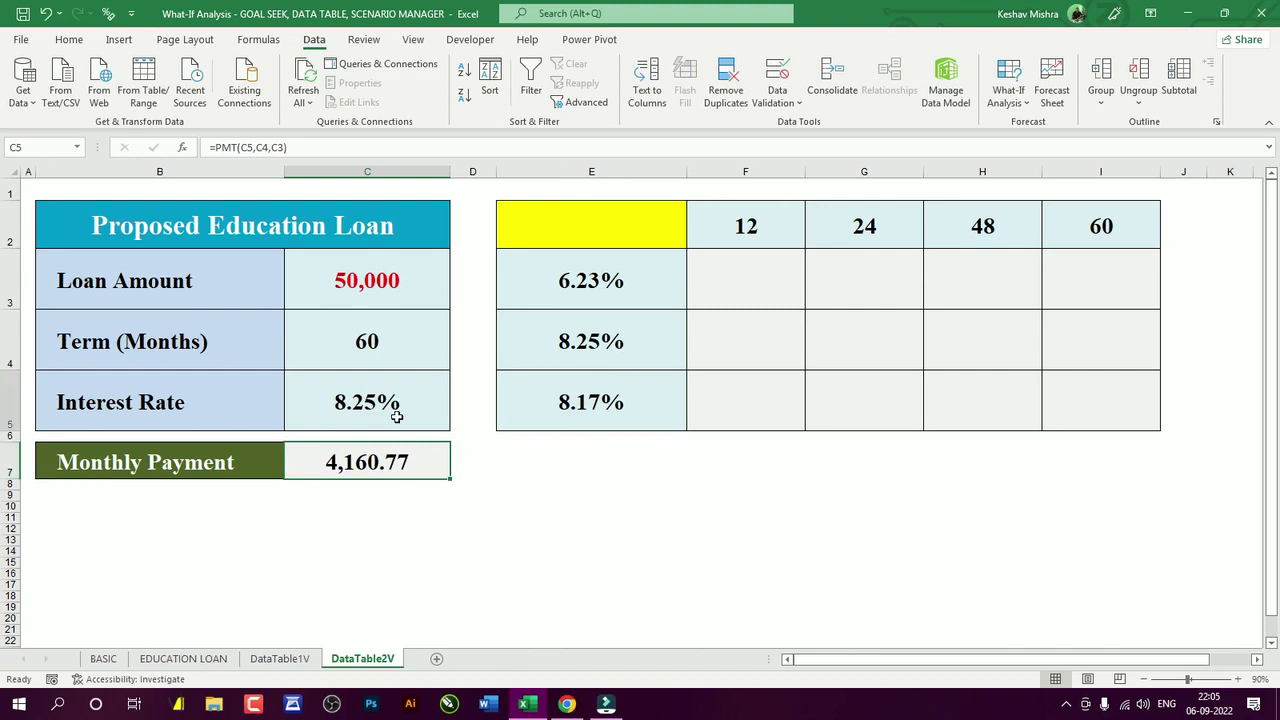
{"action": "left_click", "coordinate": [700, 269]}
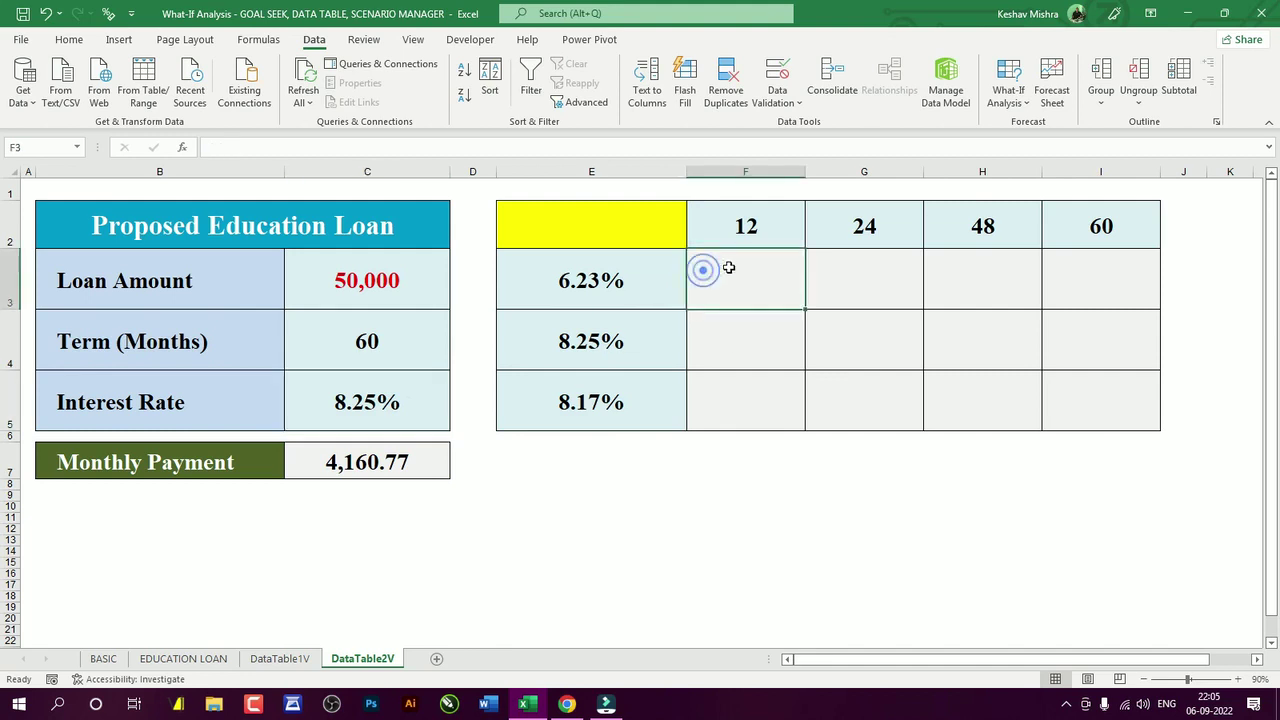
{"action": "left_click", "coordinate": [758, 226]}
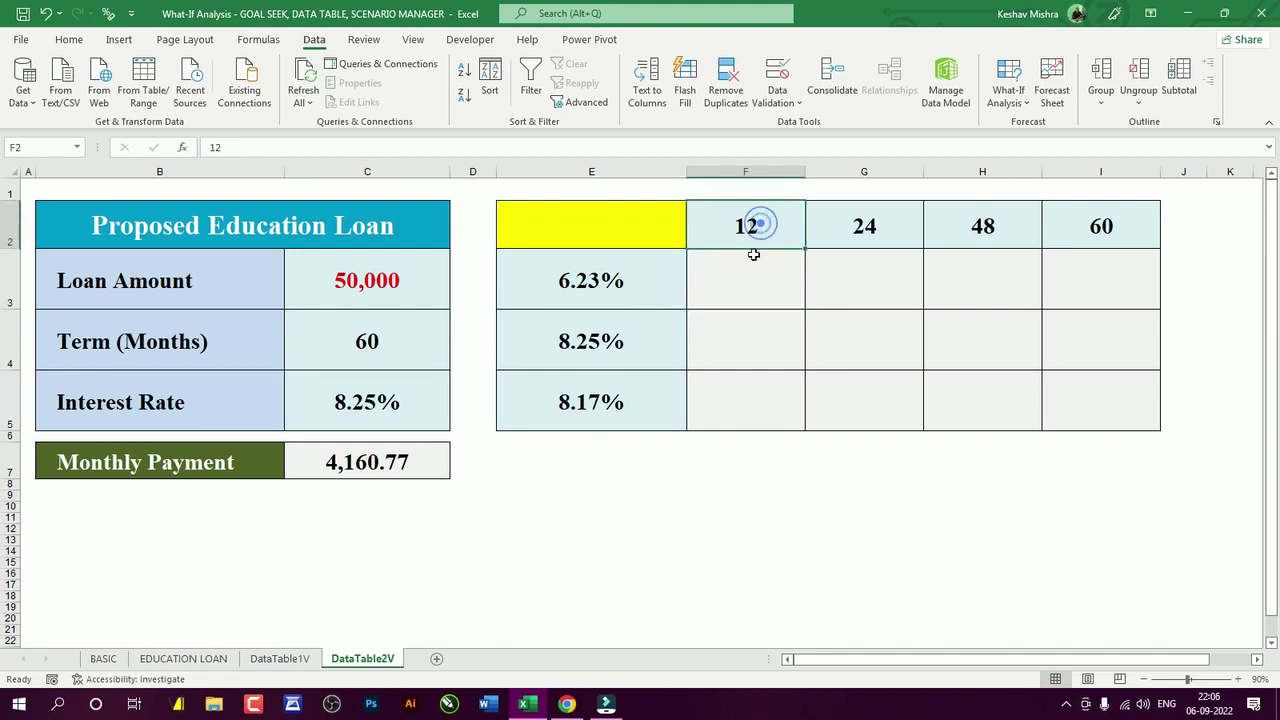
{"action": "left_click", "coordinate": [578, 285]}
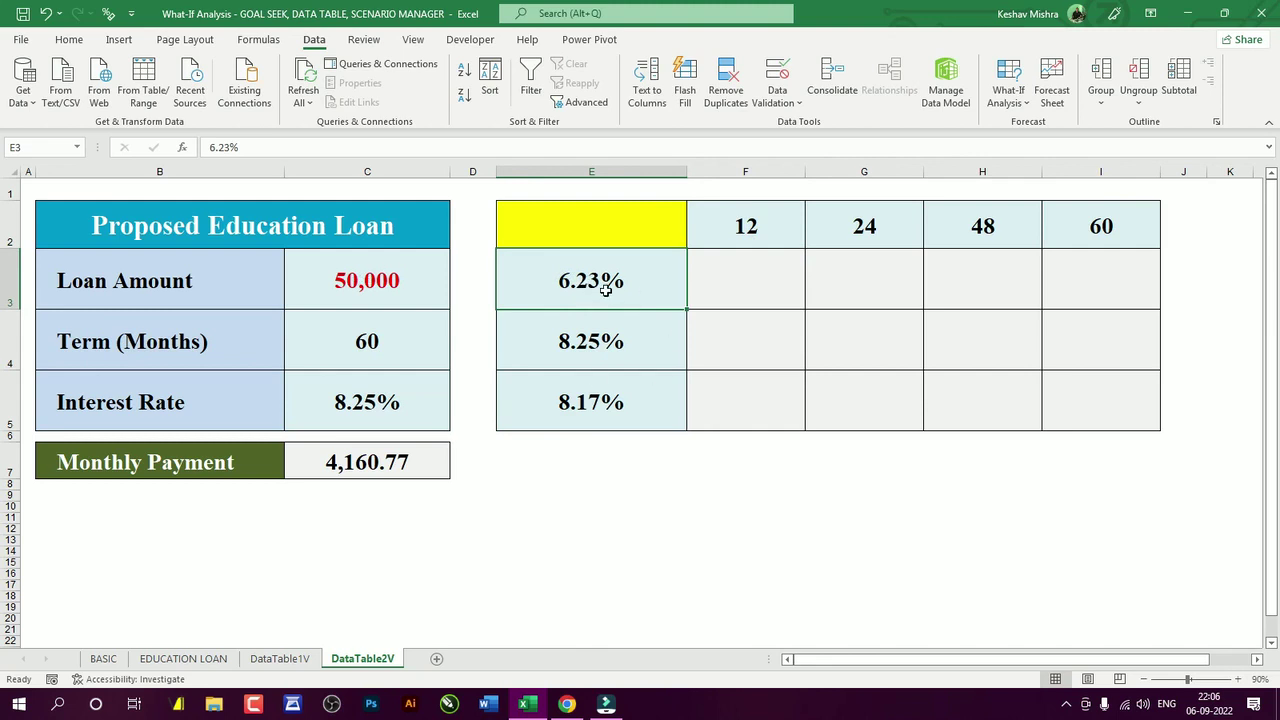
{"action": "left_click", "coordinate": [788, 224]}
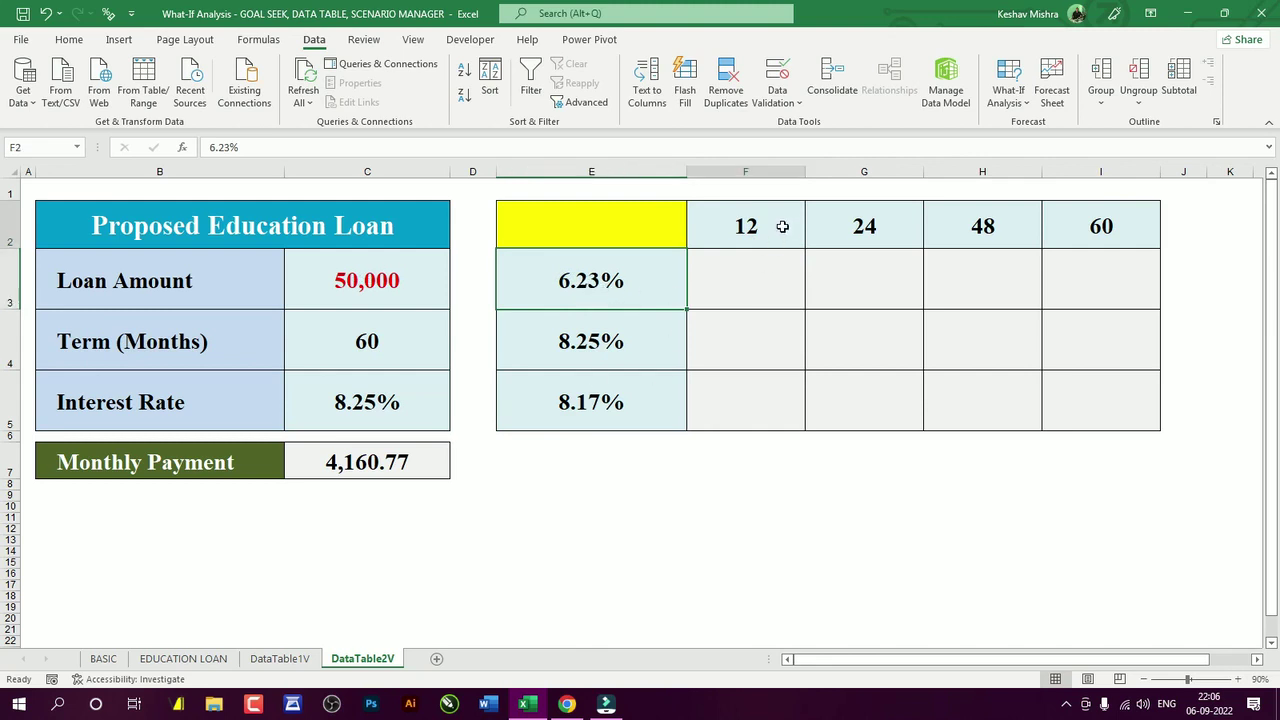
{"action": "left_click", "coordinate": [746, 278]}
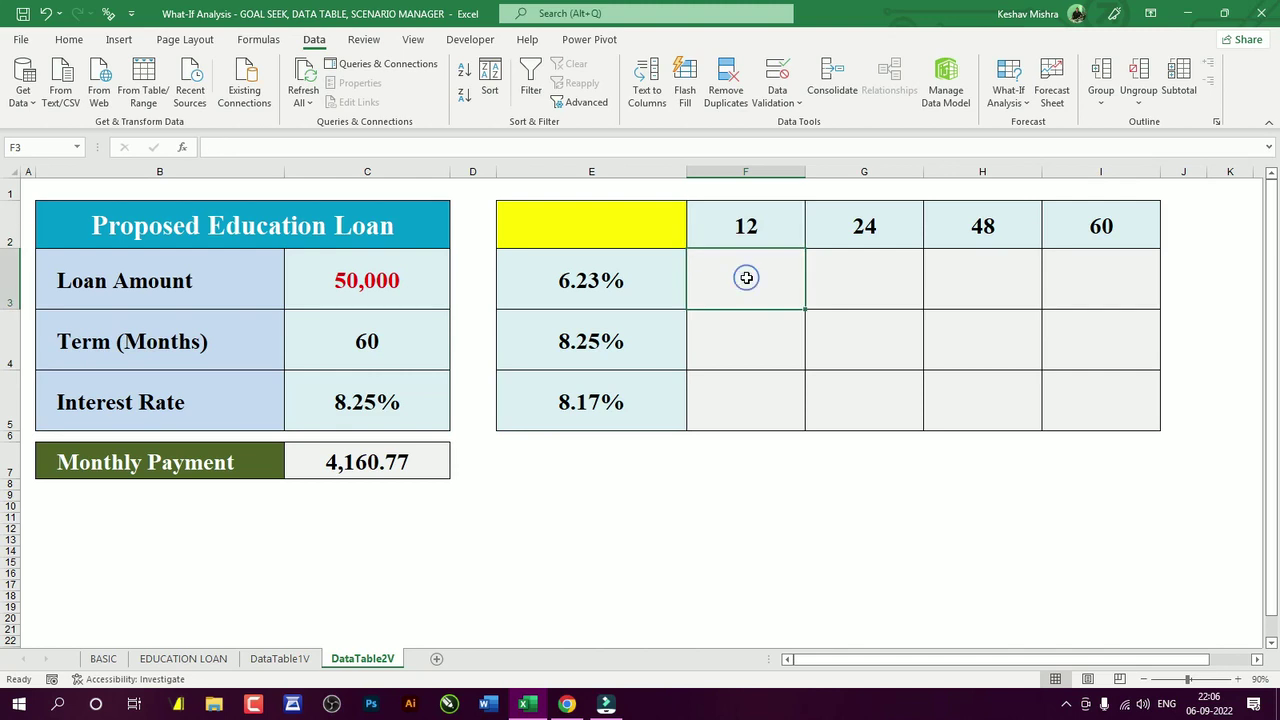
{"action": "left_click", "coordinate": [845, 276]}
{"action": "left_click", "coordinate": [845, 276]}
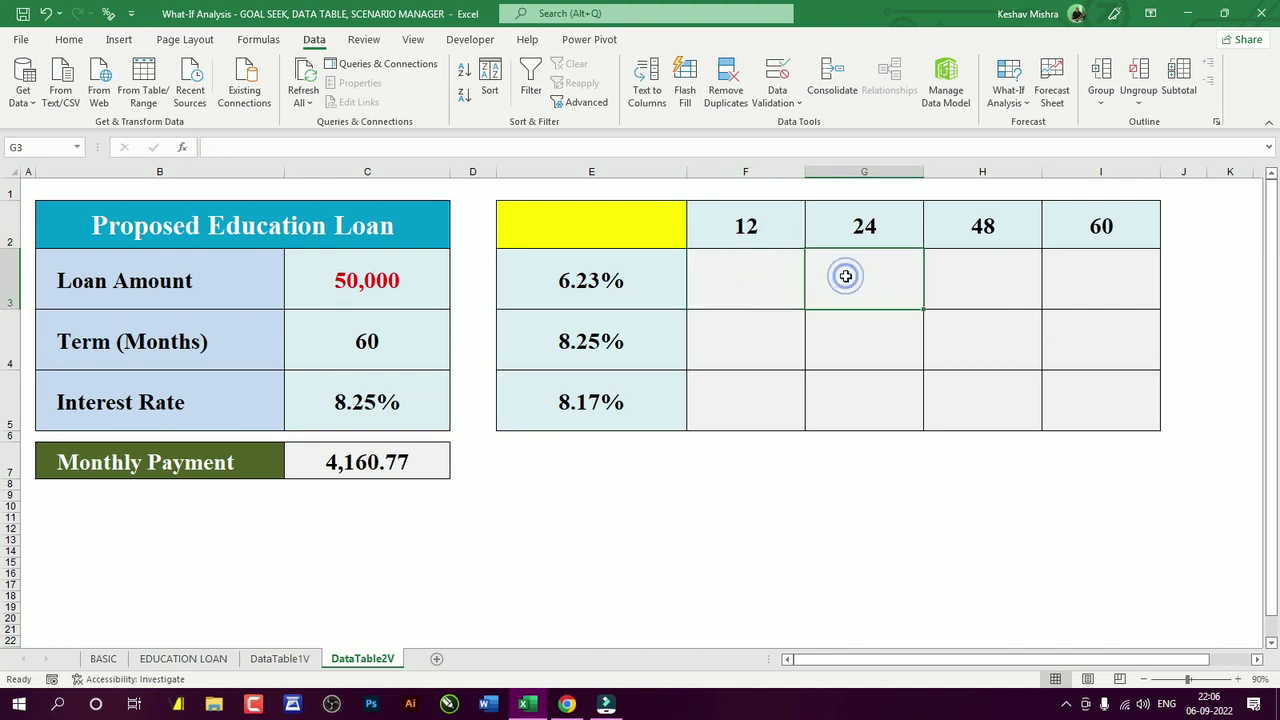
{"action": "left_click", "coordinate": [977, 273]}
{"action": "left_click", "coordinate": [977, 273]}
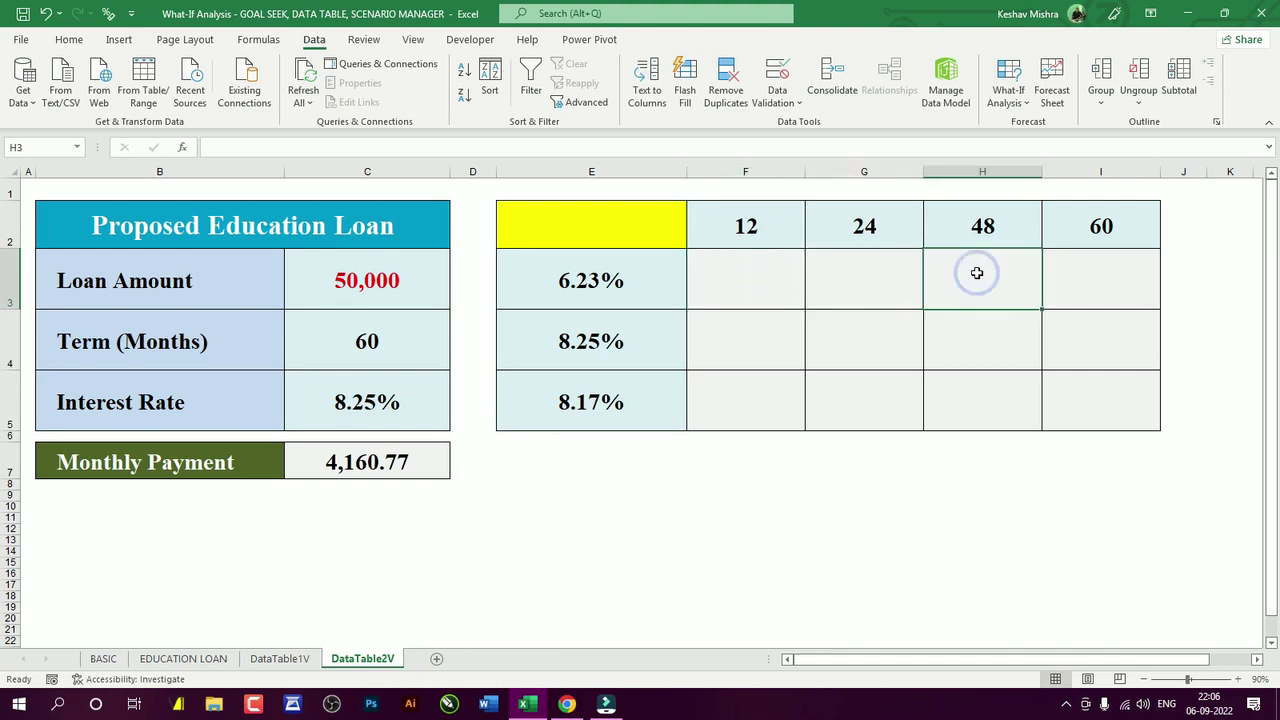
{"action": "left_click", "coordinate": [1073, 275]}
{"action": "left_click", "coordinate": [1073, 275]}
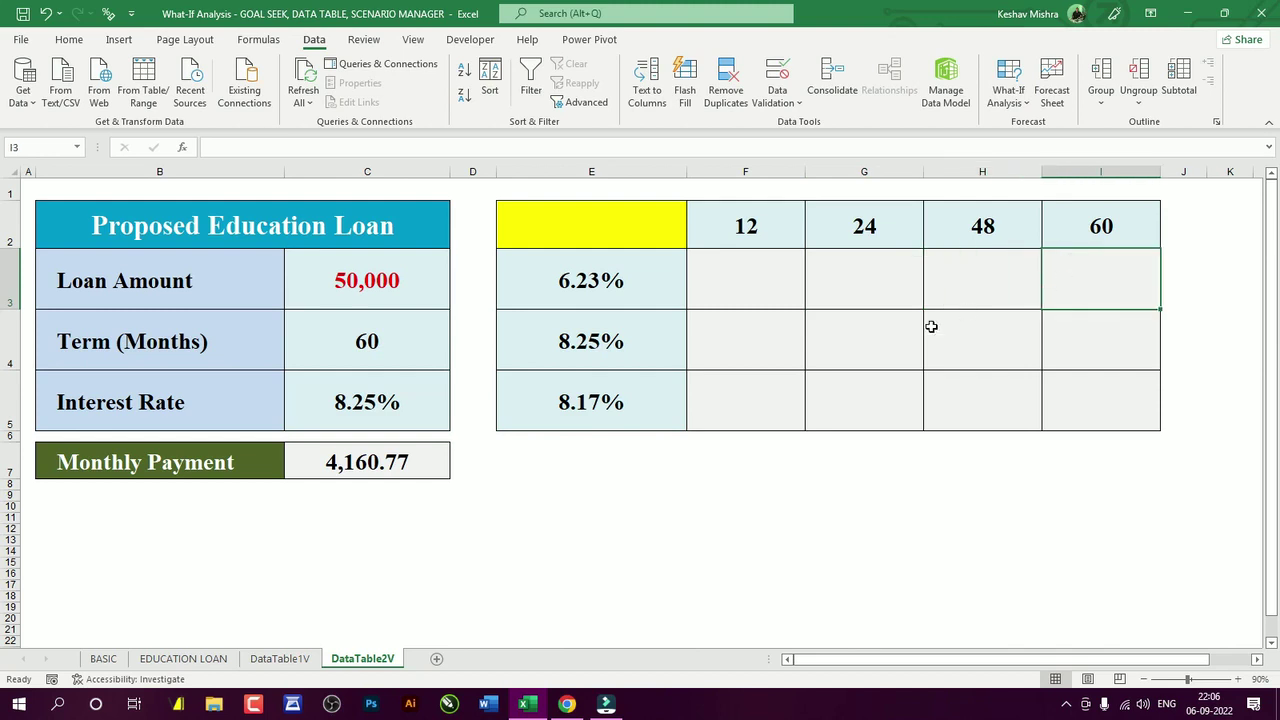
- Examine the second interest rate in E4 with its payment cells F4:I4 for each term, and recheck the first rate in E3
{"action": "left_click", "coordinate": [763, 337]}
{"action": "left_click", "coordinate": [842, 327]}
{"action": "left_click", "coordinate": [595, 337]}
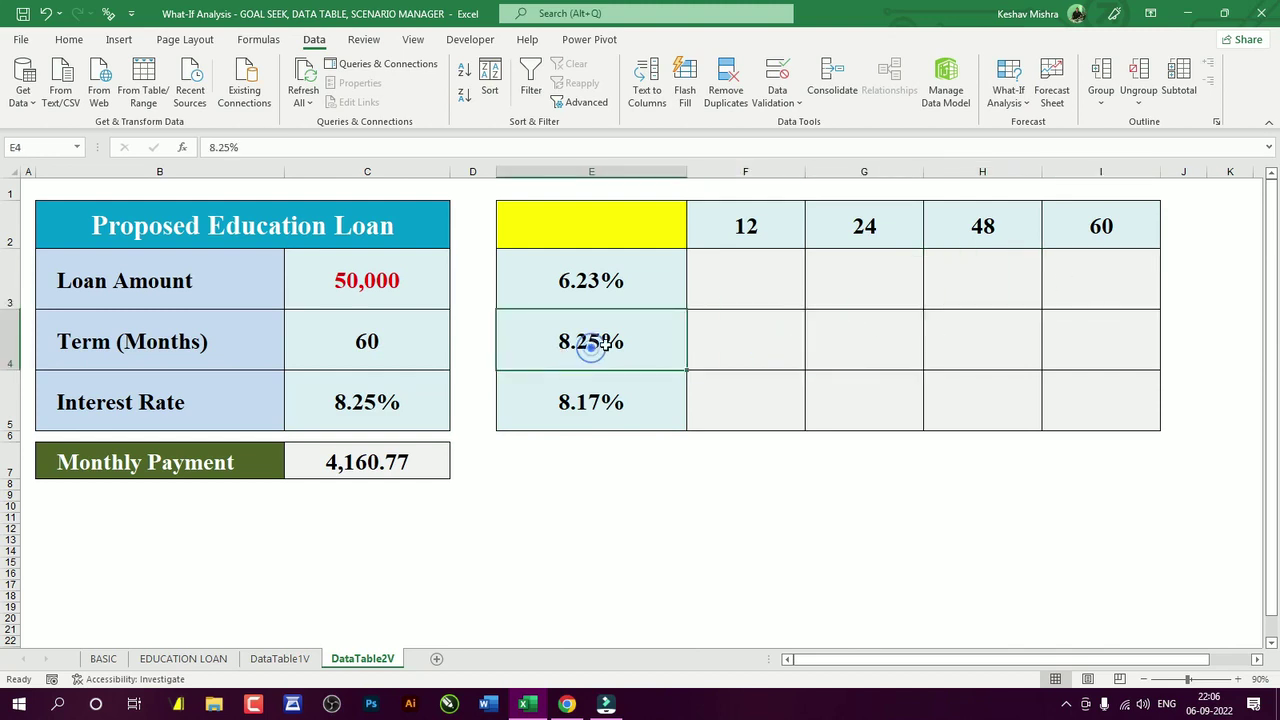
{"action": "left_click", "coordinate": [754, 329]}
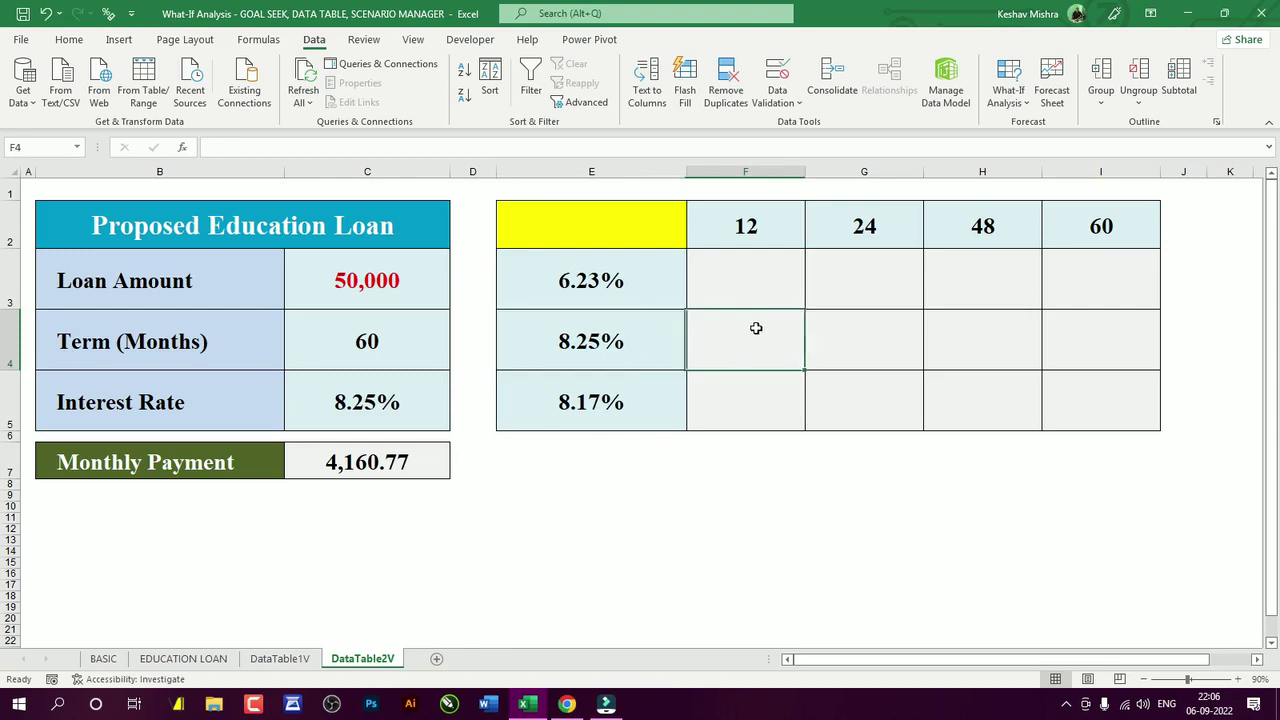
{"action": "left_click", "coordinate": [849, 330]}
{"action": "left_click", "coordinate": [957, 339]}
{"action": "left_click", "coordinate": [1104, 339]}
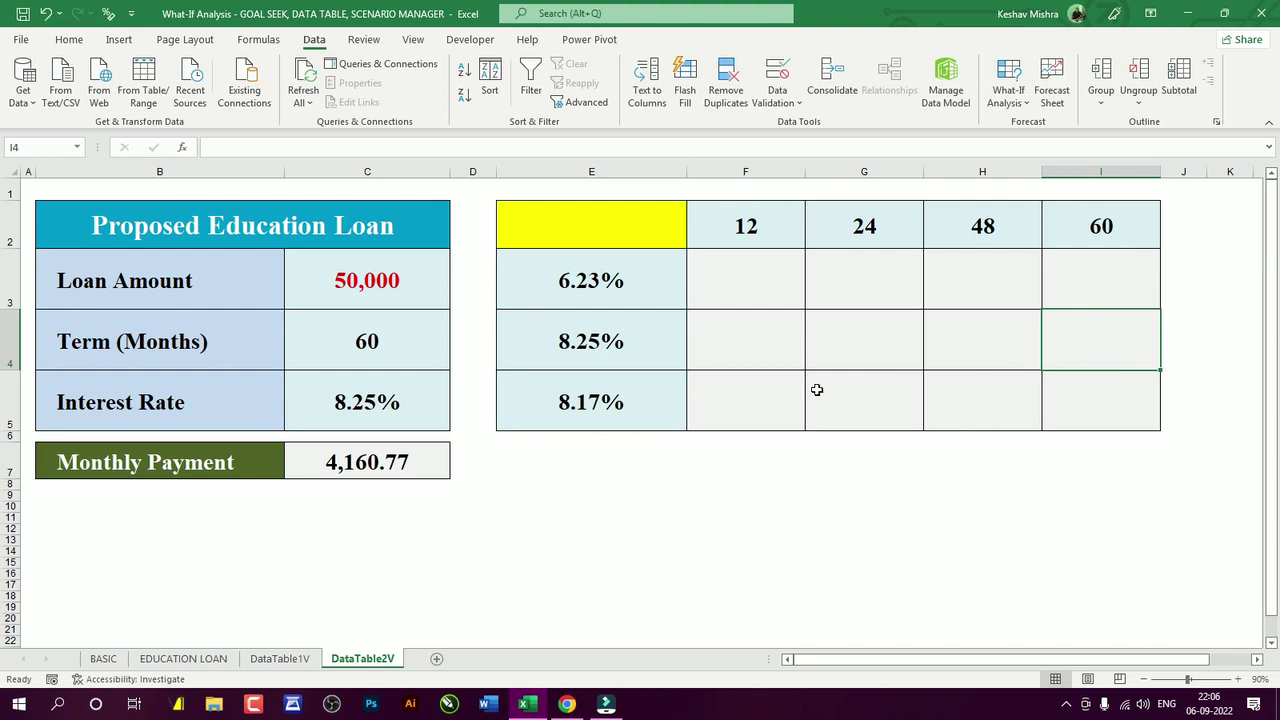
{"action": "left_click", "coordinate": [714, 274]}
{"action": "left_click", "coordinate": [588, 278]}
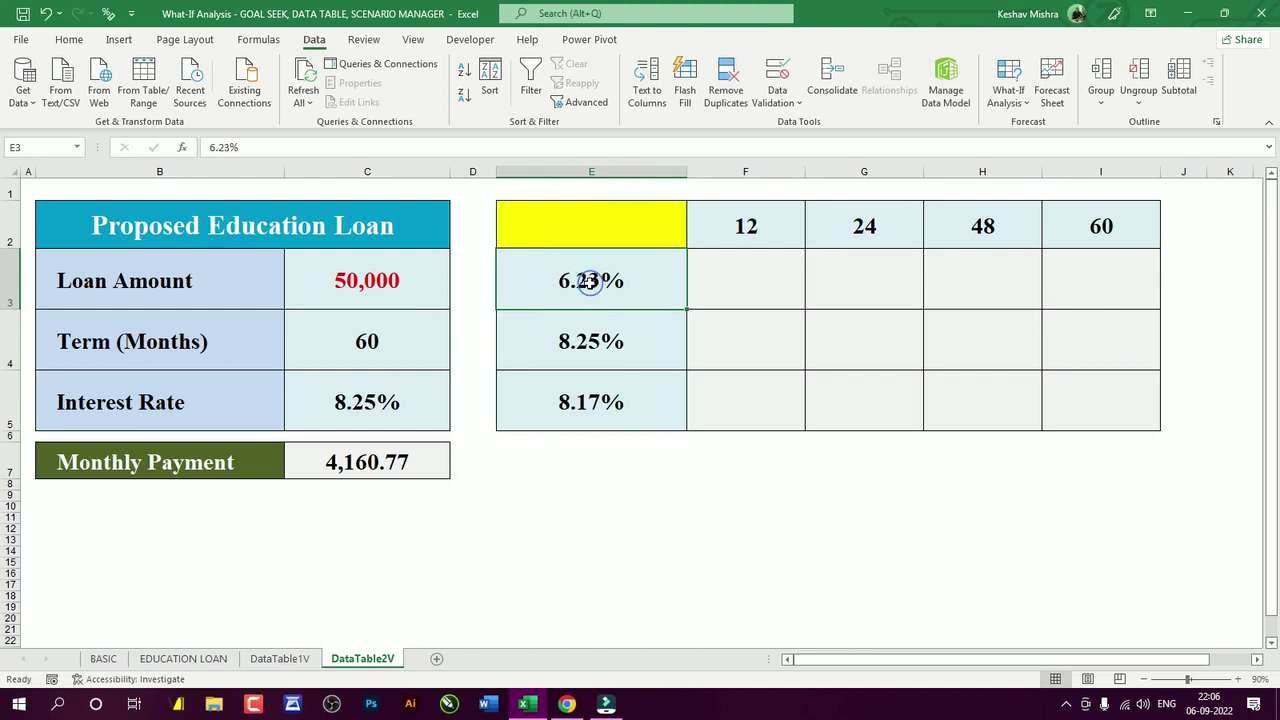
- Link the table's corner cell E2 to the monthly payment with the formula =C7
{"action": "left_click", "coordinate": [374, 456]}
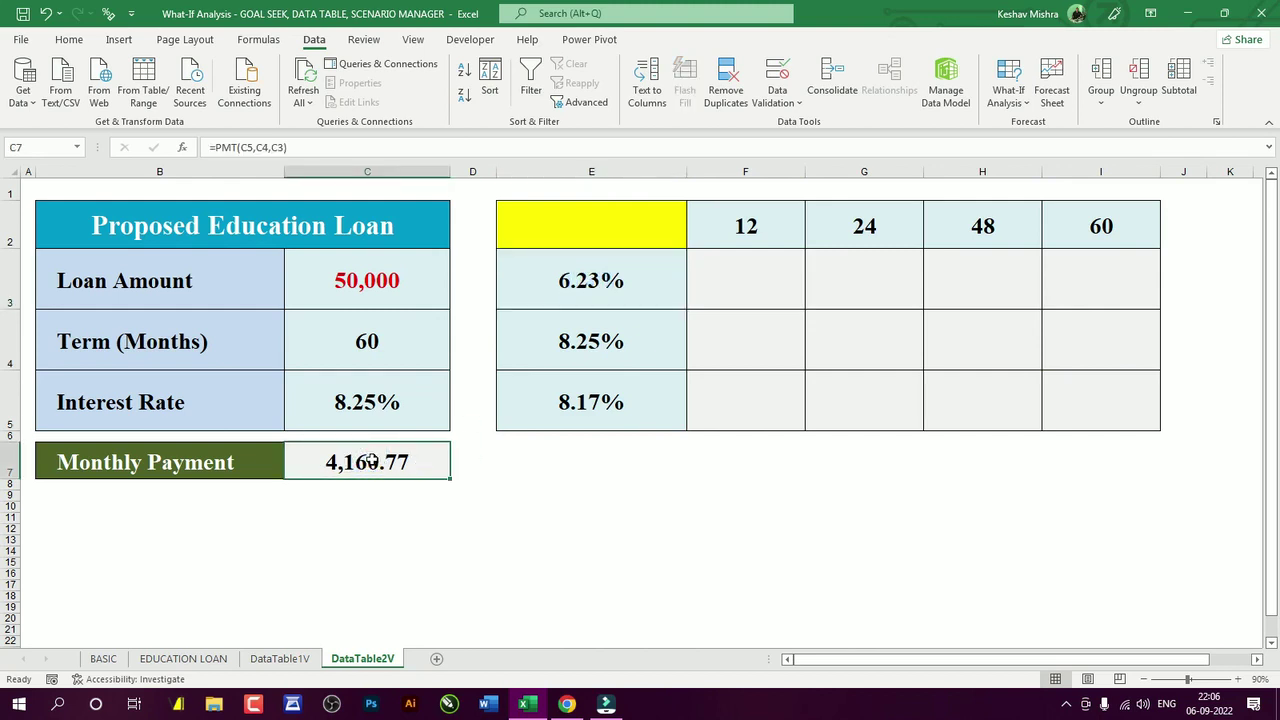
{"action": "left_click", "coordinate": [600, 222]}
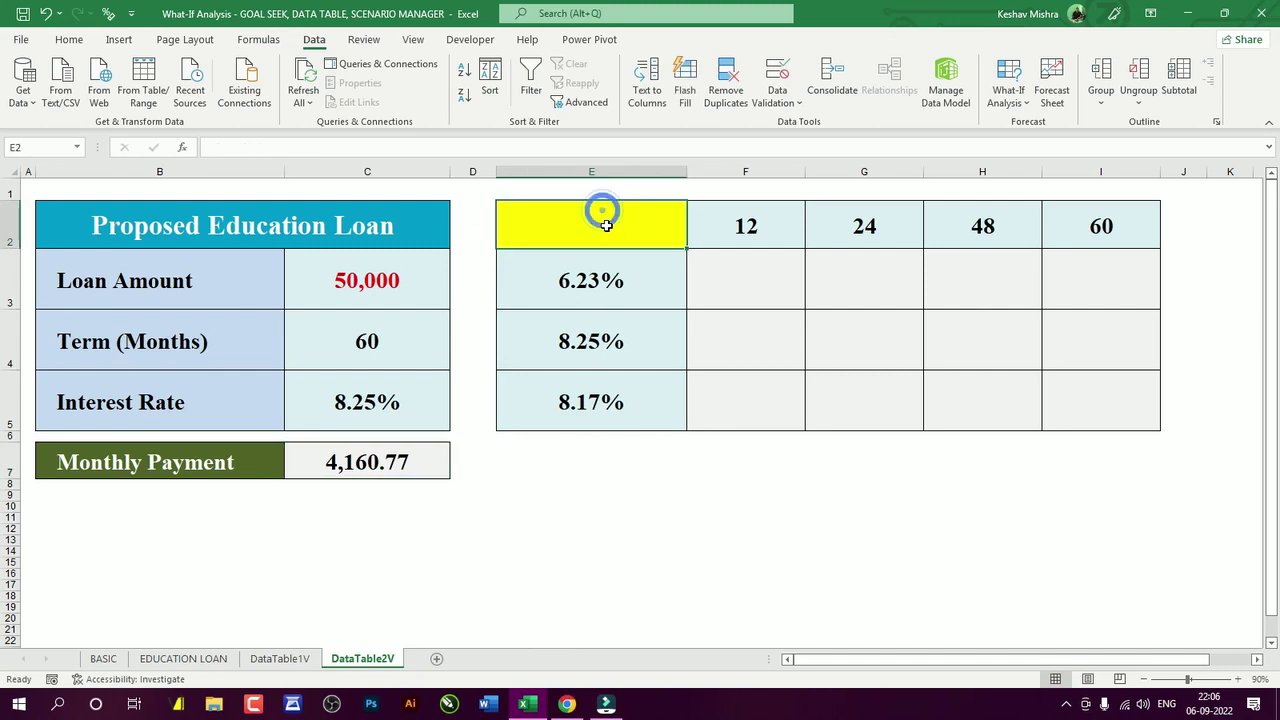
{"action": "type", "text": "="}
{"action": "left_click", "coordinate": [392, 452]}
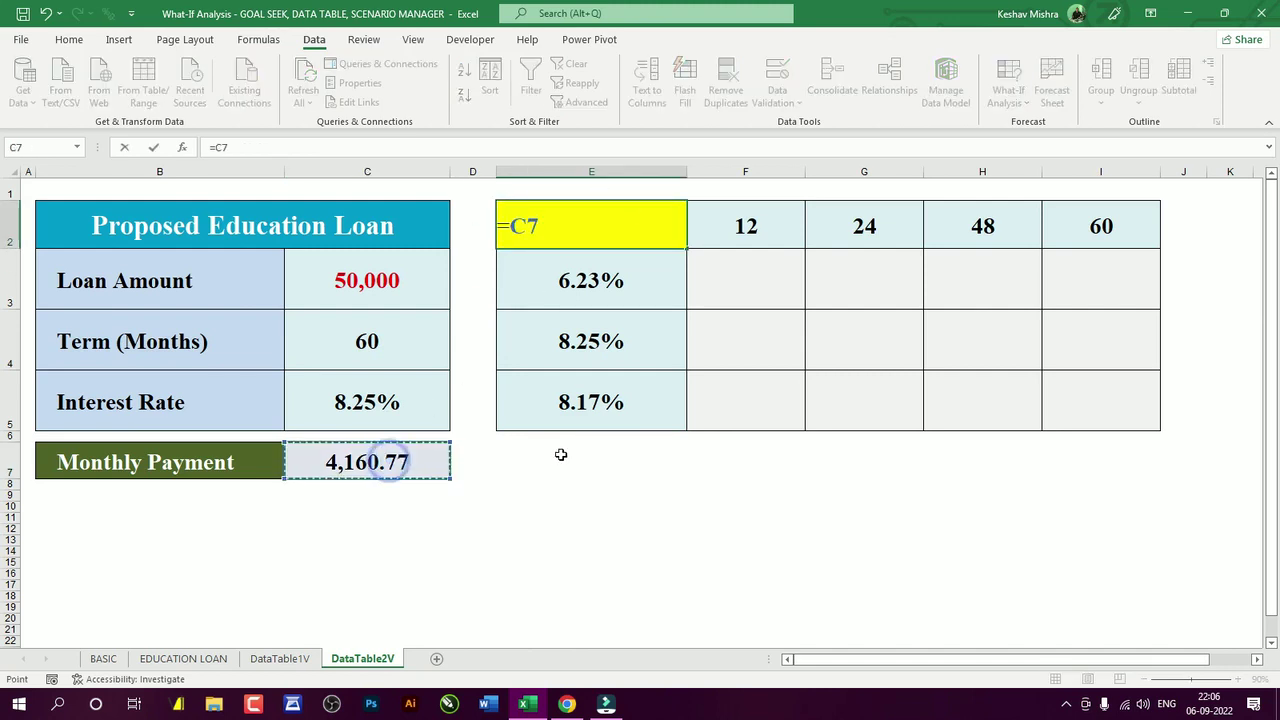
{"action": "key", "text": "Return"}
- Create a two-variable data table on E2:I5 with term cell C4 as row input and interest rate cell C5 as column input
{"action": "left_click_drag", "start_coordinate": [630, 222], "coordinate": [1057, 391]}
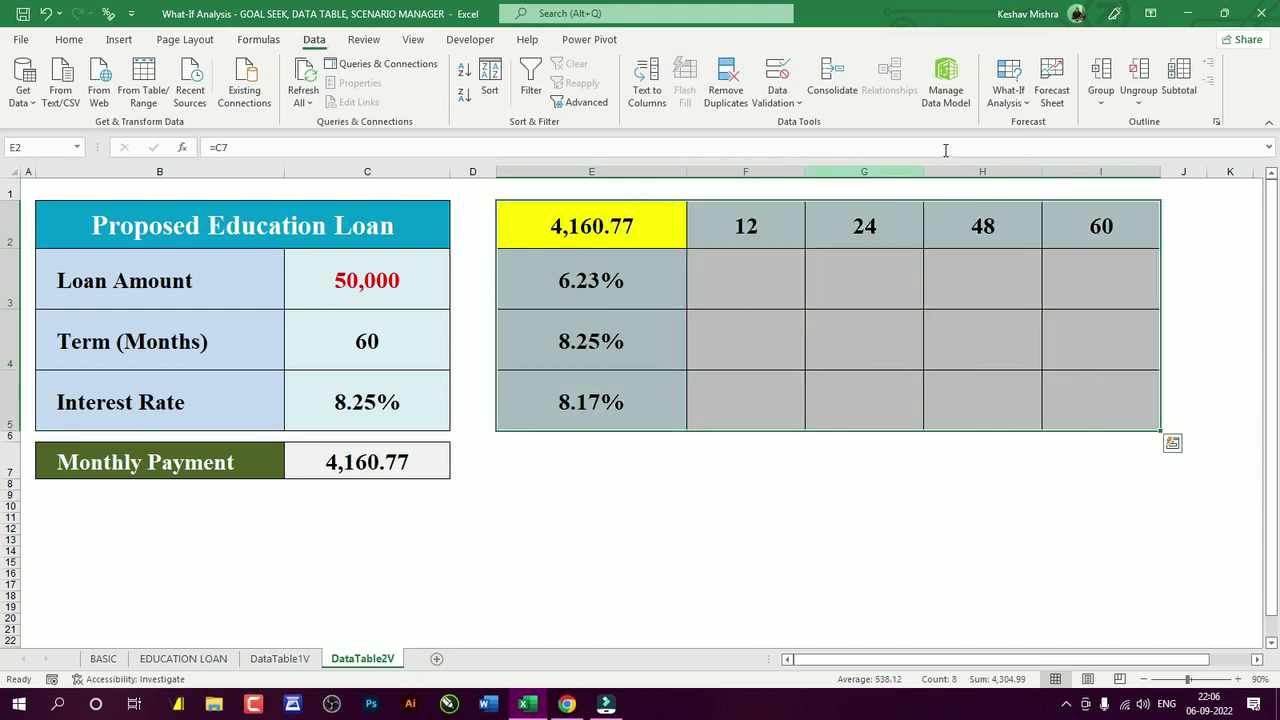
{"action": "left_click", "coordinate": [1028, 96]}
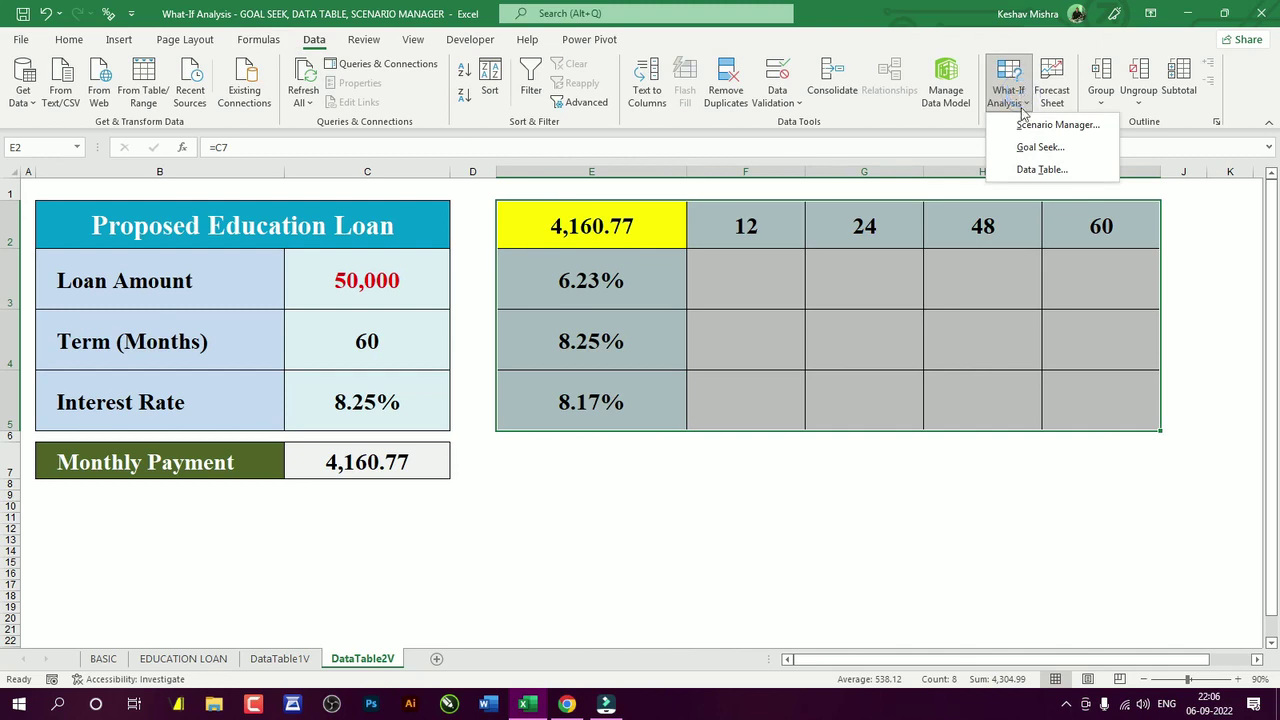
{"action": "left_click", "coordinate": [1030, 170]}
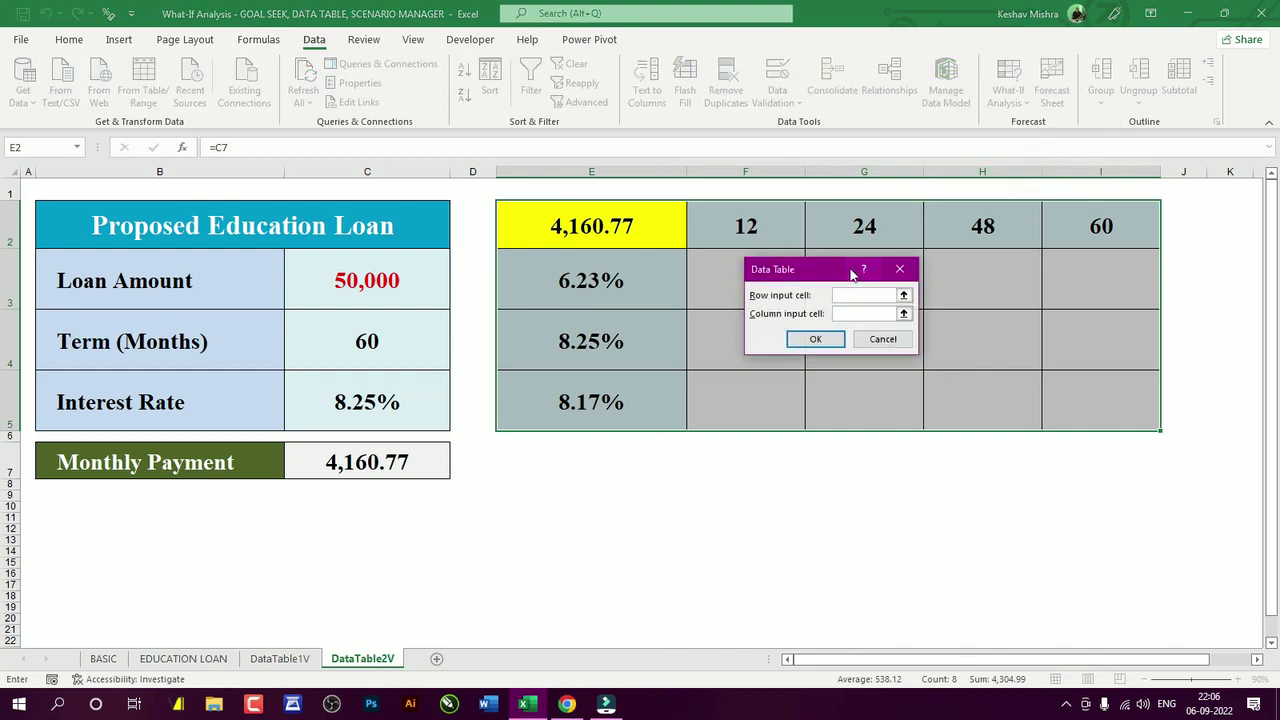
{"action": "left_click_drag", "start_coordinate": [832, 275], "coordinate": [558, 465]}
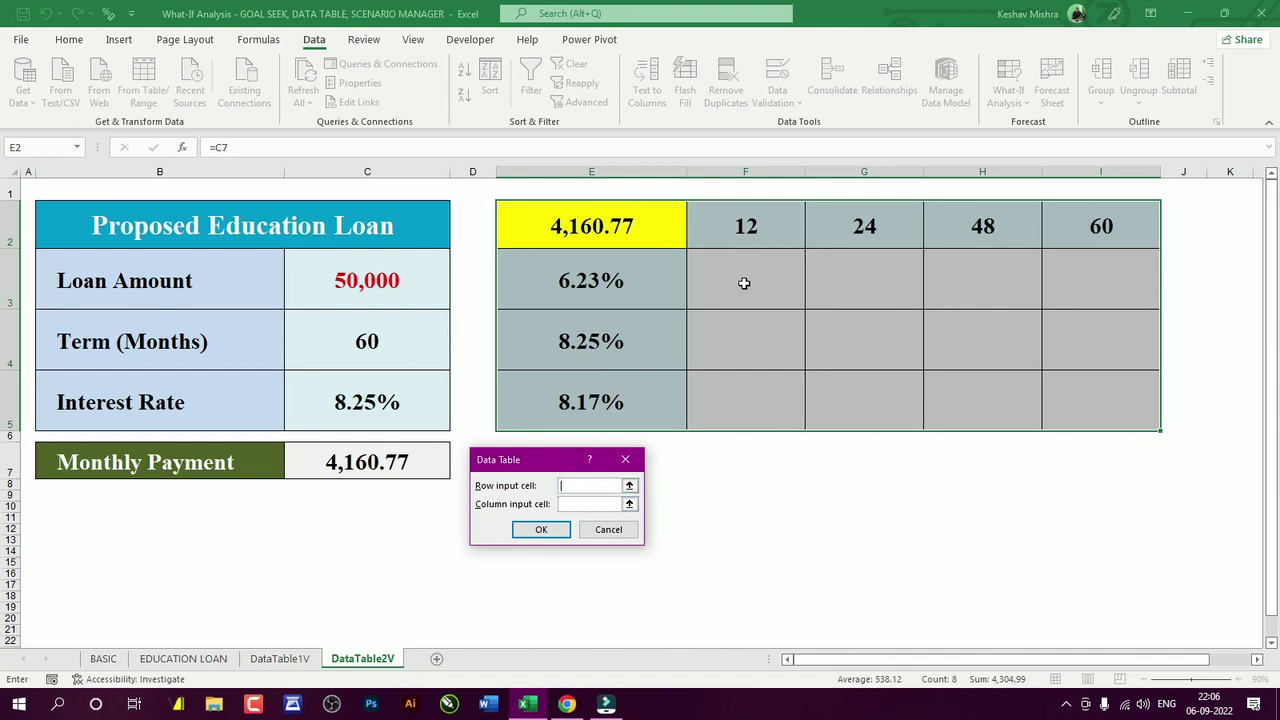
{"action": "left_click", "coordinate": [346, 347]}
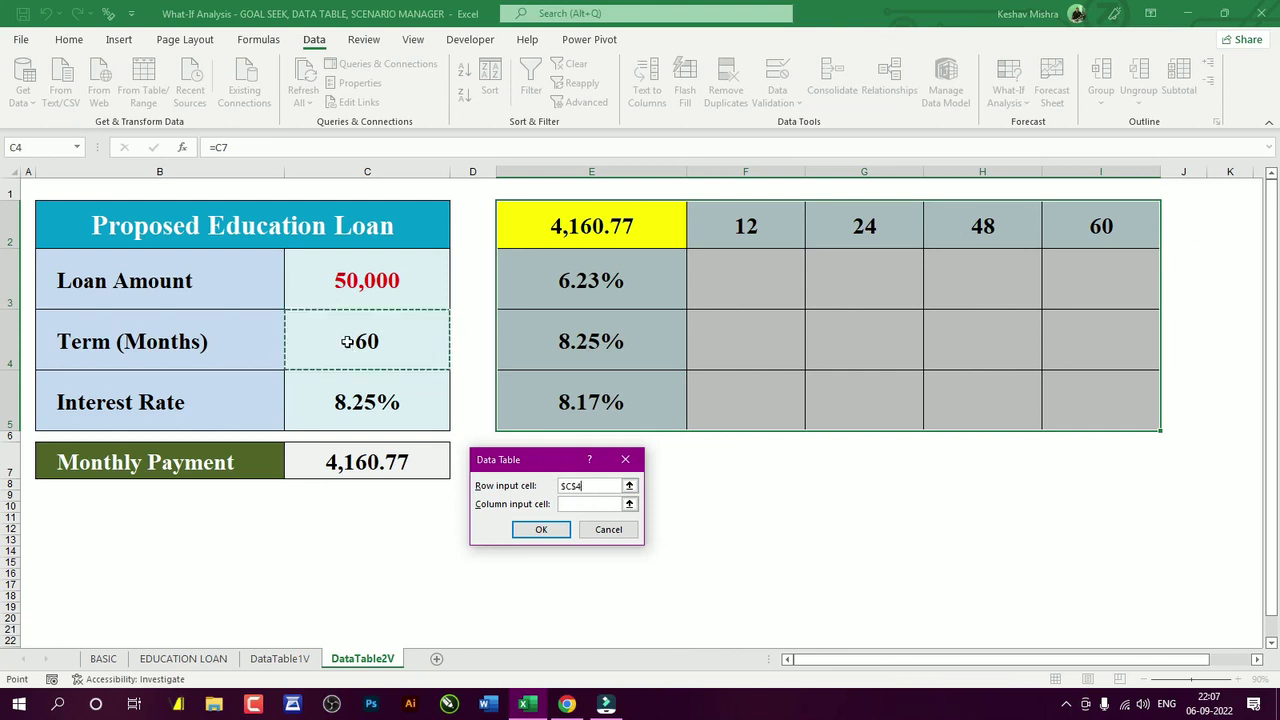
{"action": "left_click", "coordinate": [566, 504]}
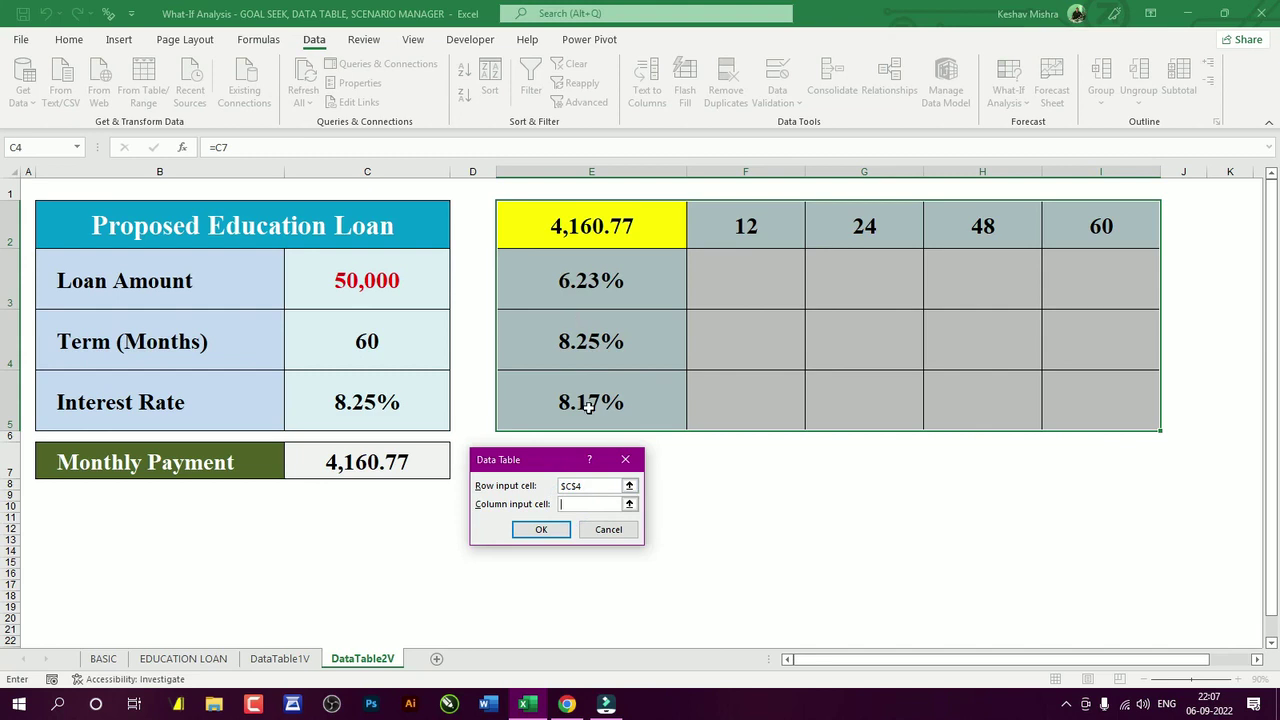
{"action": "left_click", "coordinate": [367, 398]}
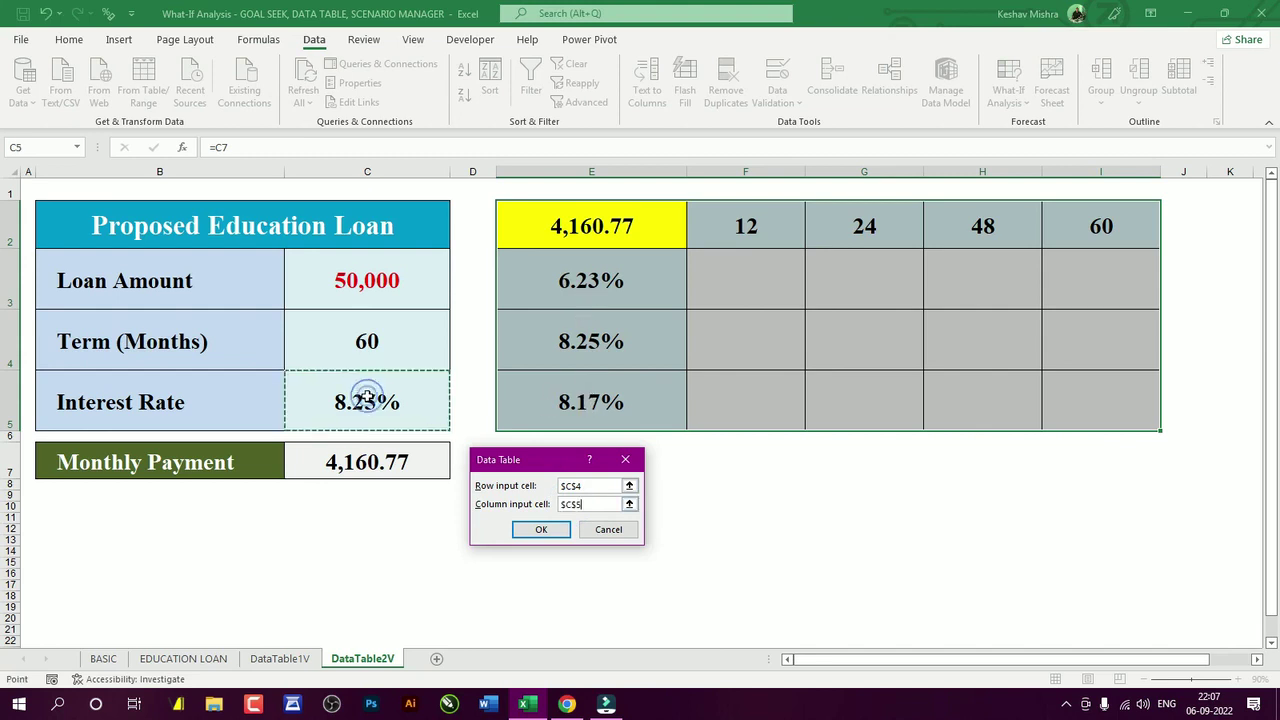
{"action": "left_click", "coordinate": [540, 530]}
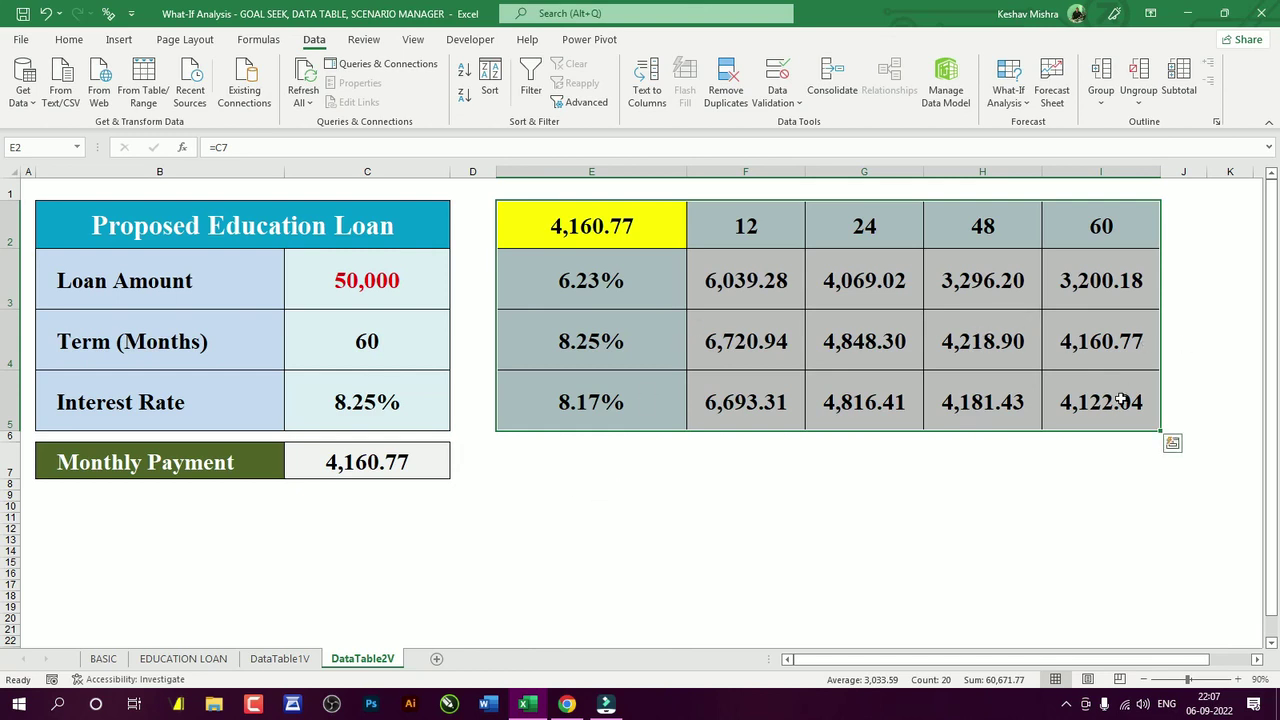
- Examine the two-variable data table's term headers, interest rates and calculated payments across F3:I5
{"action": "left_click", "coordinate": [766, 229]}
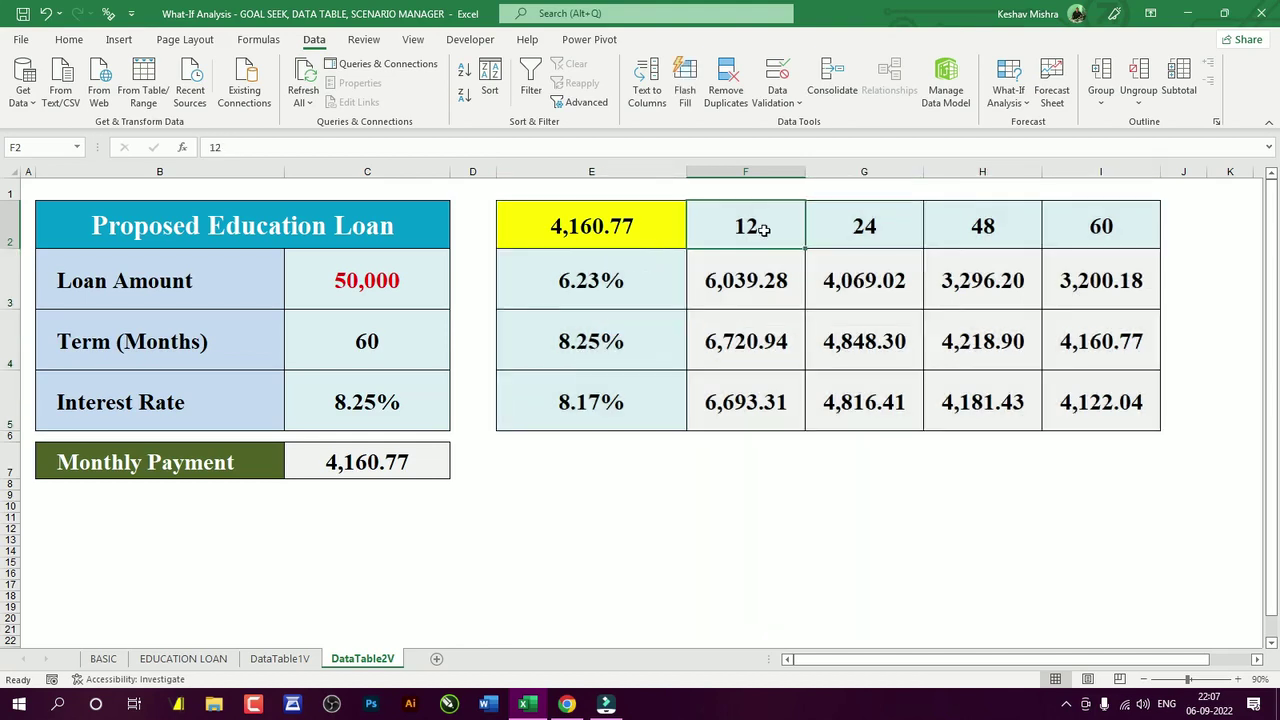
{"action": "left_click", "coordinate": [978, 227]}
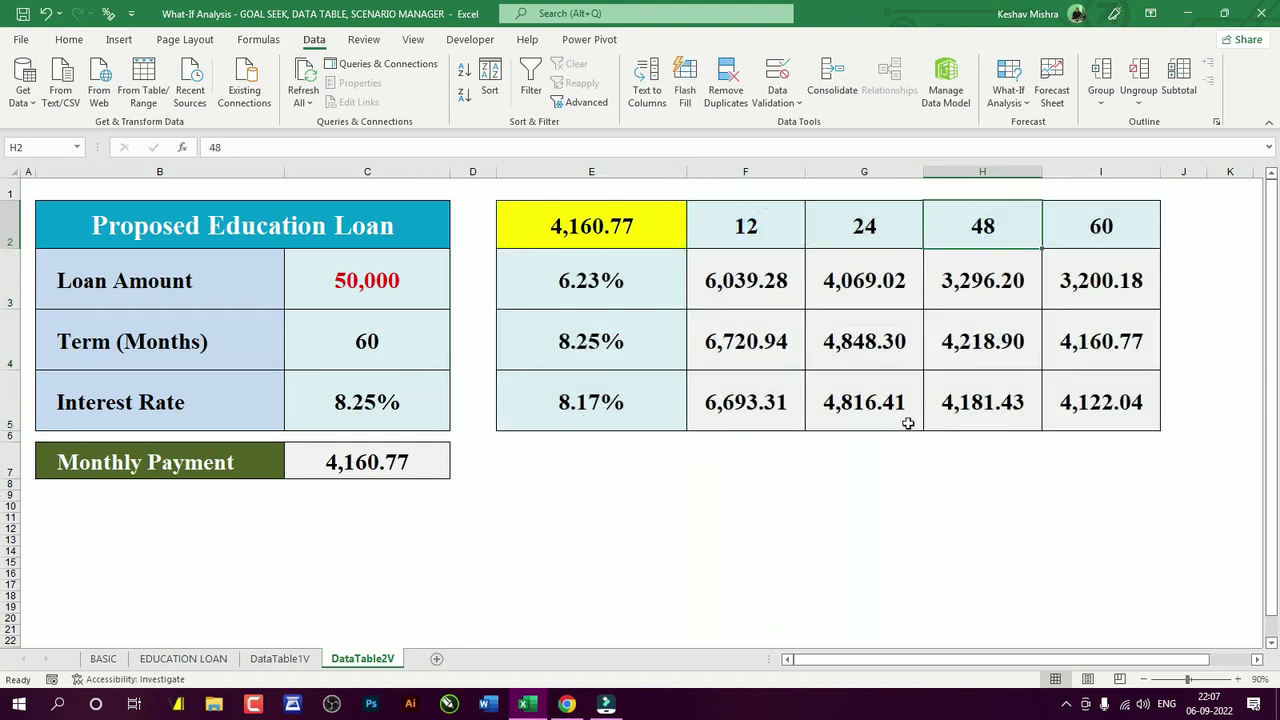
{"action": "left_click", "coordinate": [962, 397]}
{"action": "left_click", "coordinate": [1095, 345]}
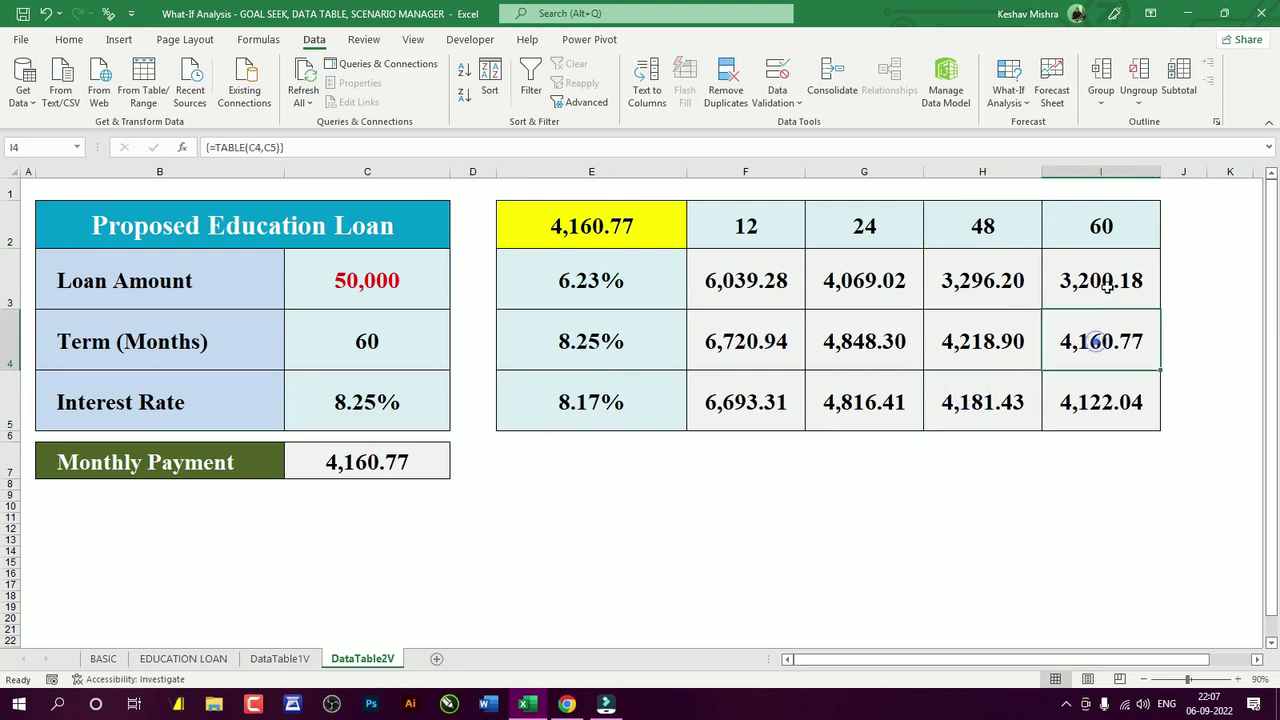
{"action": "left_click", "coordinate": [1100, 282]}
{"action": "left_click", "coordinate": [975, 280]}
{"action": "left_click", "coordinate": [850, 280]}
{"action": "left_click", "coordinate": [669, 284]}
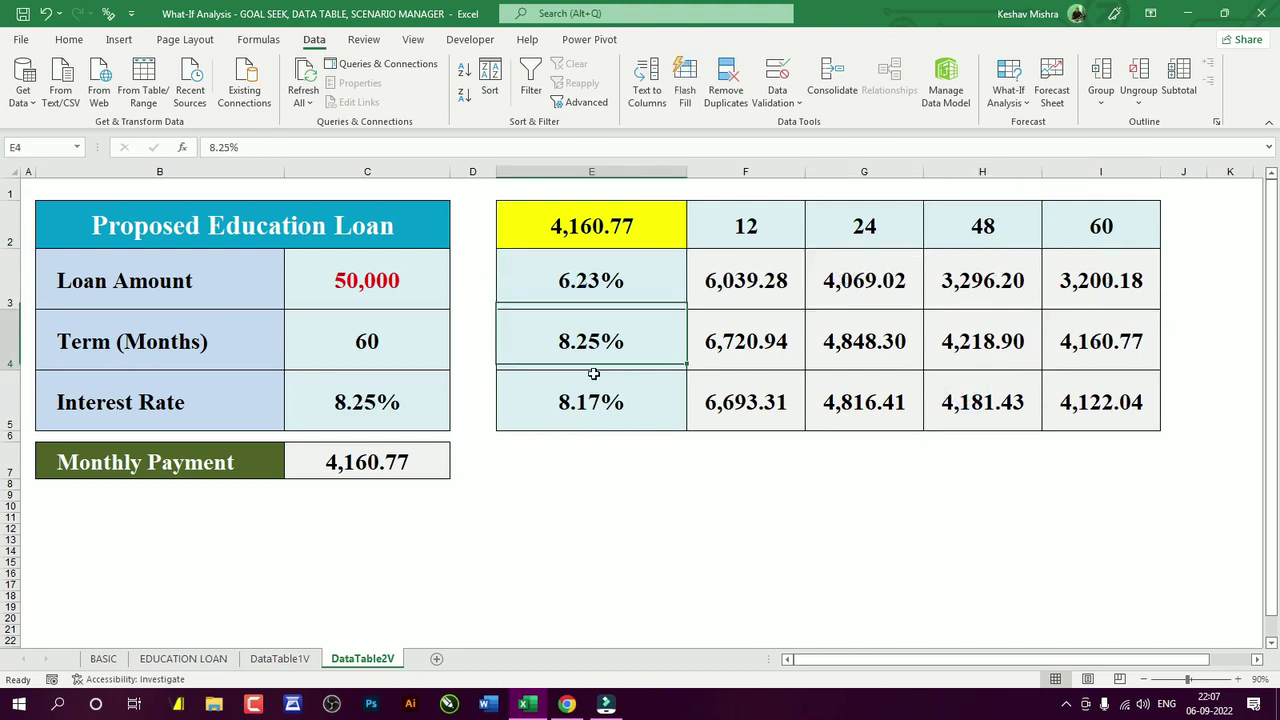
{"action": "left_click", "coordinate": [736, 348]}
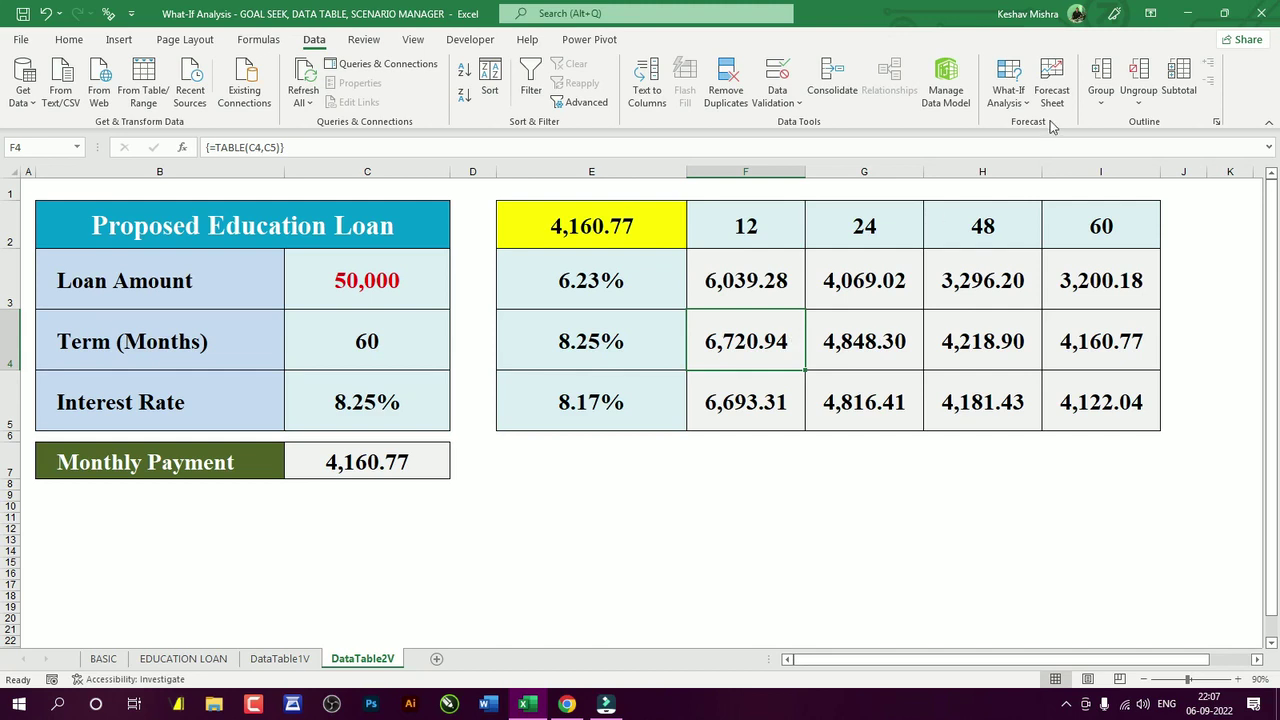
- Switch to the EDUCATION LOAN worksheet
{"action": "left_click", "coordinate": [1018, 106]}
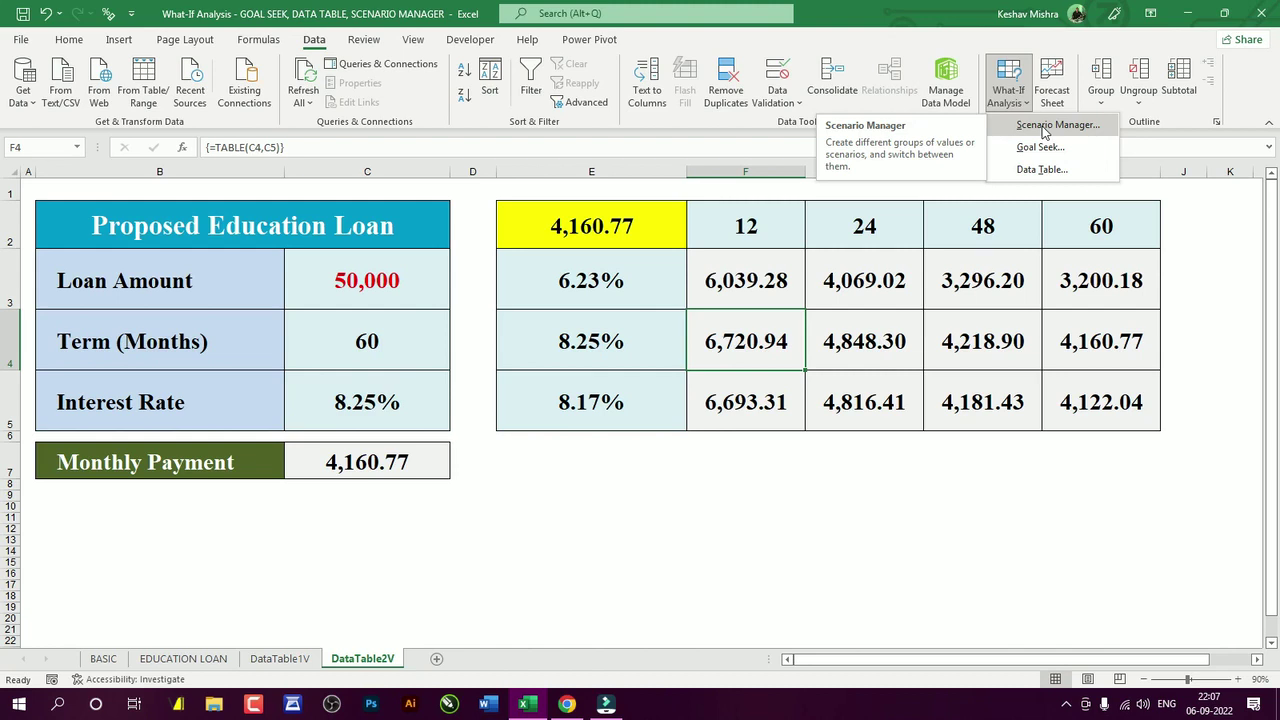
{"action": "left_click", "coordinate": [110, 658]}
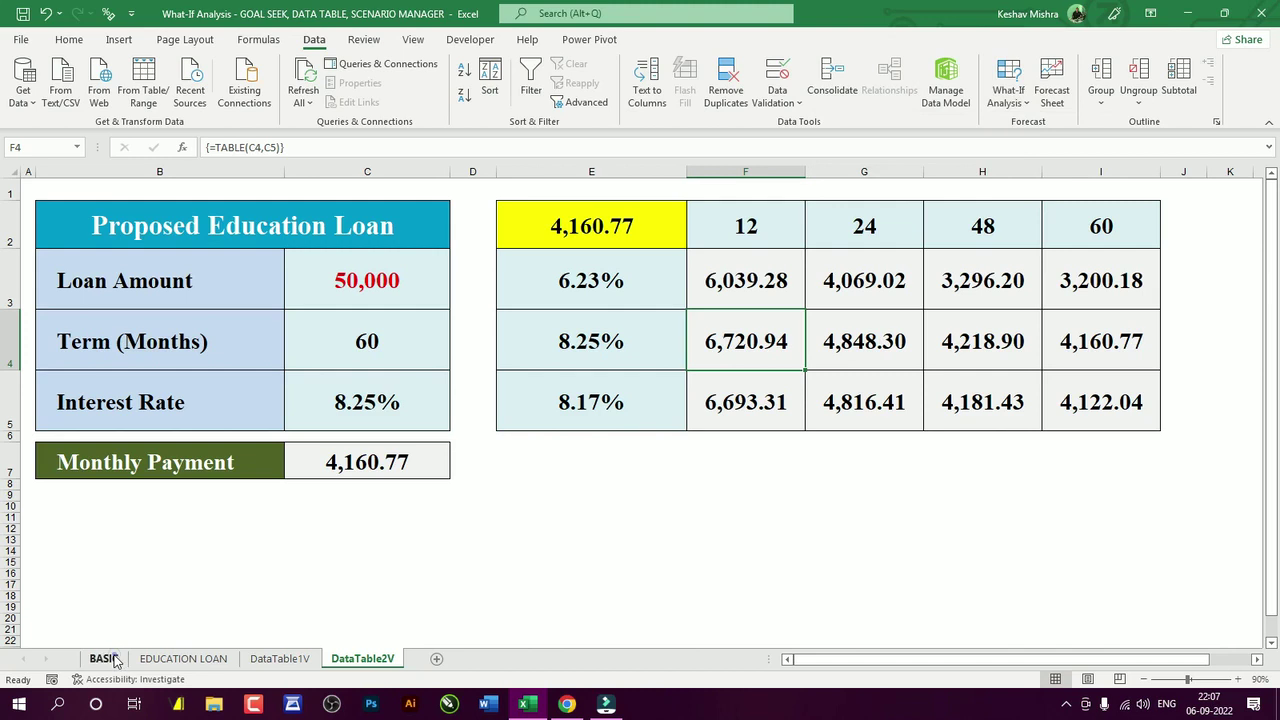
{"action": "left_click", "coordinate": [106, 658]}
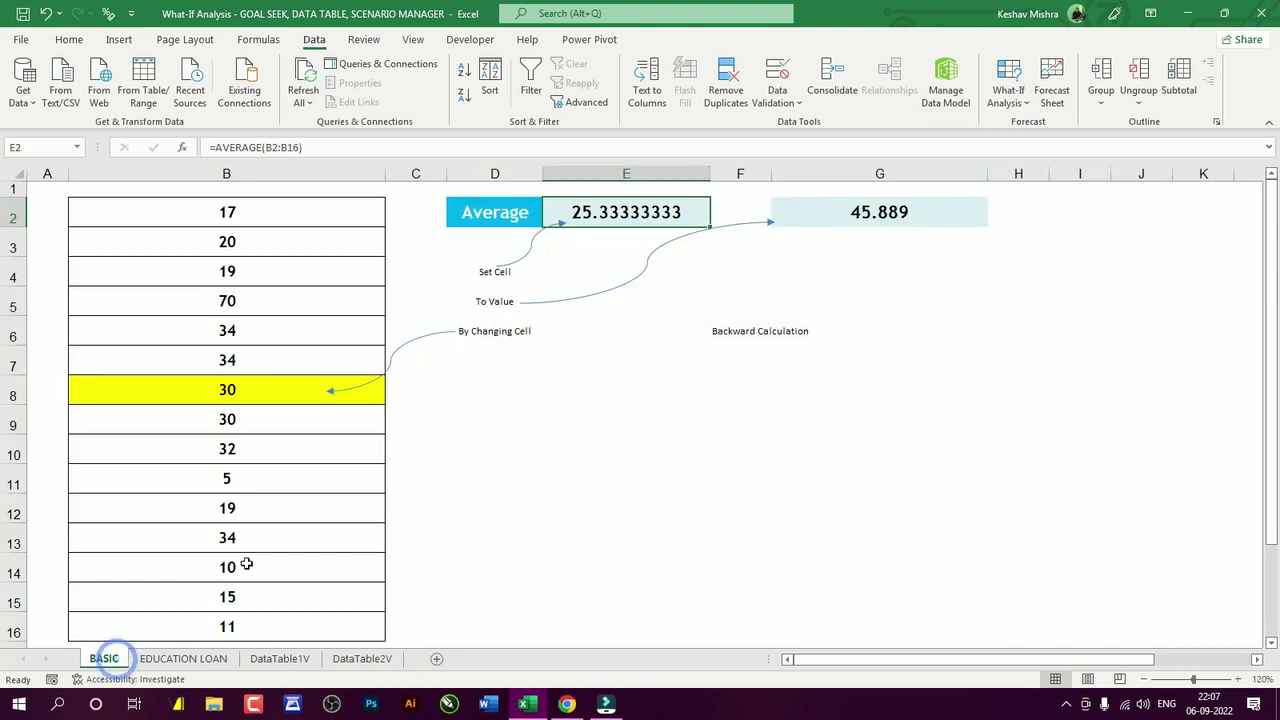
{"action": "left_click", "coordinate": [181, 658]}
{"action": "left_click", "coordinate": [363, 578]}
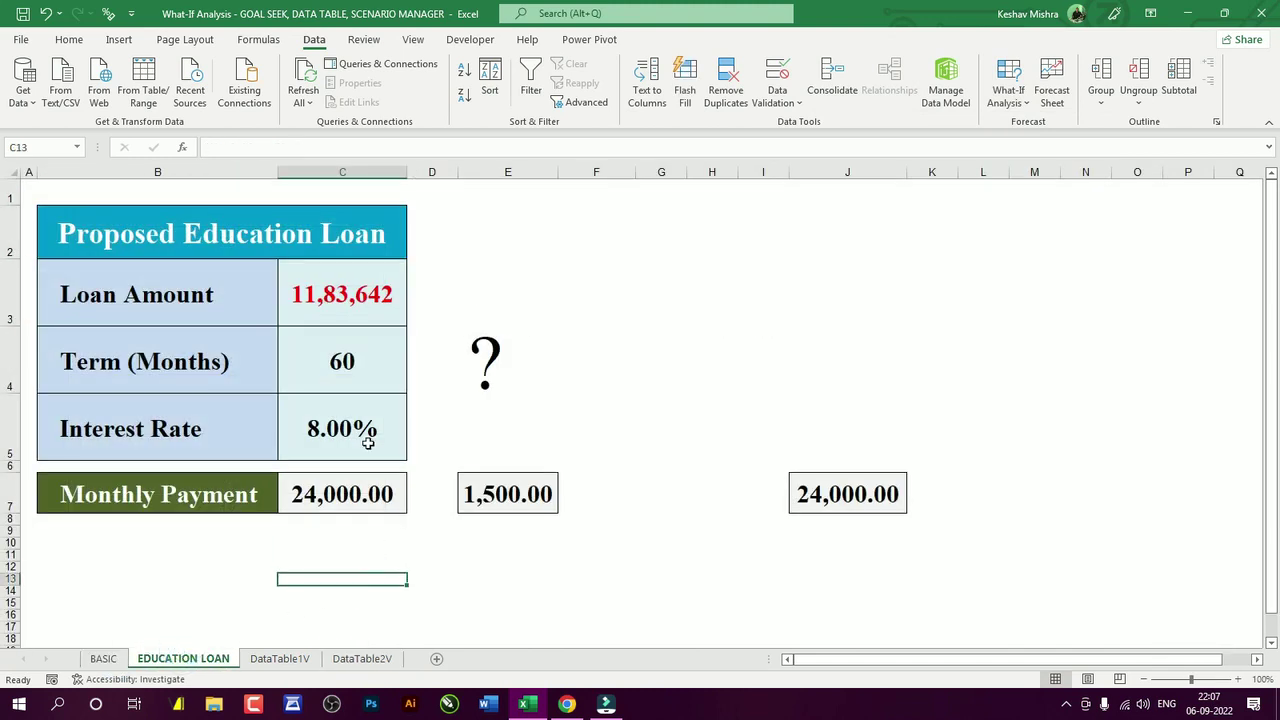
- Run Goal Seek to bring the monthly payment in C7 to 1500 by changing the loan amount in C3, and keep the solution
{"action": "left_click", "coordinate": [376, 490]}
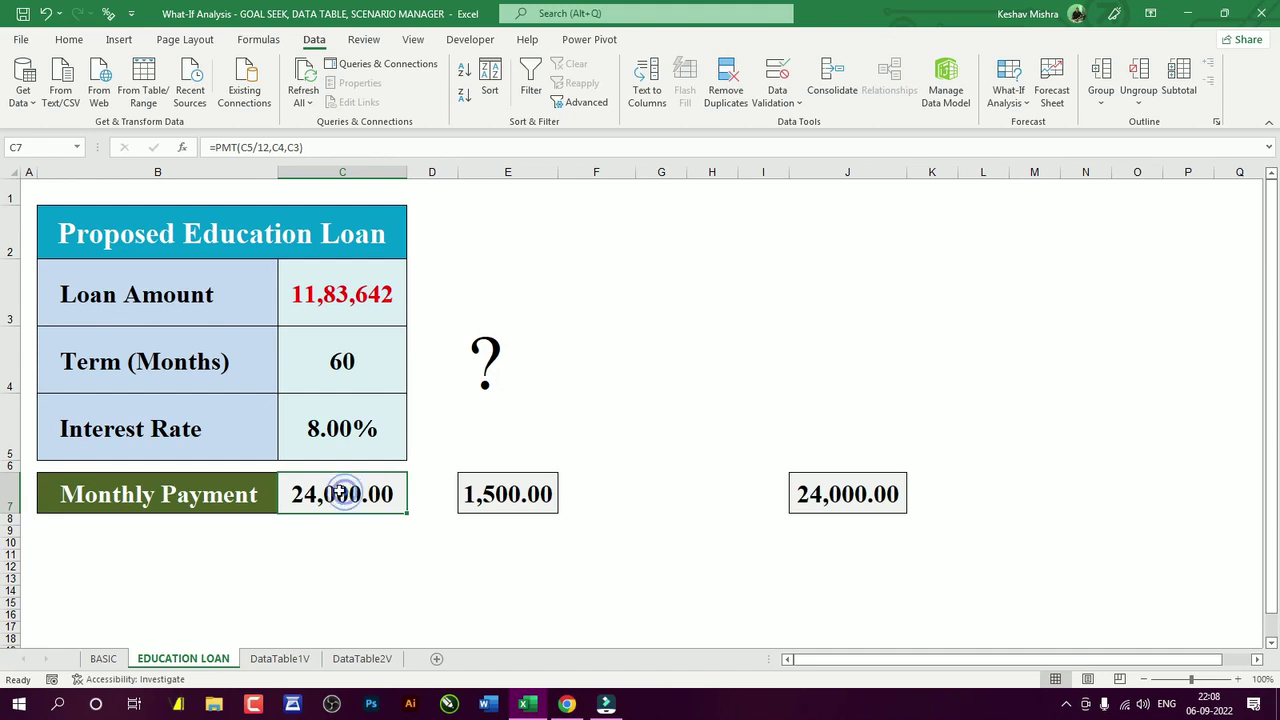
{"action": "left_click", "coordinate": [990, 105]}
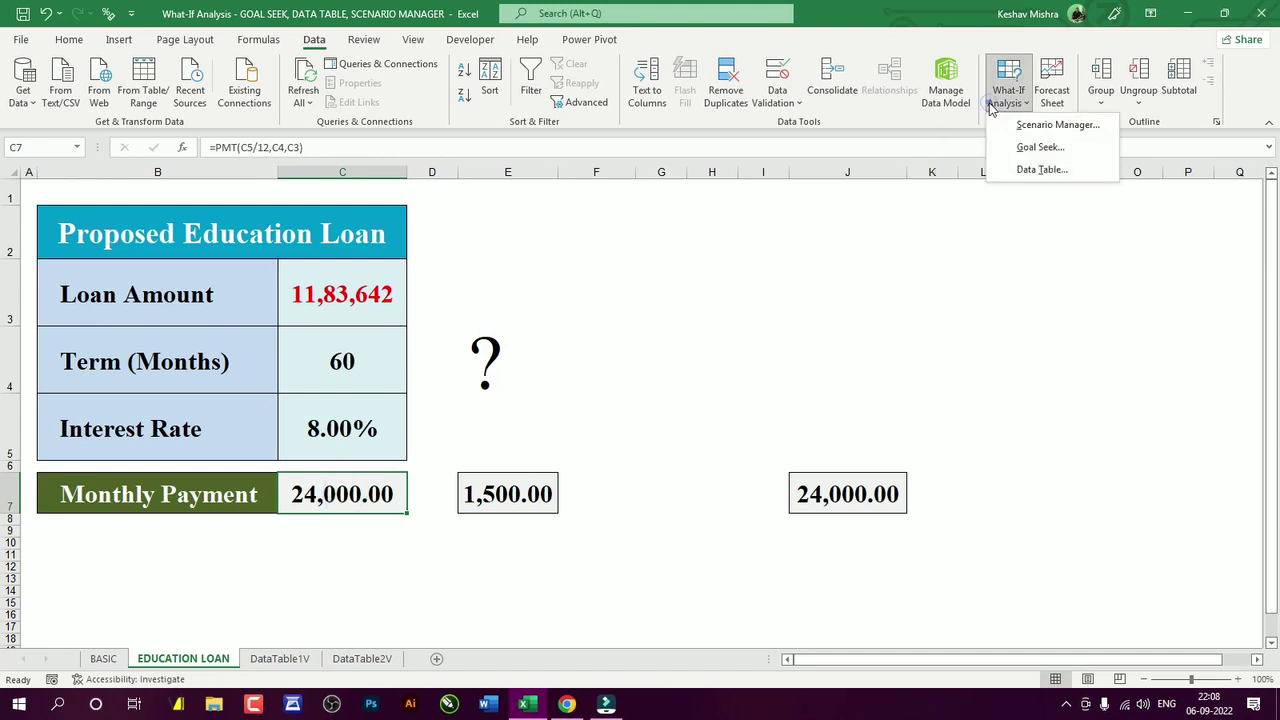
{"action": "left_click", "coordinate": [1036, 150]}
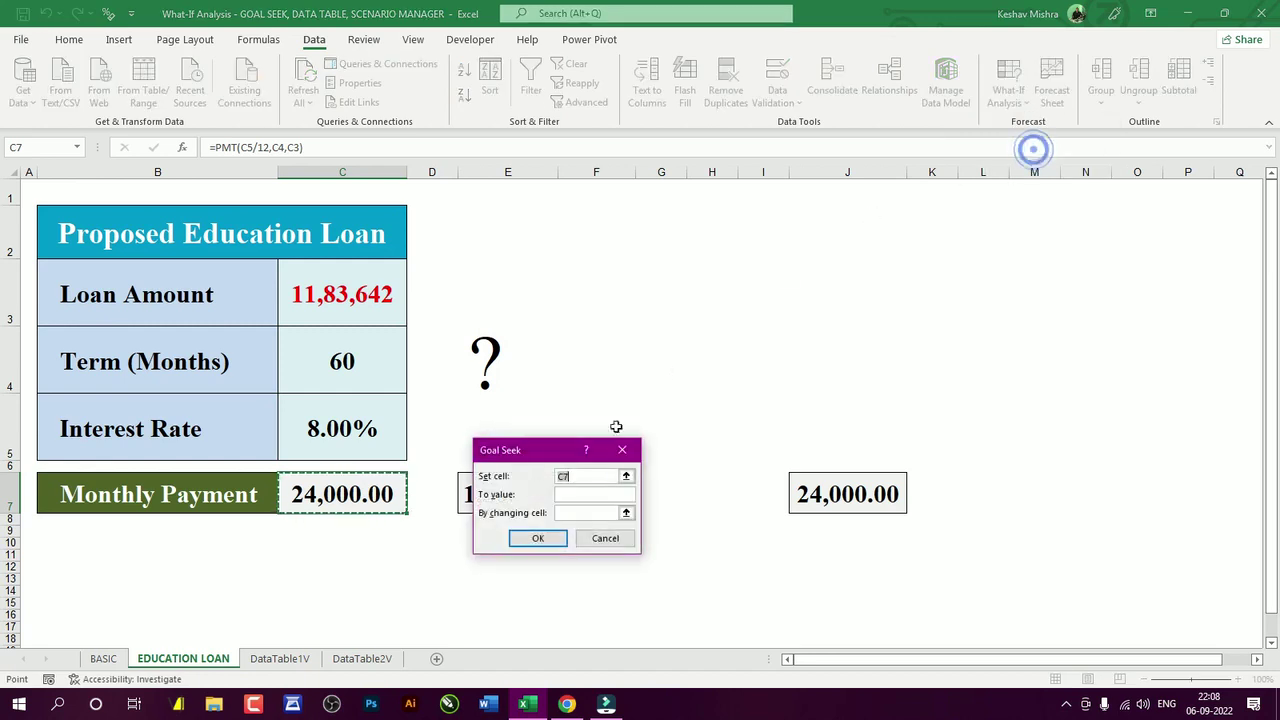
{"action": "left_click", "coordinate": [343, 500]}
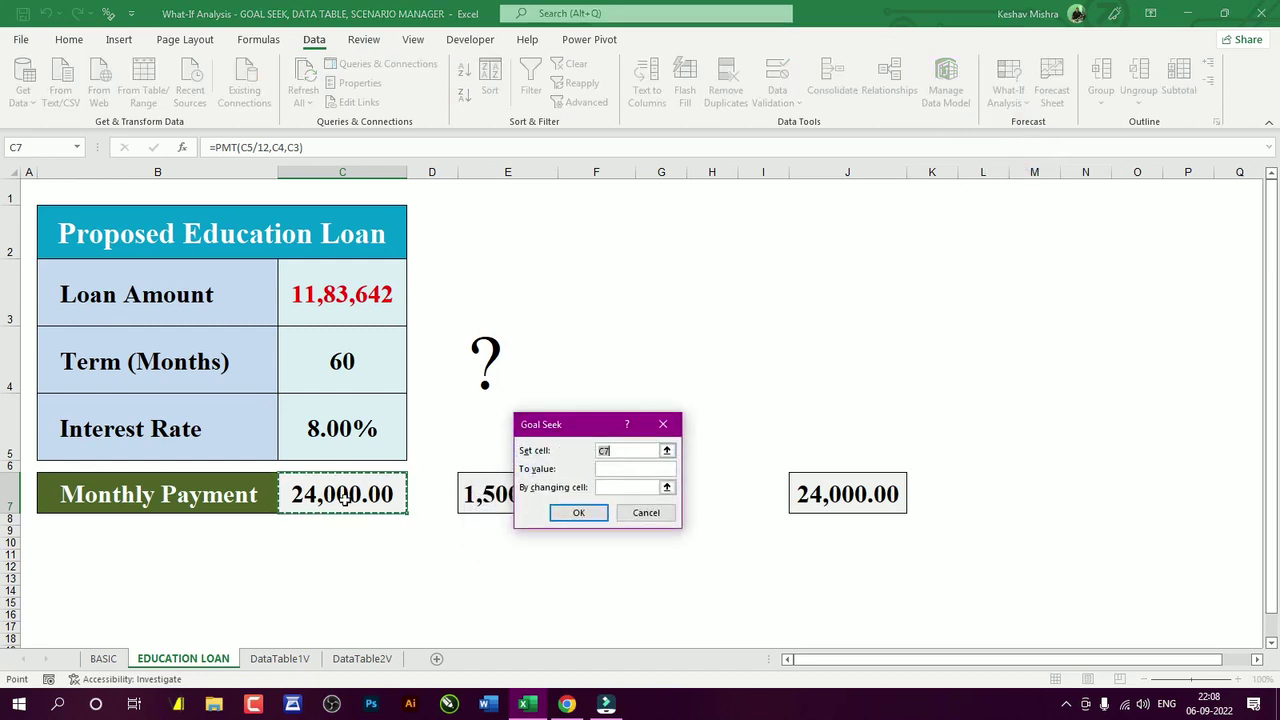
{"action": "left_click", "coordinate": [614, 471]}
{"action": "type", "text": "1500"}
{"action": "left_click", "coordinate": [606, 488]}
{"action": "left_click", "coordinate": [345, 296]}
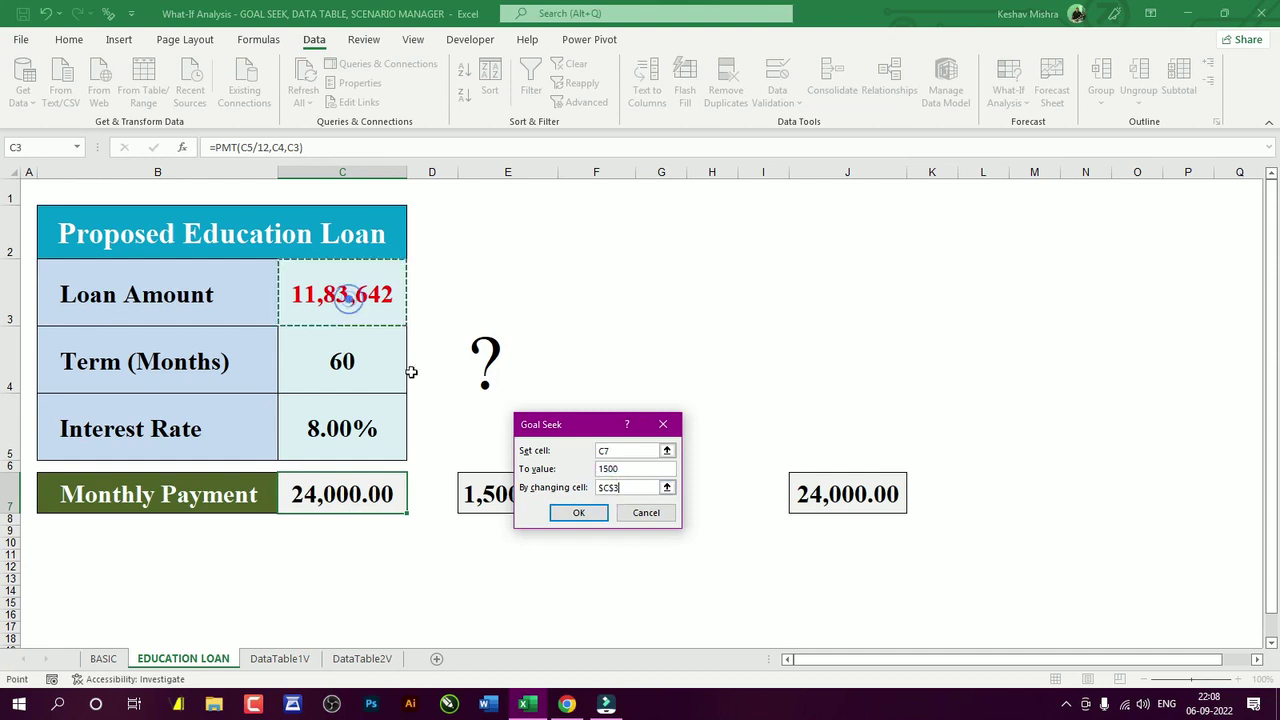
{"action": "left_click", "coordinate": [579, 513]}
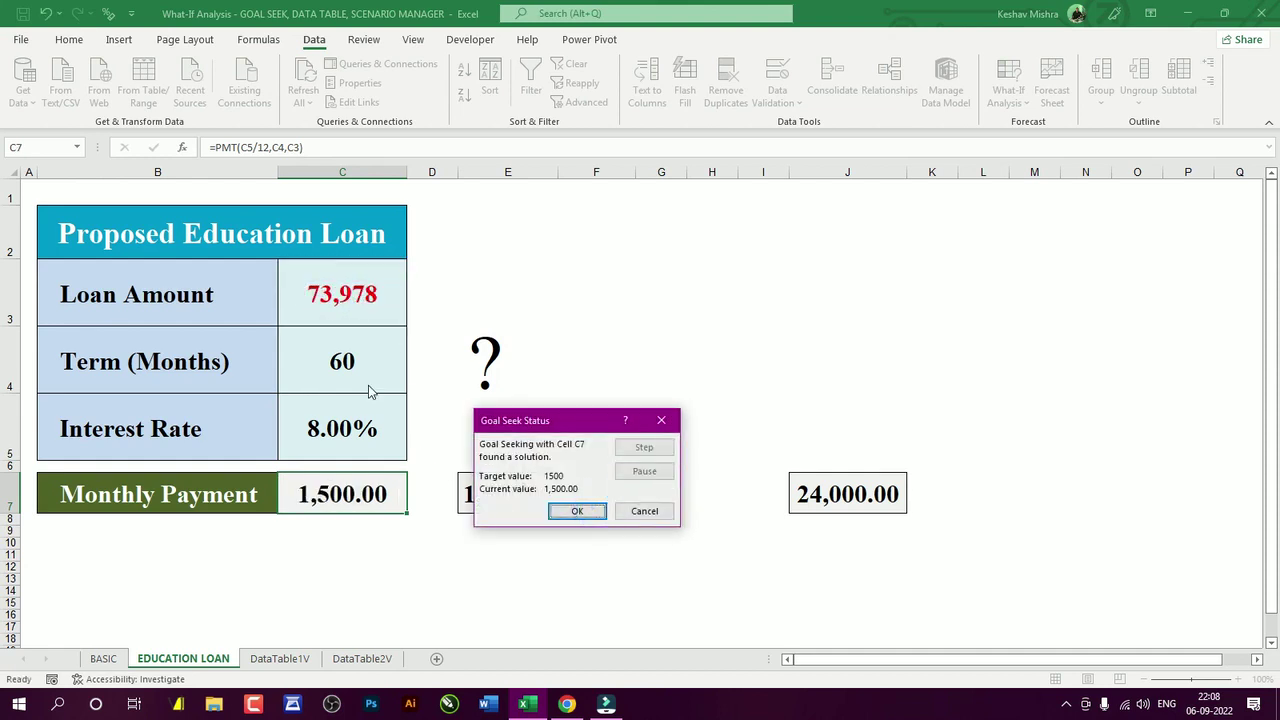
{"action": "left_click", "coordinate": [590, 511]}
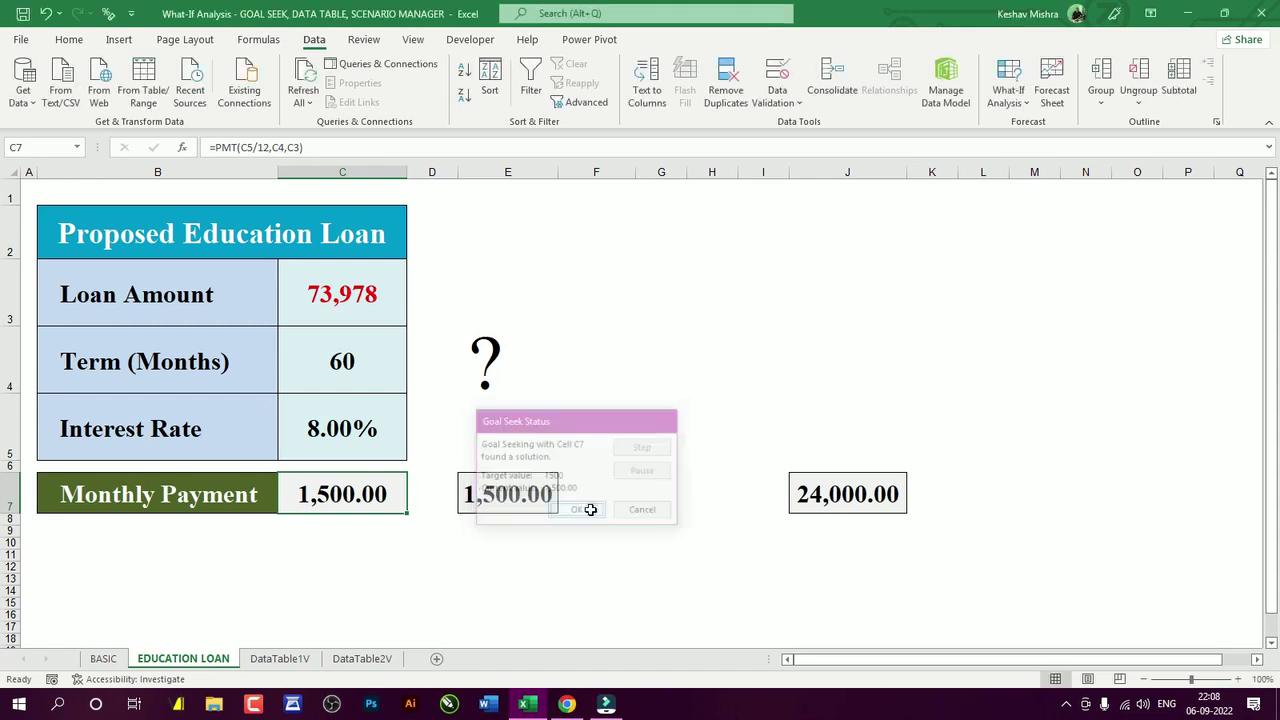
- Set the loan amount in C3 to -50000
{"action": "left_click", "coordinate": [370, 300]}
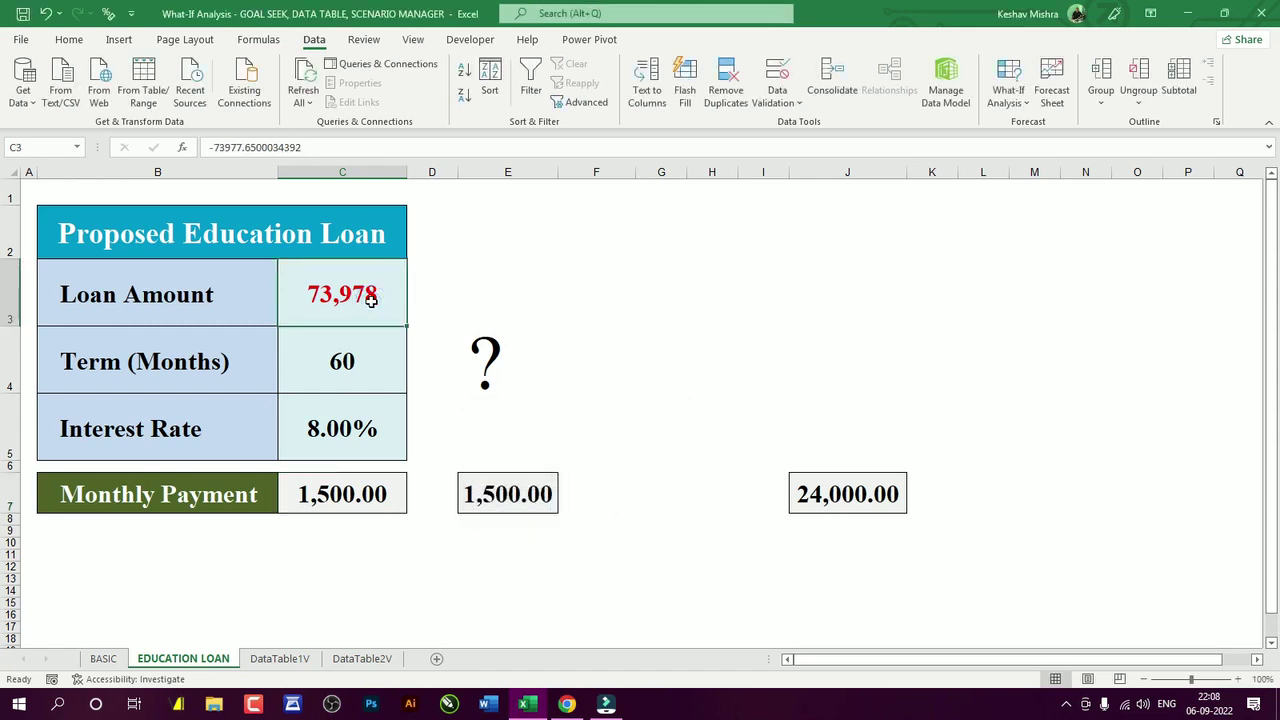
{"action": "type", "text": "50000"}
{"action": "key", "text": "Return"}
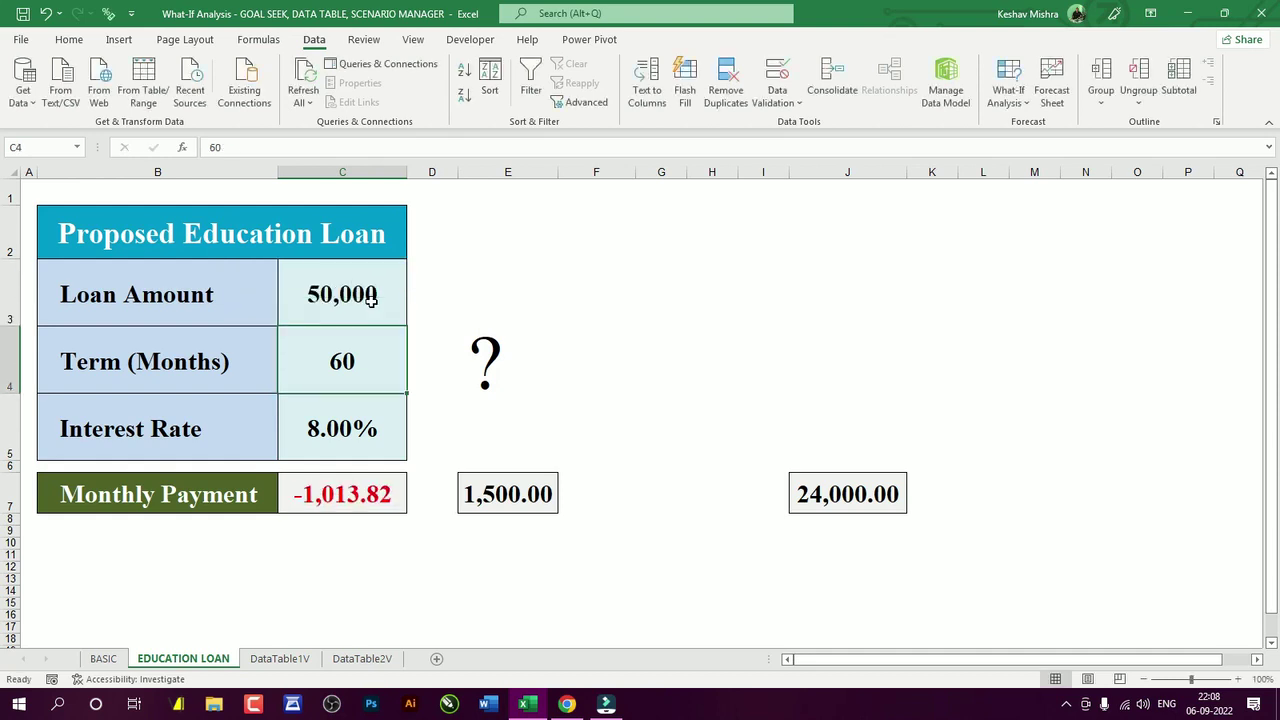
{"action": "double_click", "coordinate": [337, 308]}
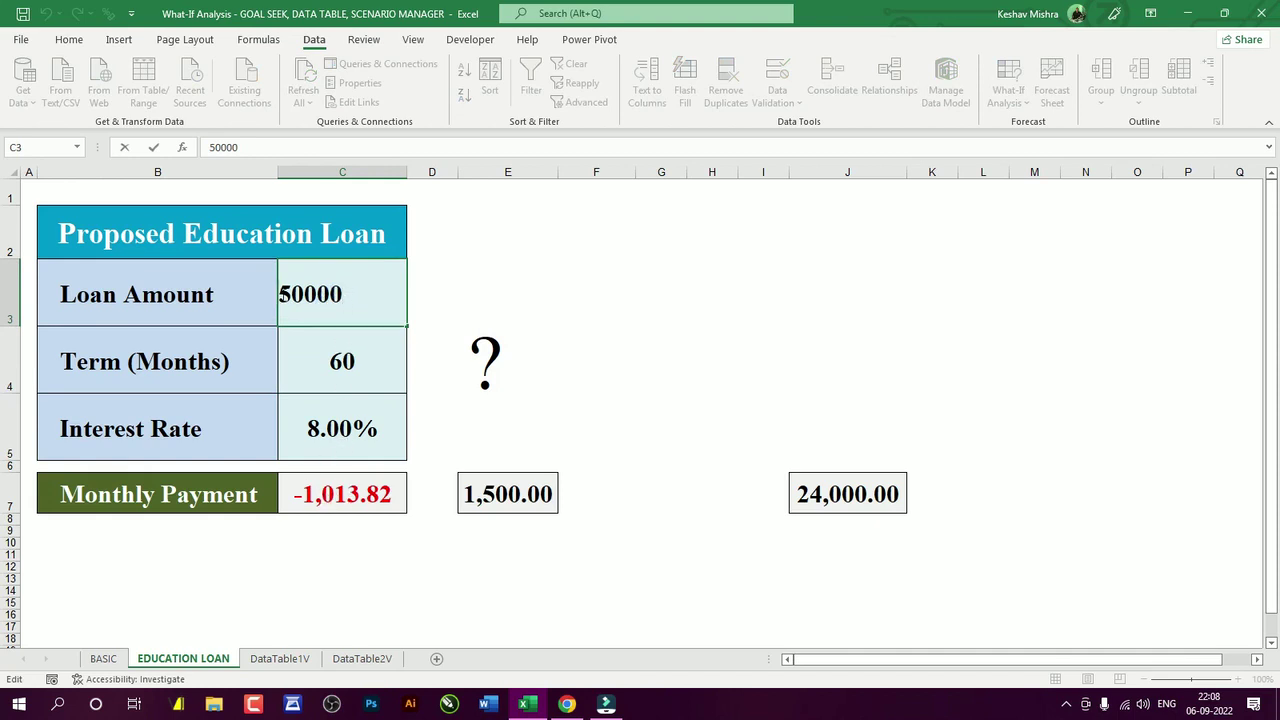
{"action": "type", "text": "-"}
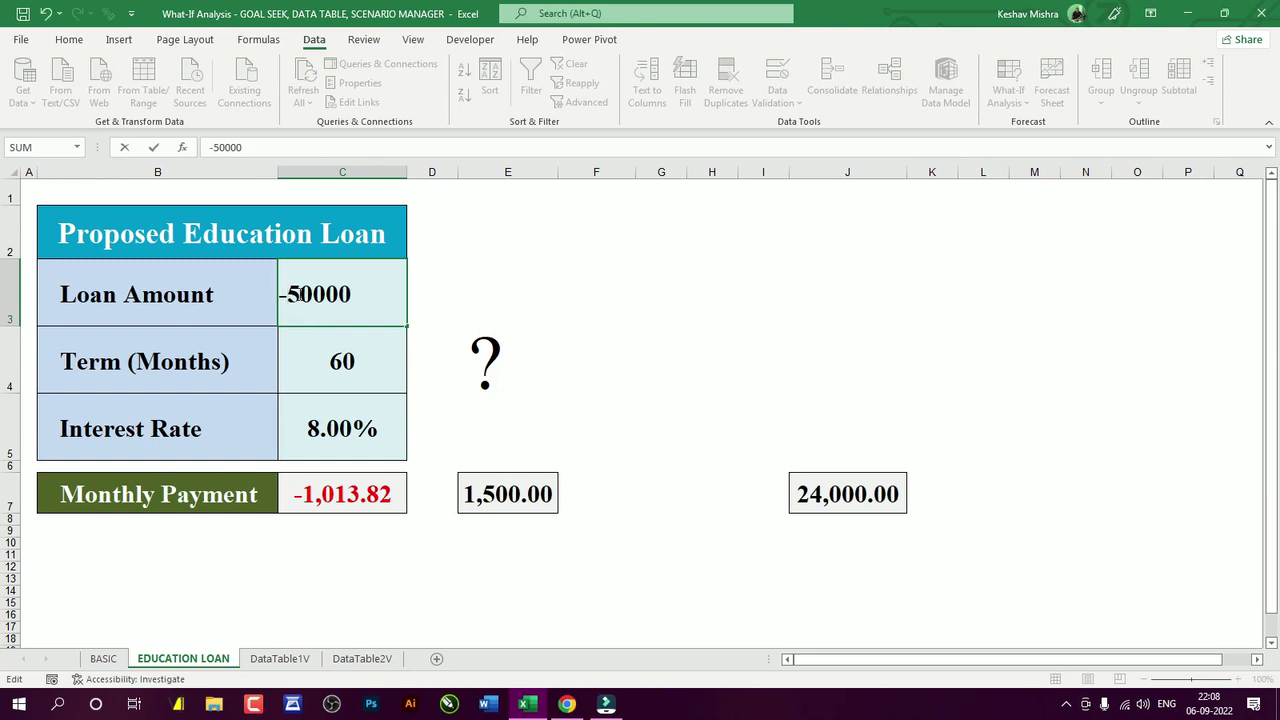
{"action": "key", "text": "Return"}
{"action": "left_click", "coordinate": [338, 292]}
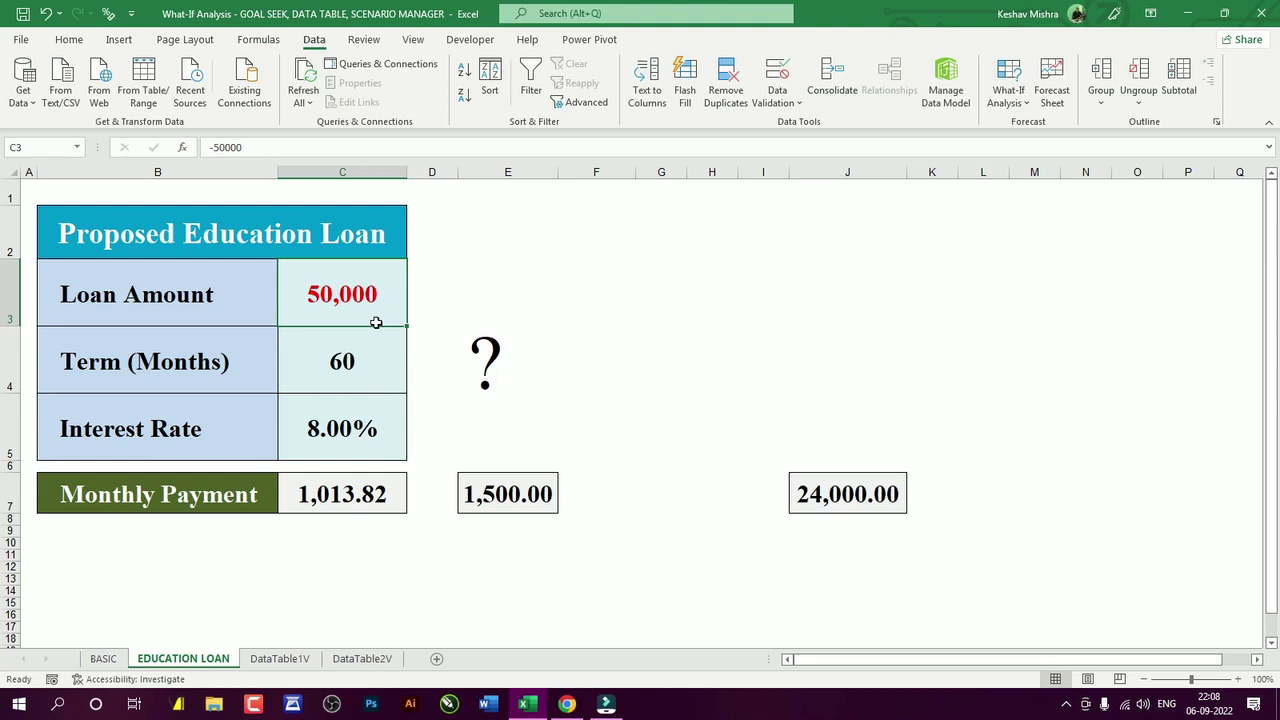
- Start a new scenario in Scenario Manager named ICICI Bank, with C3:C5 as the changing cells
{"action": "left_click_drag", "start_coordinate": [324, 316], "coordinate": [333, 423]}
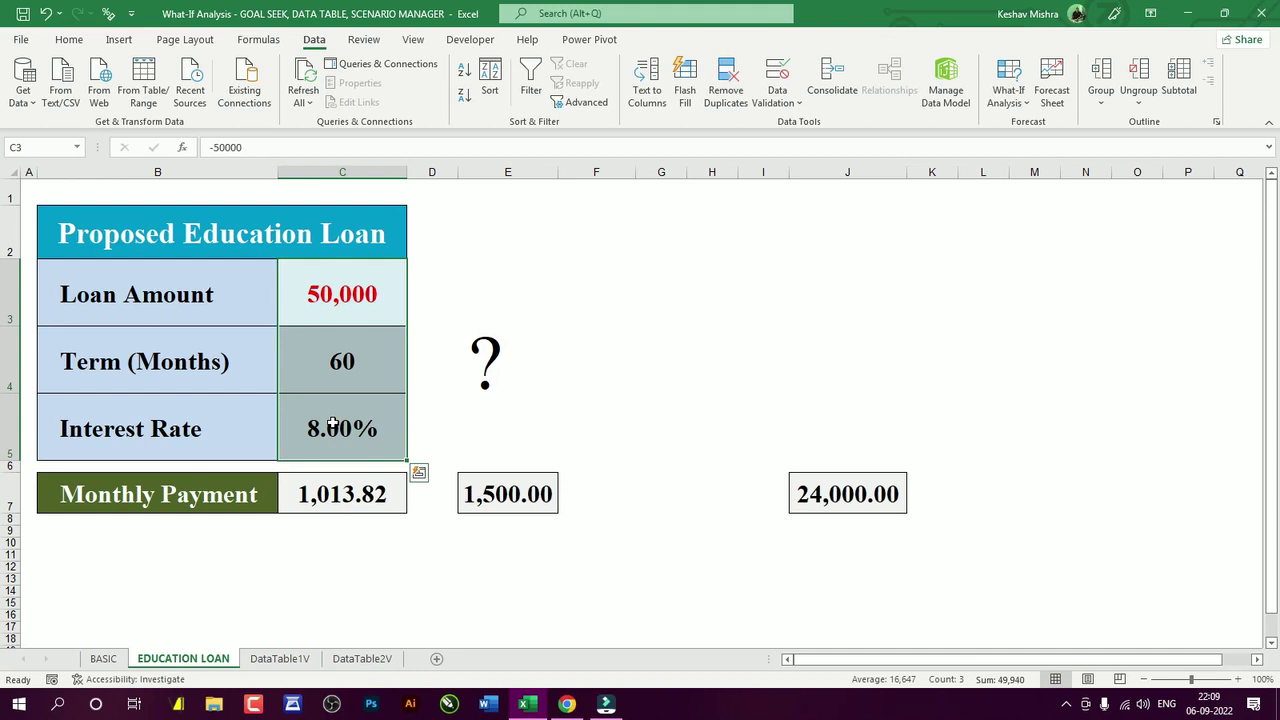
{"action": "left_click", "coordinate": [349, 354]}
{"action": "left_click_drag", "start_coordinate": [355, 293], "coordinate": [363, 400]}
{"action": "left_click", "coordinate": [1020, 104]}
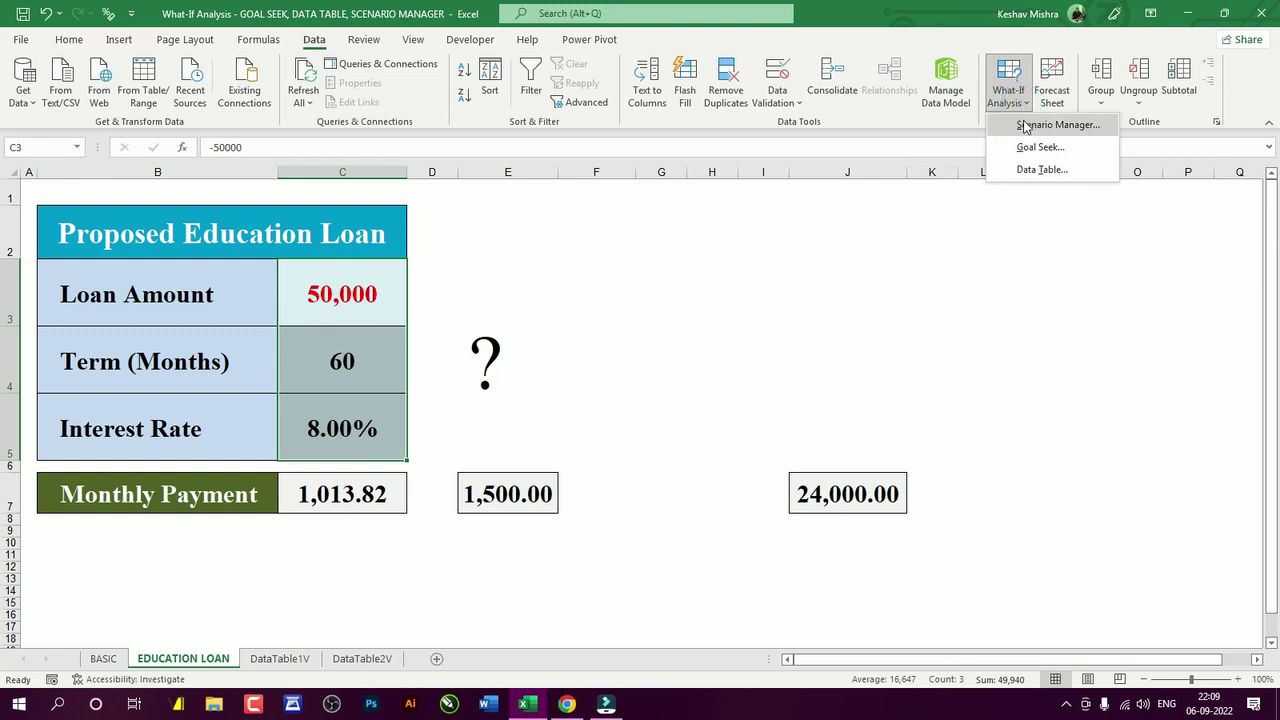
{"action": "left_click", "coordinate": [1034, 126]}
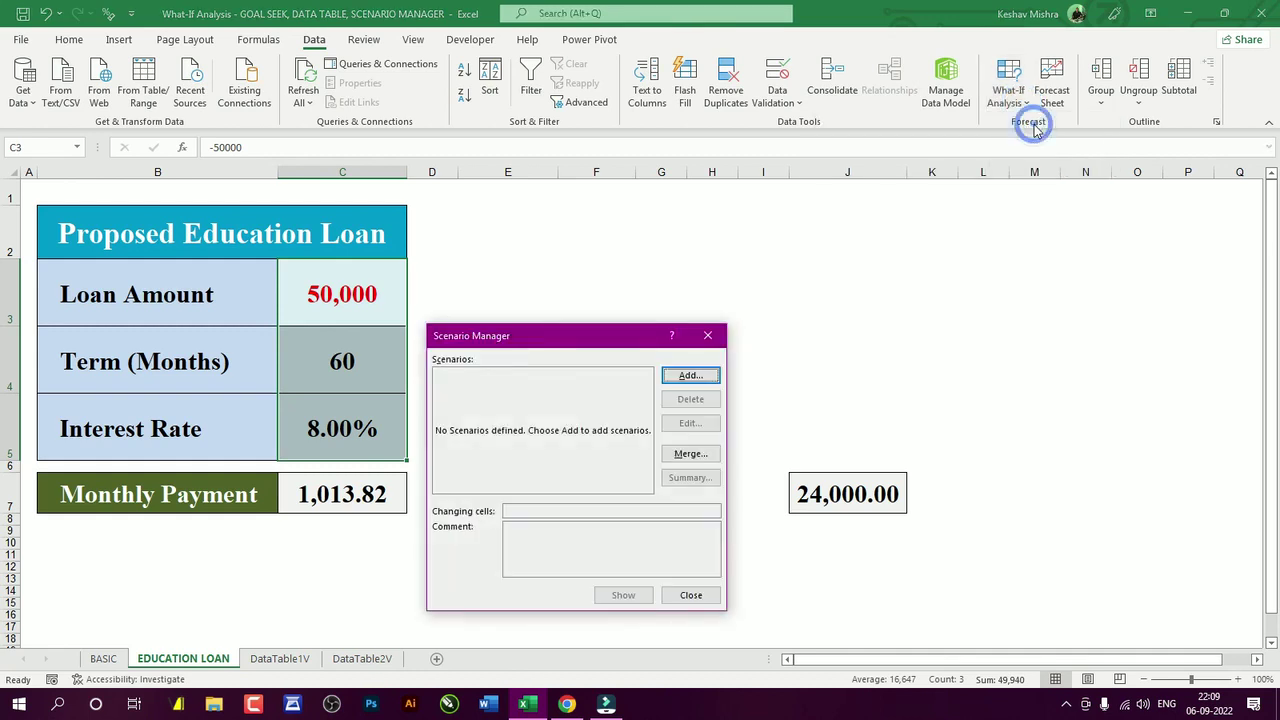
{"action": "left_click", "coordinate": [688, 378]}
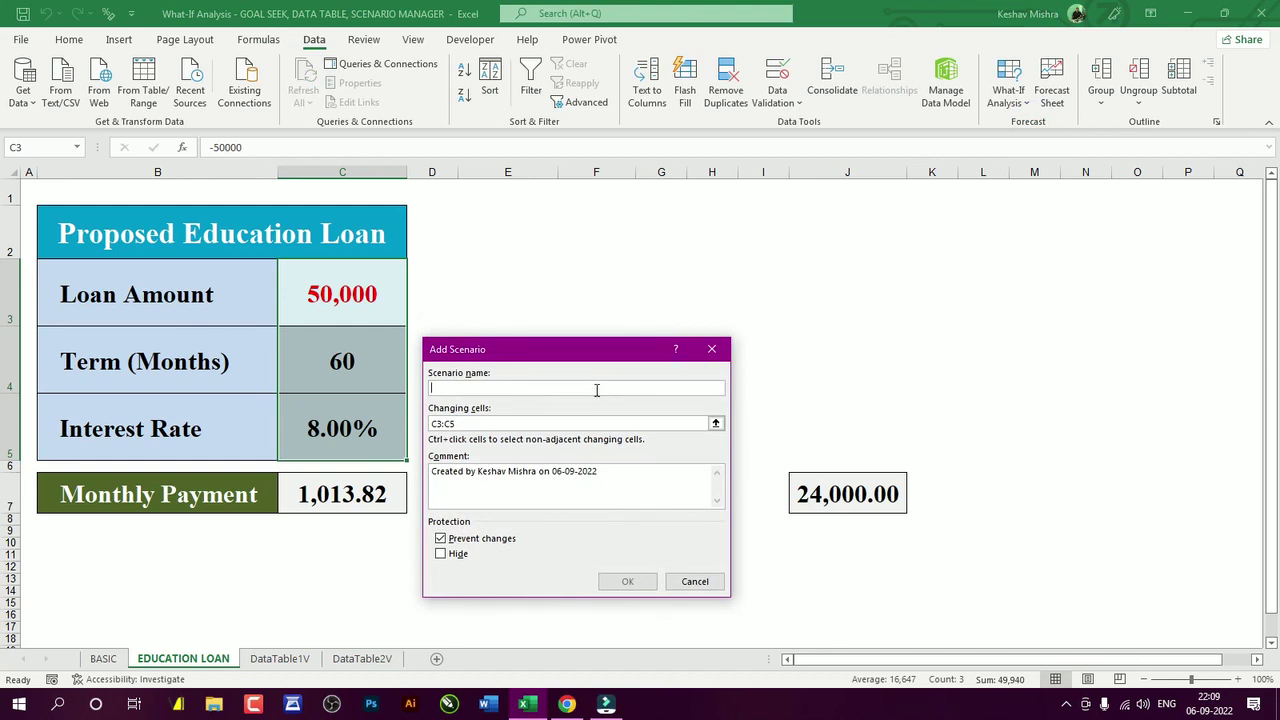
{"action": "type", "text": "ICICI Bank"}
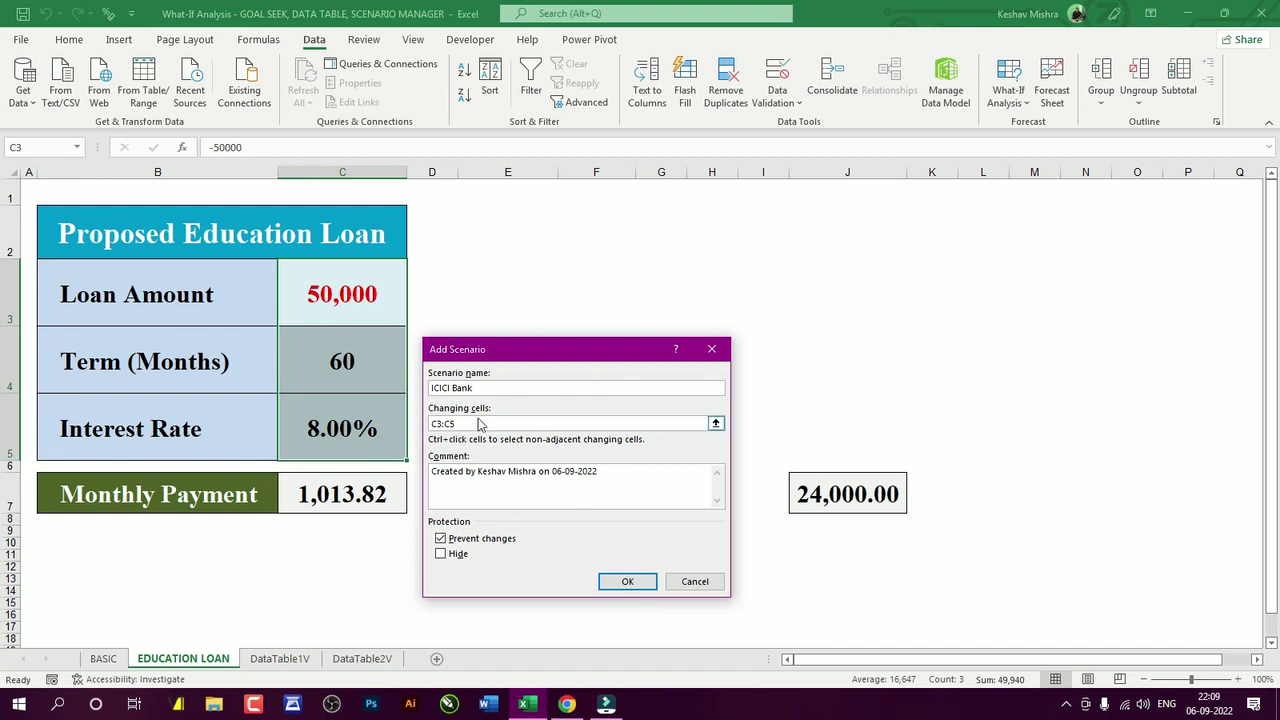
- Clear the scenario's default comment and save it with the values -50000, 60 and 0.08, closing Scenario Manager
{"action": "left_click", "coordinate": [472, 478]}
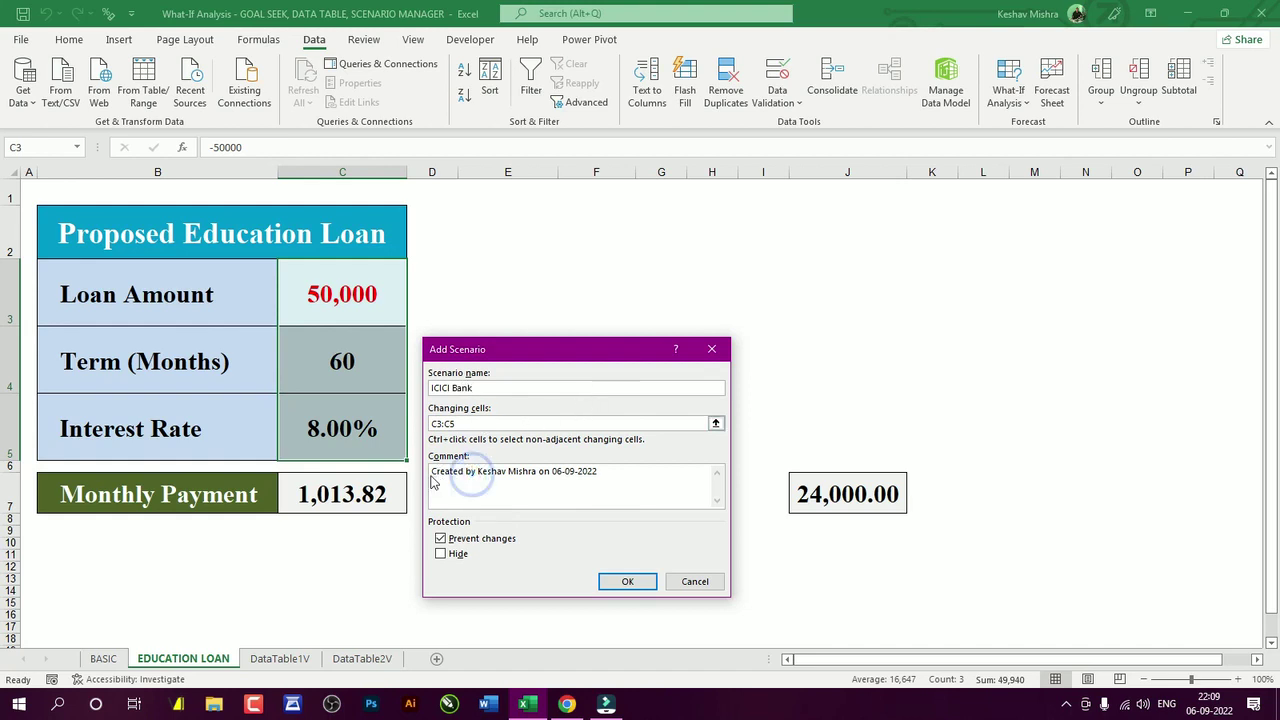
{"action": "double_click", "coordinate": [445, 471]}
{"action": "left_click", "coordinate": [614, 479], "text": "shift"}
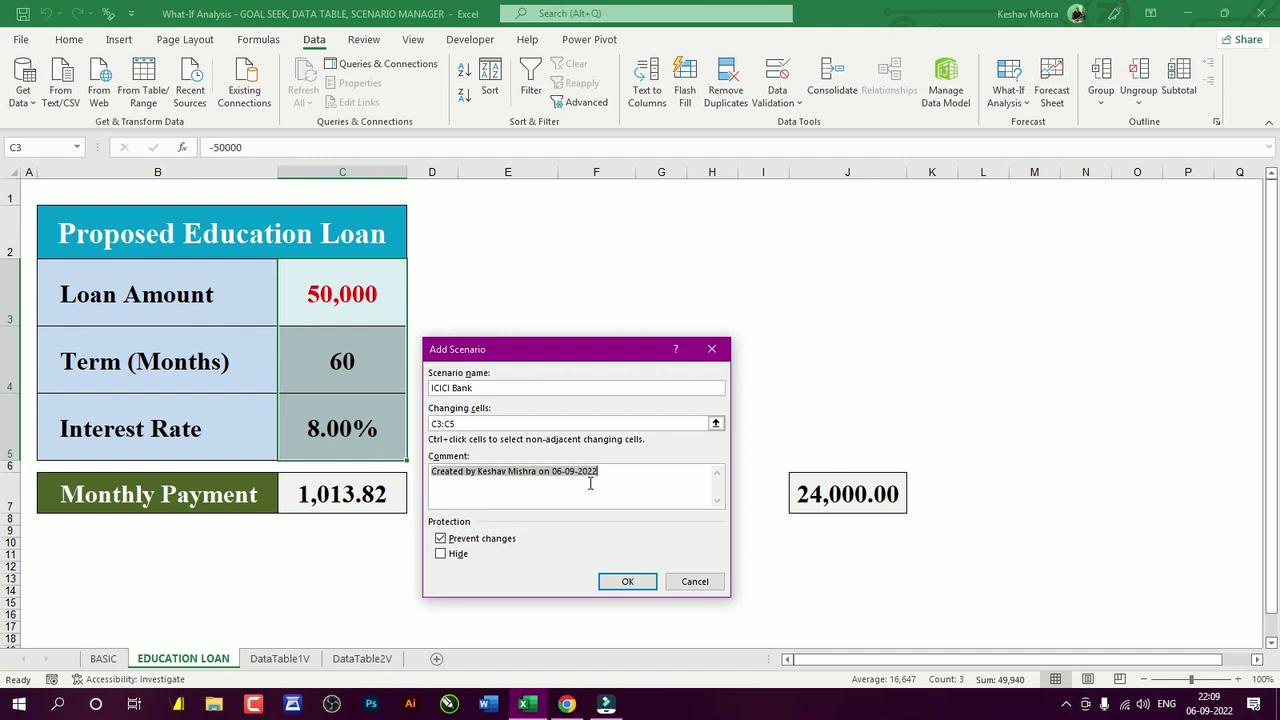
{"action": "key", "text": "BackSpace"}
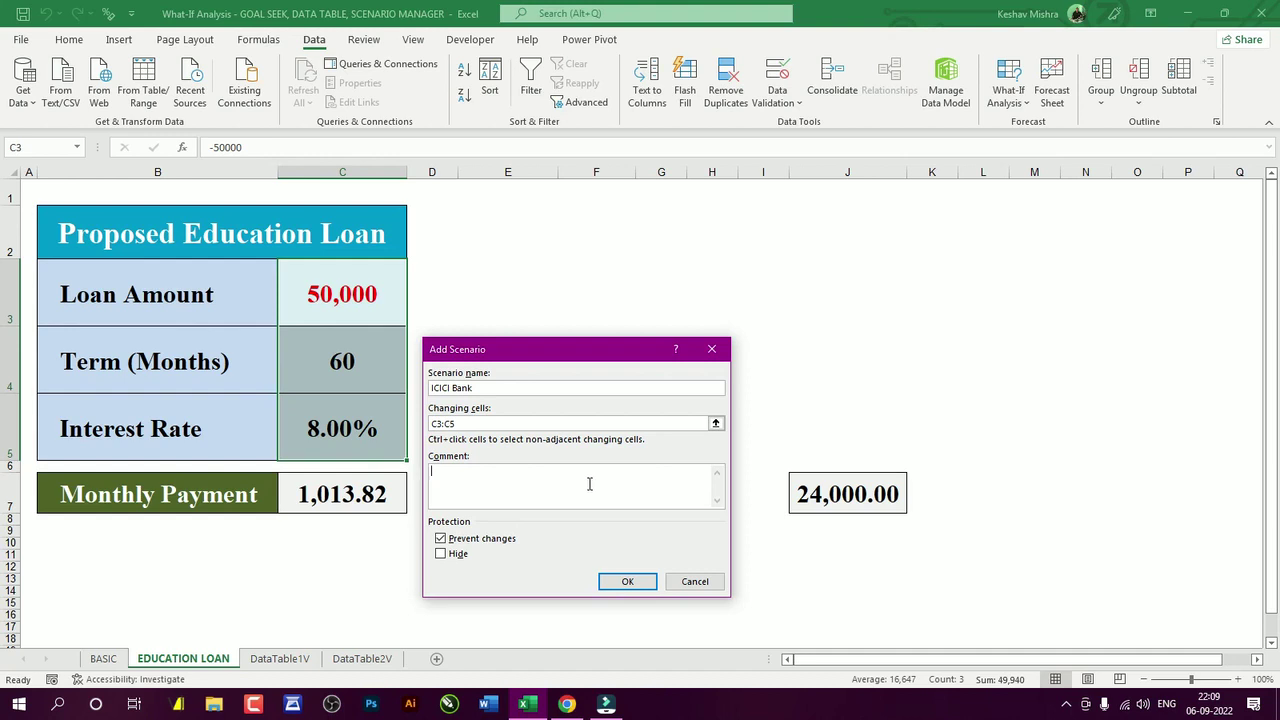
{"action": "left_click", "coordinate": [626, 578]}
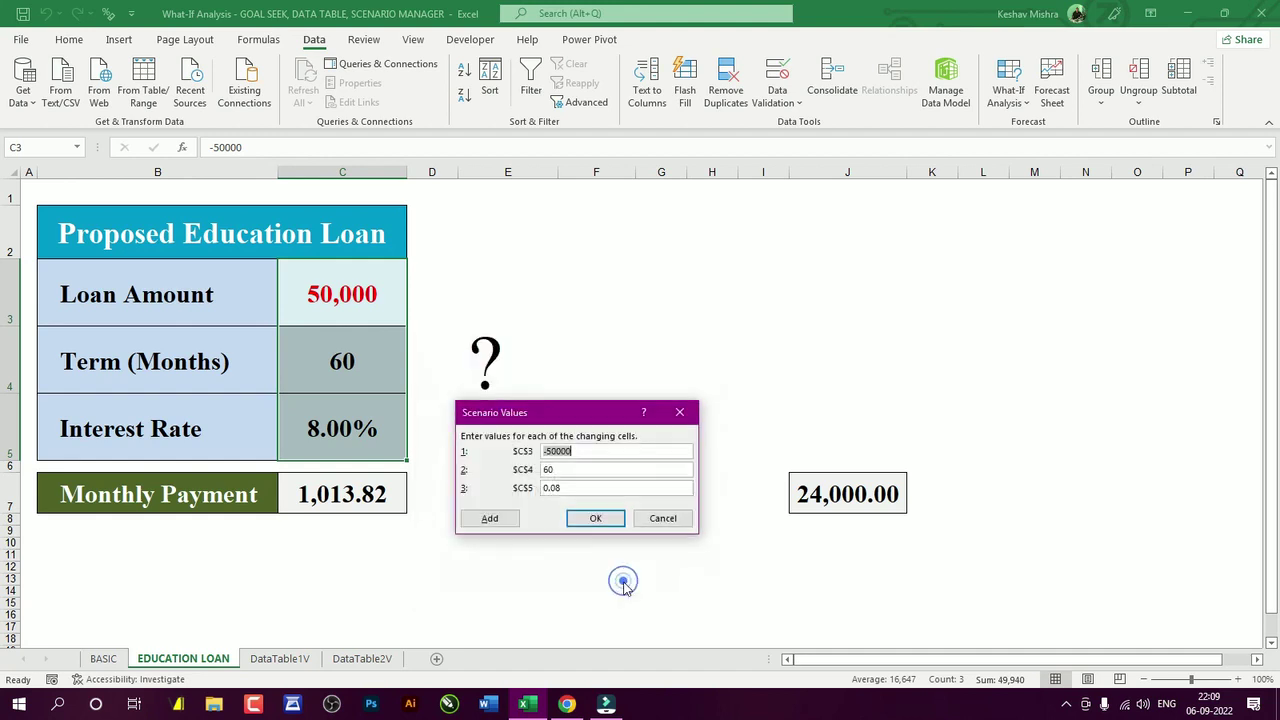
{"action": "left_click", "coordinate": [577, 451]}
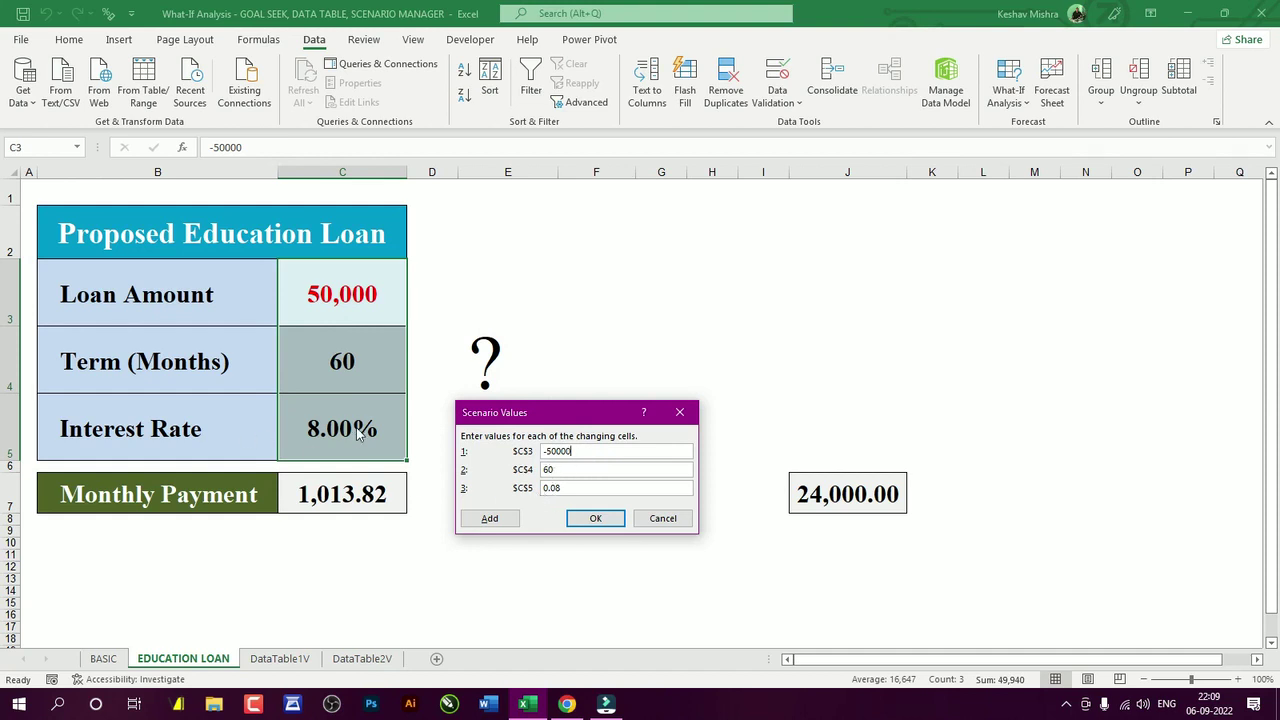
{"action": "left_click", "coordinate": [581, 519]}
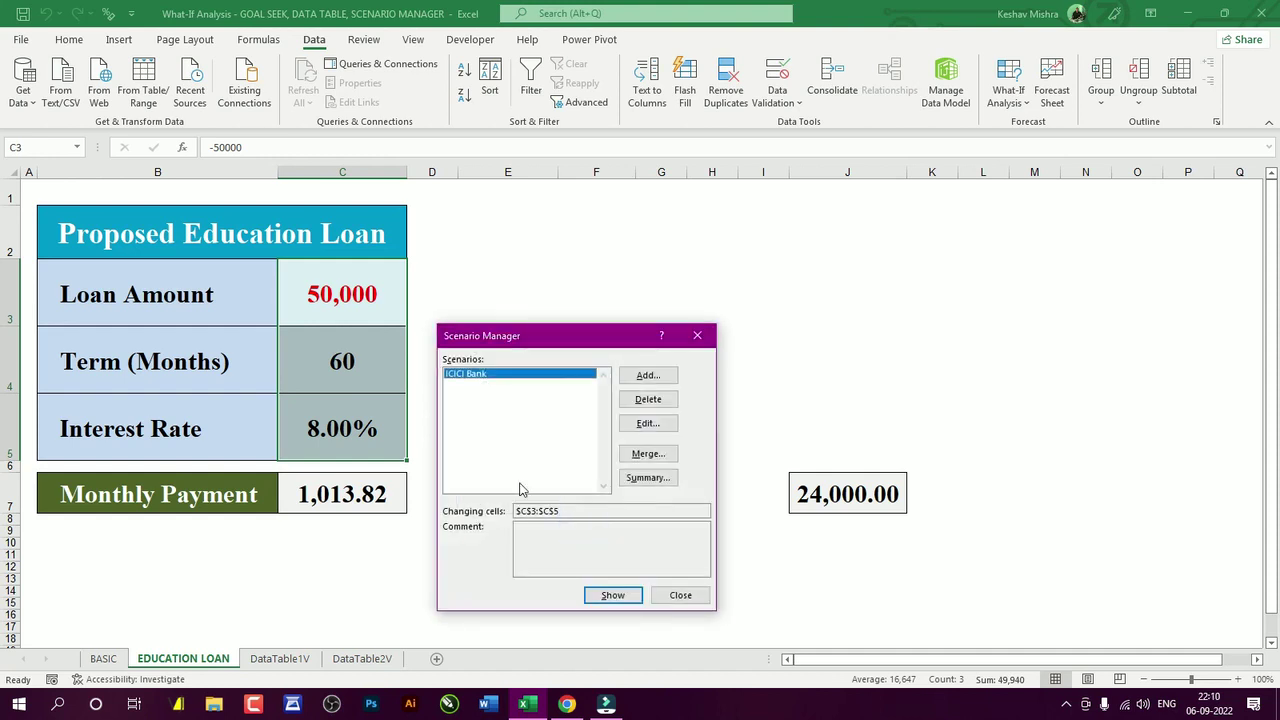
{"action": "left_click", "coordinate": [680, 595]}
- Set the loan amount in C3 to -100000
{"action": "left_click", "coordinate": [366, 364]}
{"action": "left_click", "coordinate": [350, 292]}
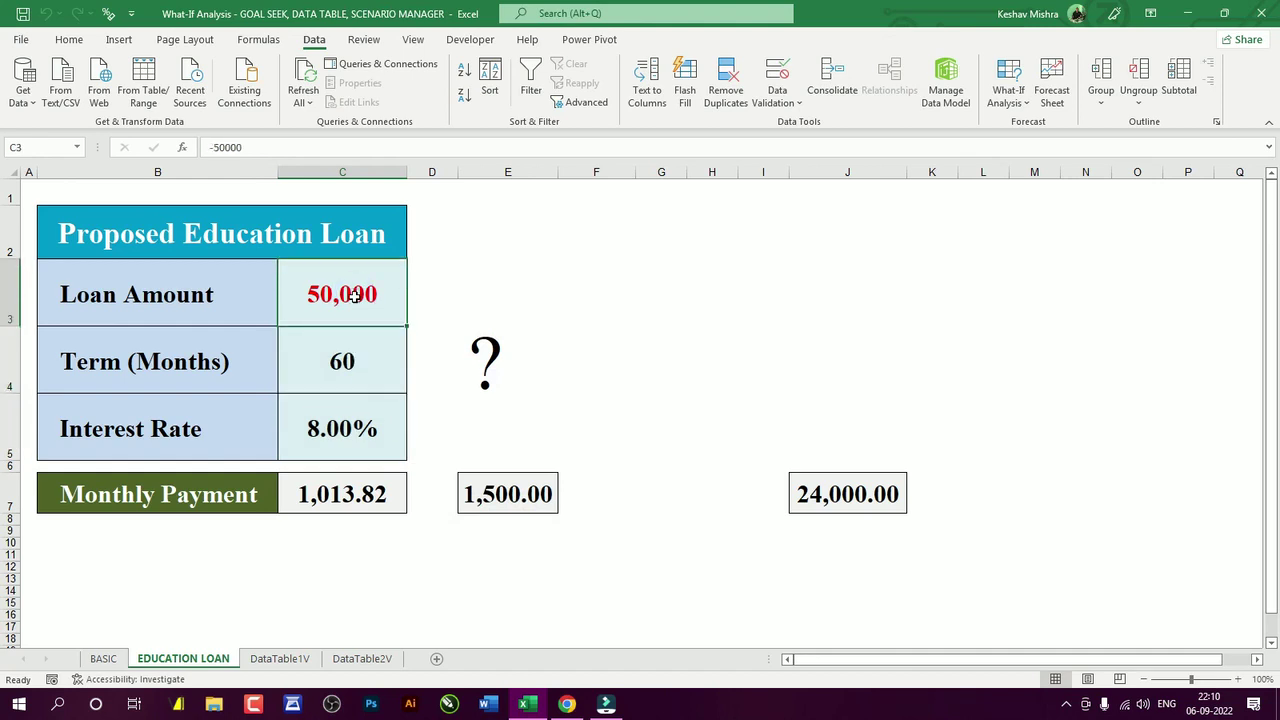
{"action": "double_click", "coordinate": [354, 296]}
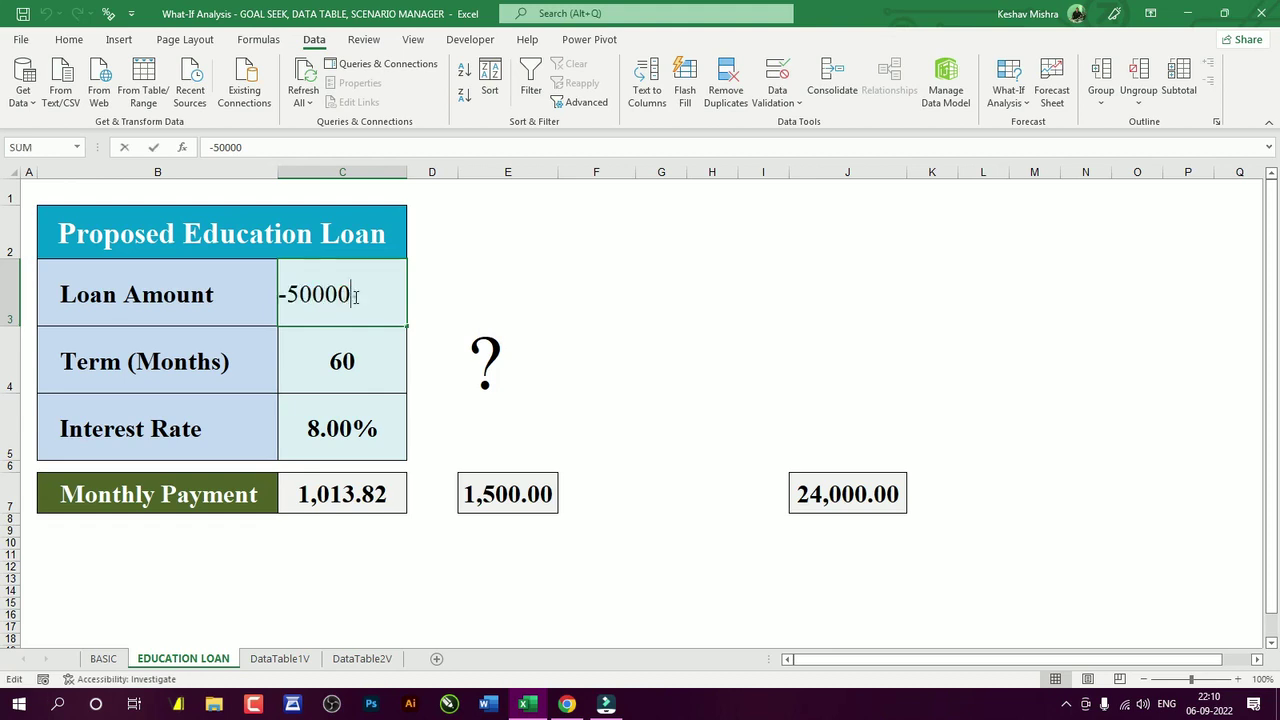
{"action": "left_click_drag", "start_coordinate": [290, 292], "coordinate": [352, 292]}
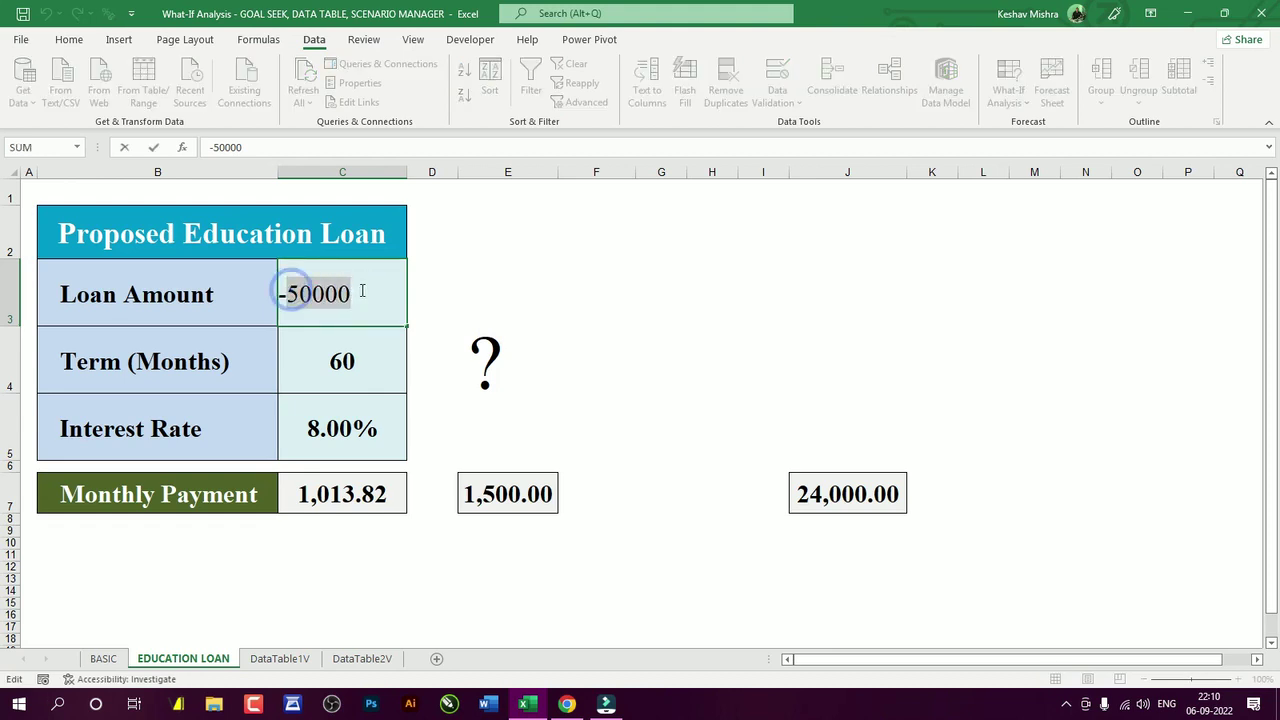
{"action": "type", "text": "100000"}
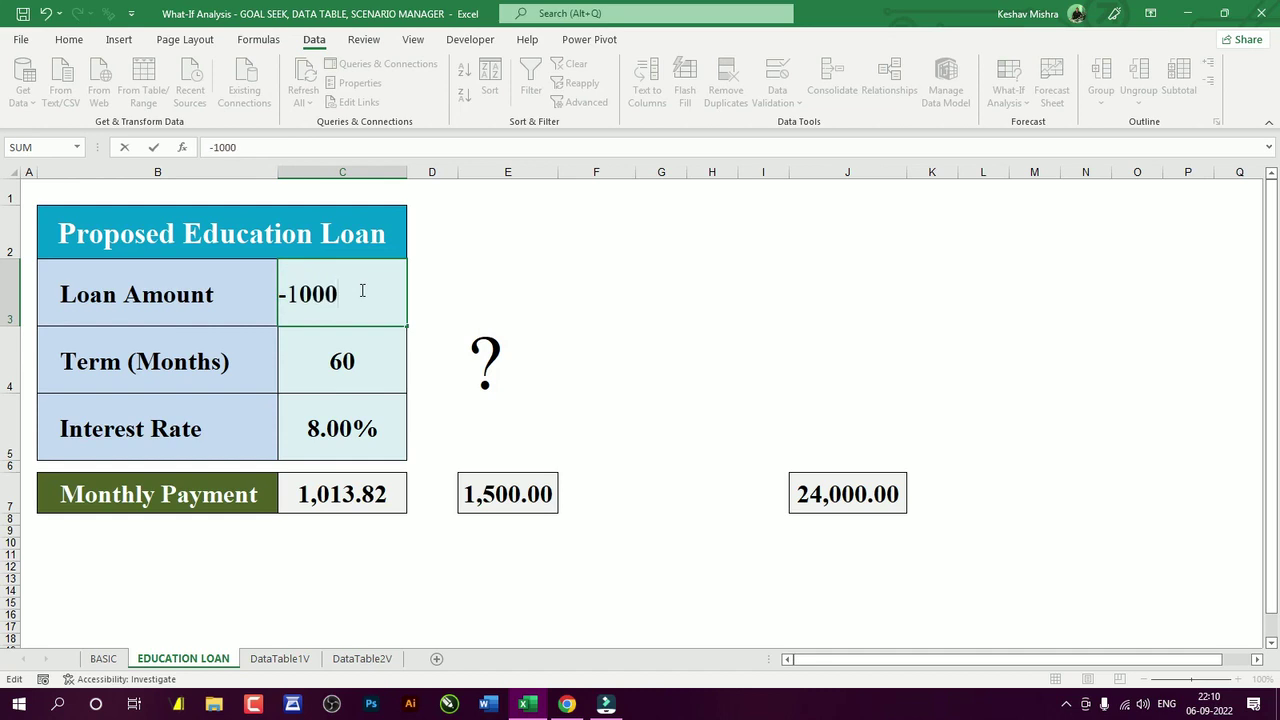
{"action": "key", "text": "Return"}
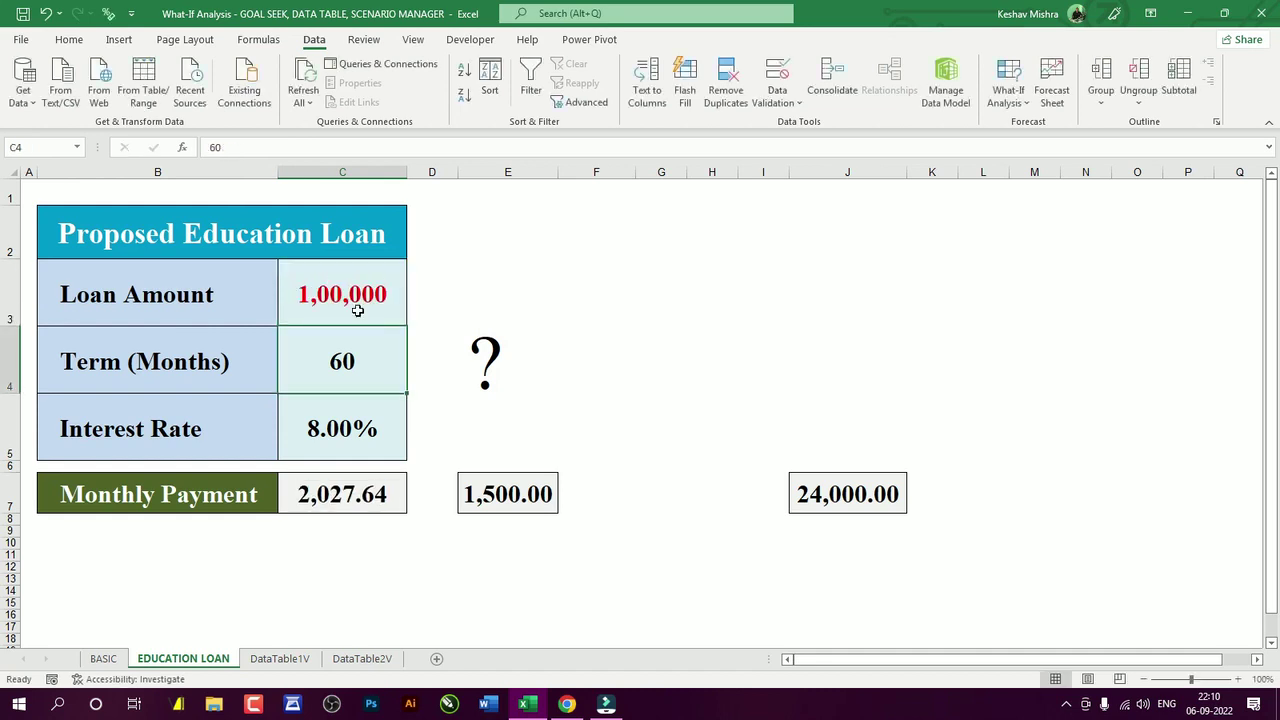
- Set the loan term in C4 to 36 months and the interest rate in C5 to 8.94%
{"action": "left_click", "coordinate": [343, 361]}
{"action": "type", "text": "36"}
{"action": "key", "text": "Return"}
{"action": "left_click", "coordinate": [342, 413]}
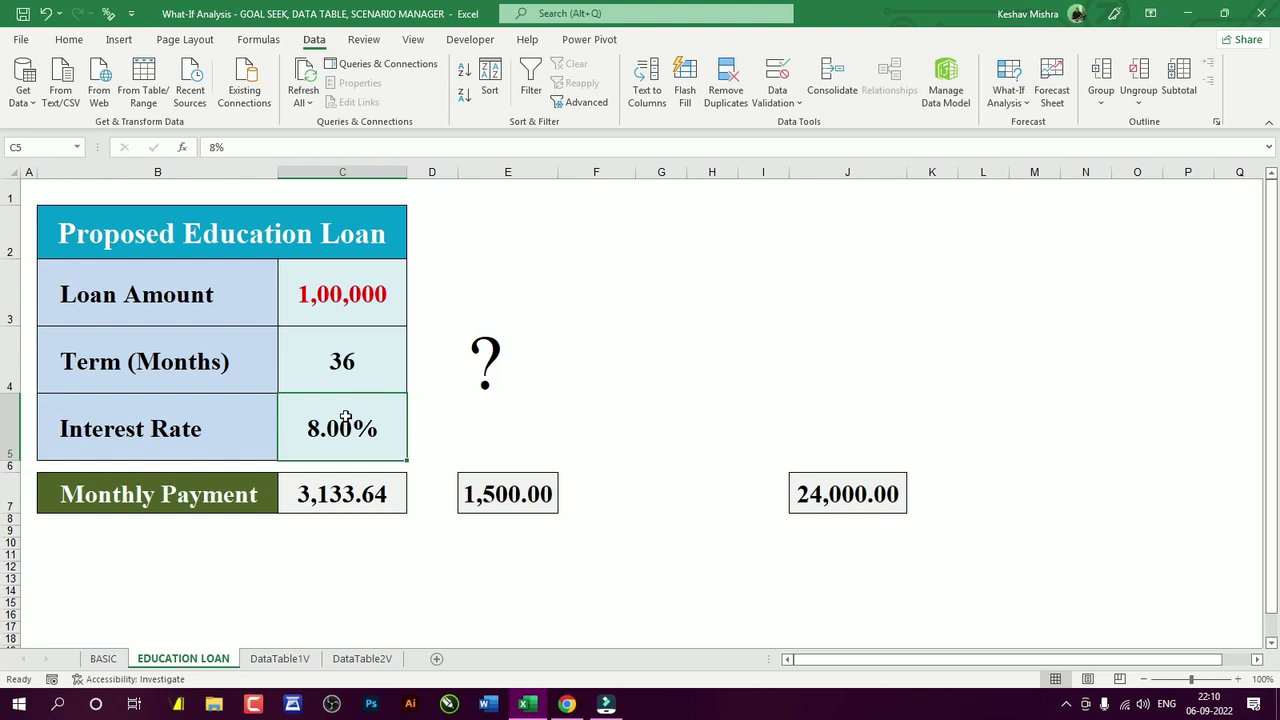
{"action": "type", "text": "8.94"}
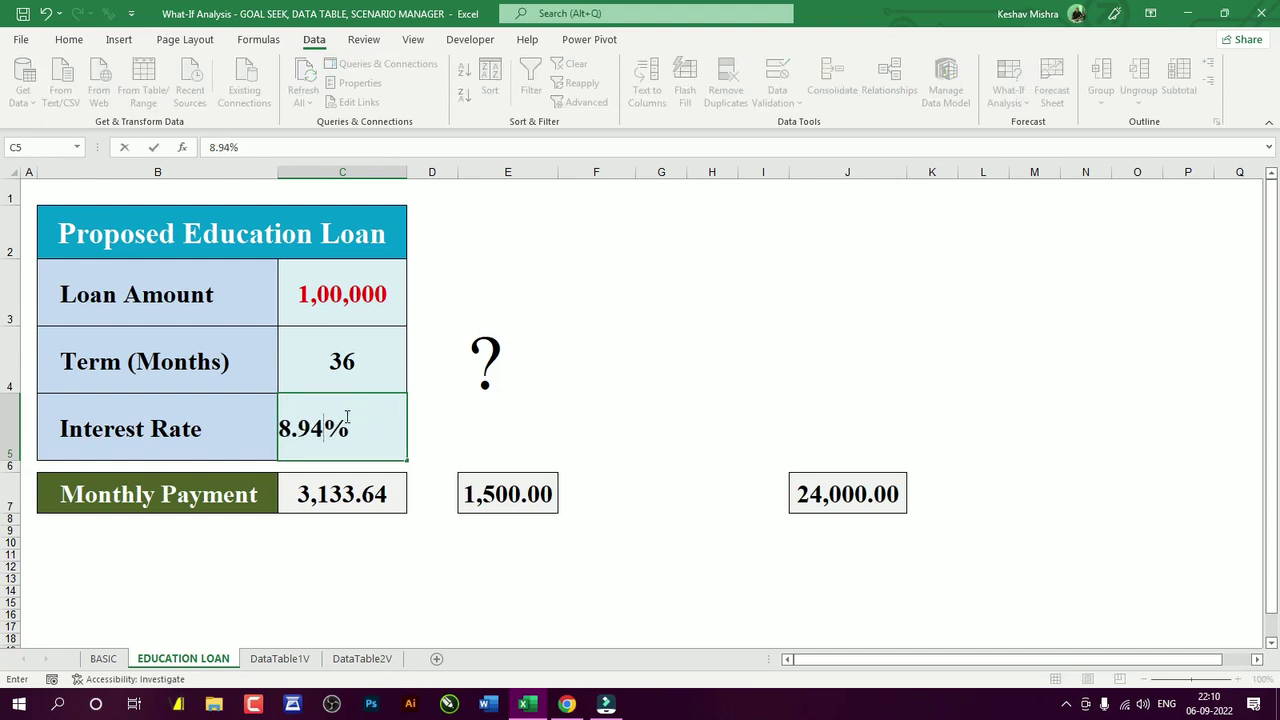
{"action": "key", "text": "Return"}
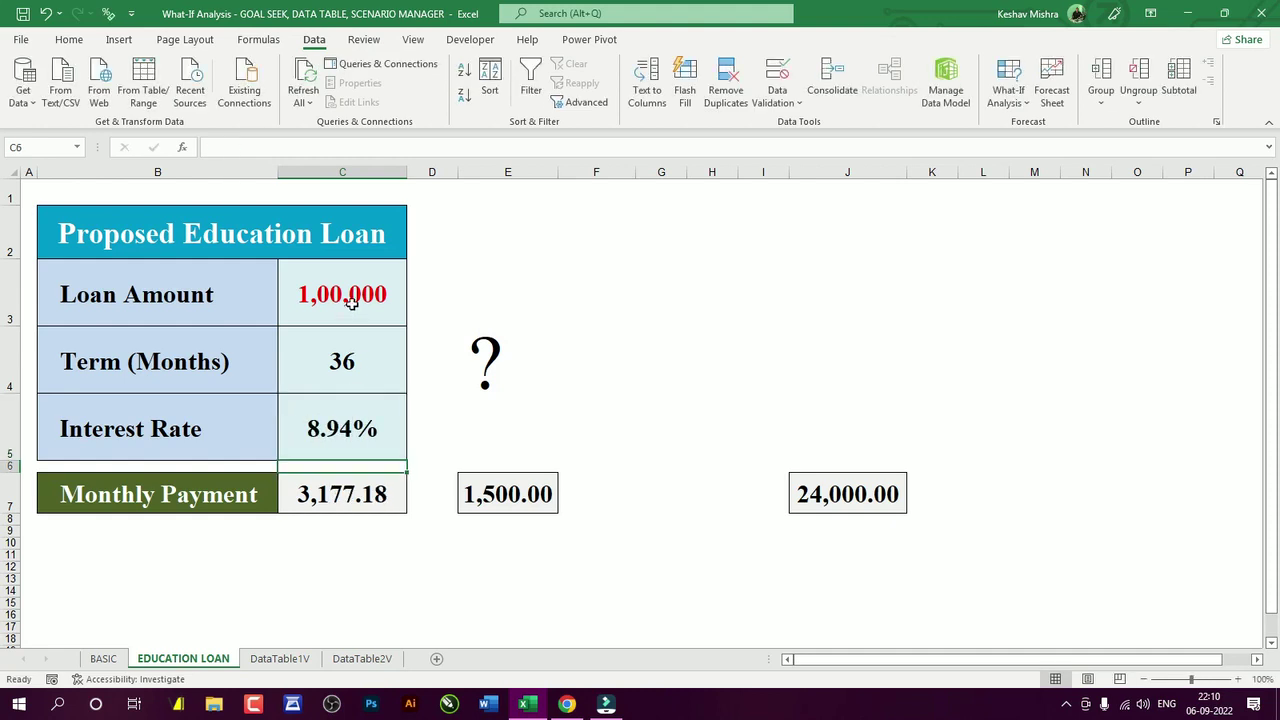
- Start a new scenario in Scenario Manager named Axis Bank, with C3:C5 as the changing cells
{"action": "left_click_drag", "start_coordinate": [342, 280], "coordinate": [346, 410]}
{"action": "left_click", "coordinate": [1005, 96]}
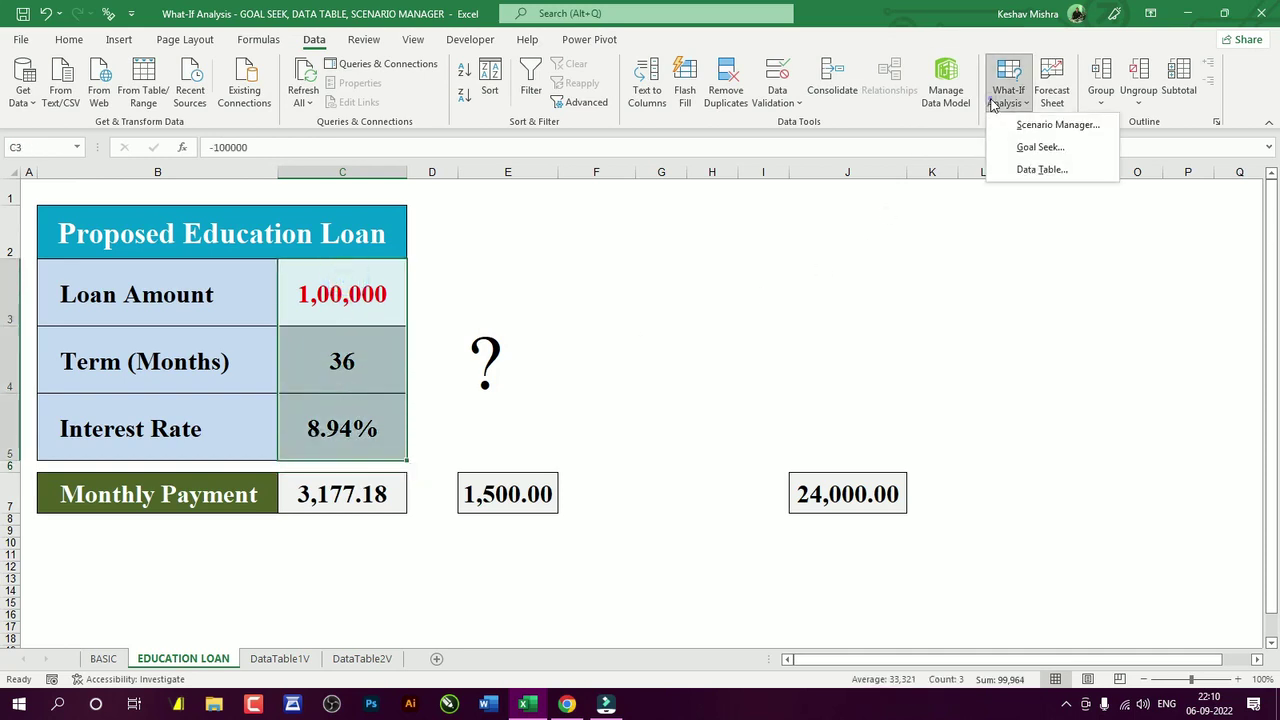
{"action": "left_click", "coordinate": [1045, 125]}
{"action": "left_click", "coordinate": [668, 377]}
{"action": "type", "text": "Av"}
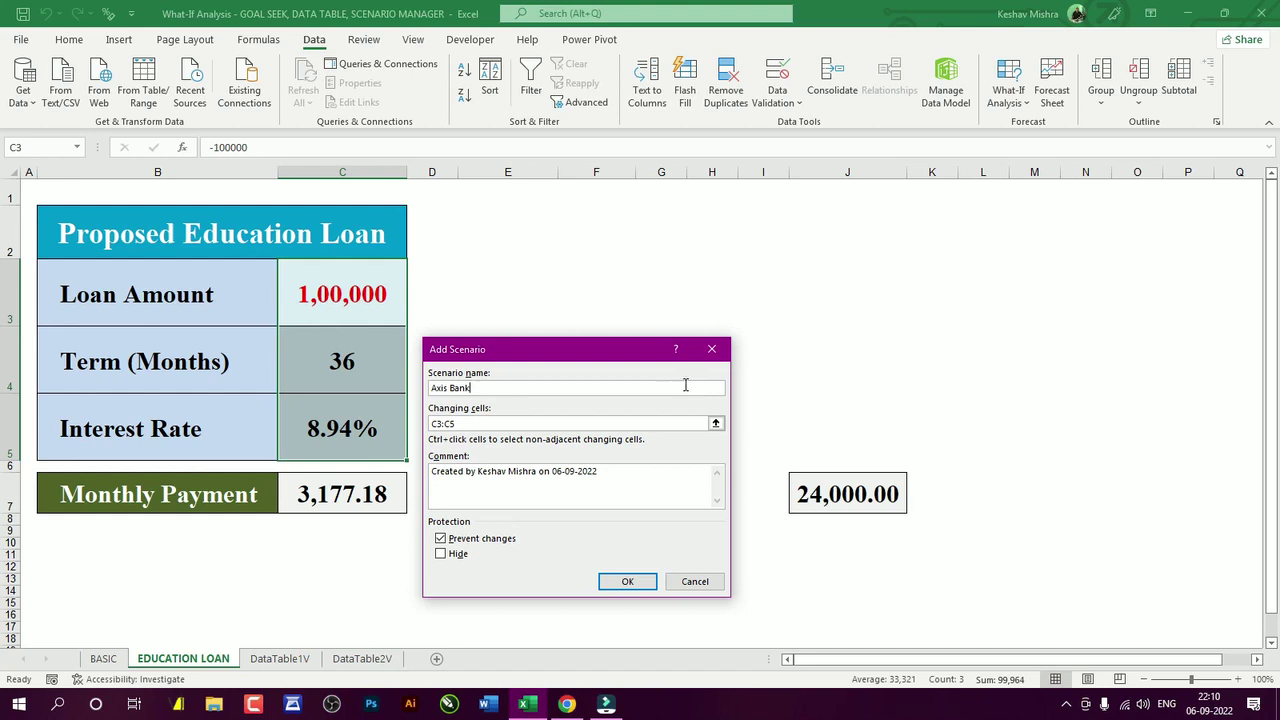
- Replace the default comment with "Document Submitted" and save the scenario with the values -100000, 36 and 0.0894, closing Scenario Manager
{"action": "left_click_drag", "start_coordinate": [598, 472], "coordinate": [439, 478]}
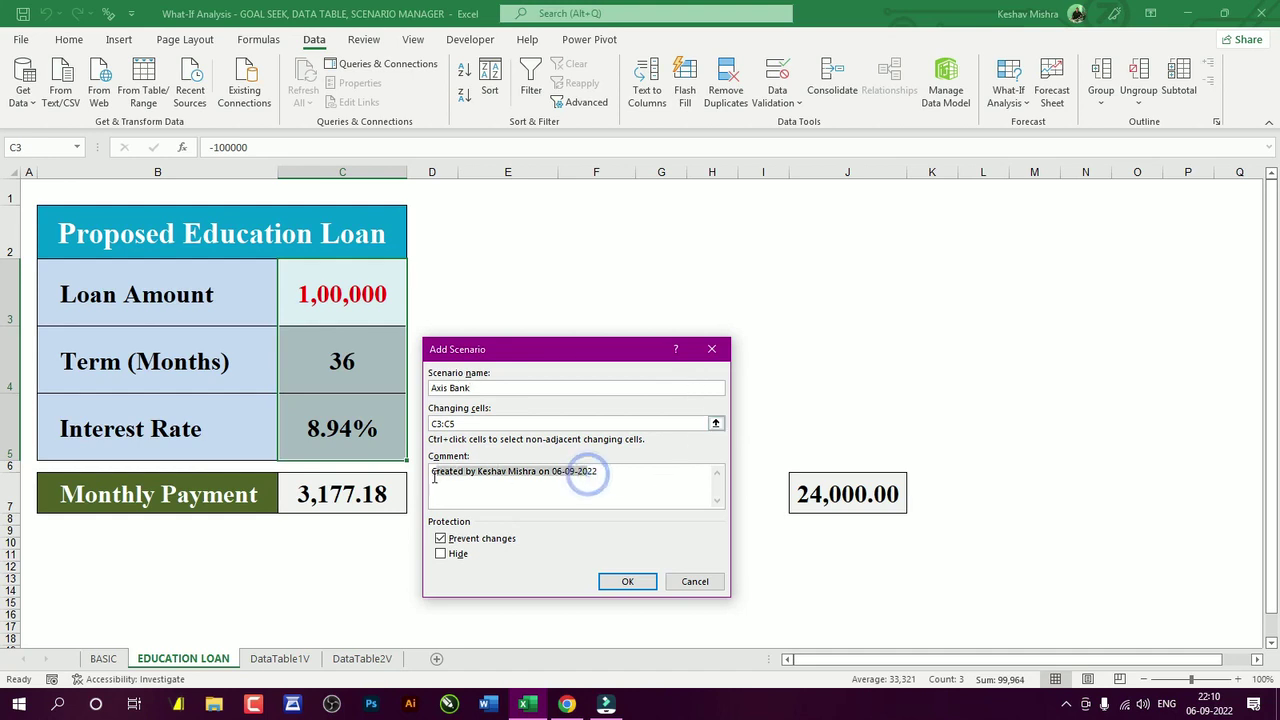
{"action": "type", "text": "22"}
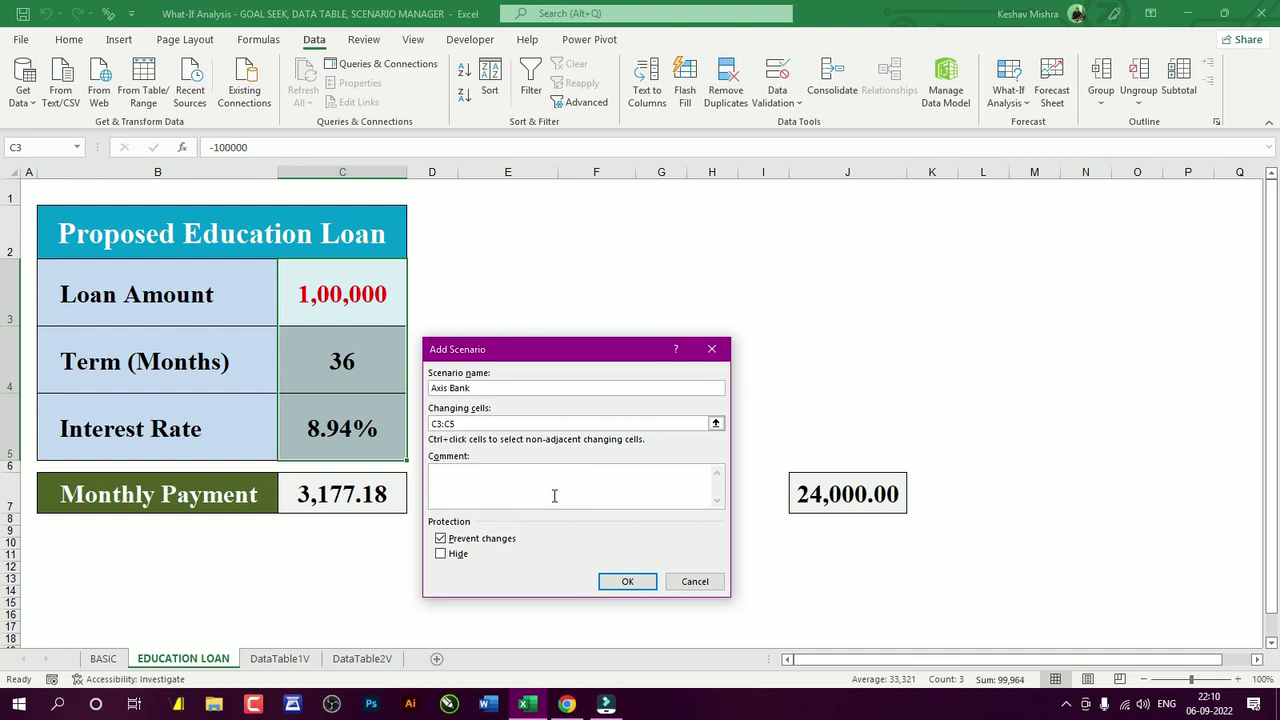
{"action": "type", "text": "Document Submitted"}
{"action": "left_click", "coordinate": [614, 581]}
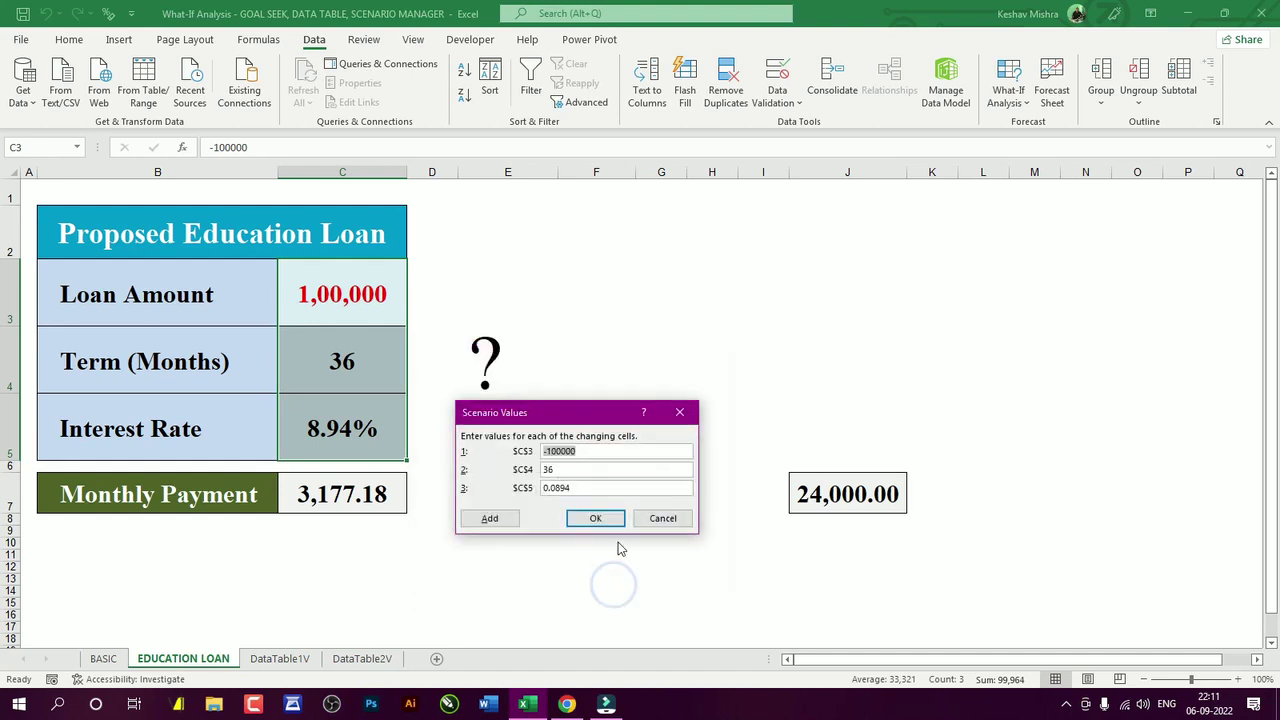
{"action": "left_click", "coordinate": [592, 518]}
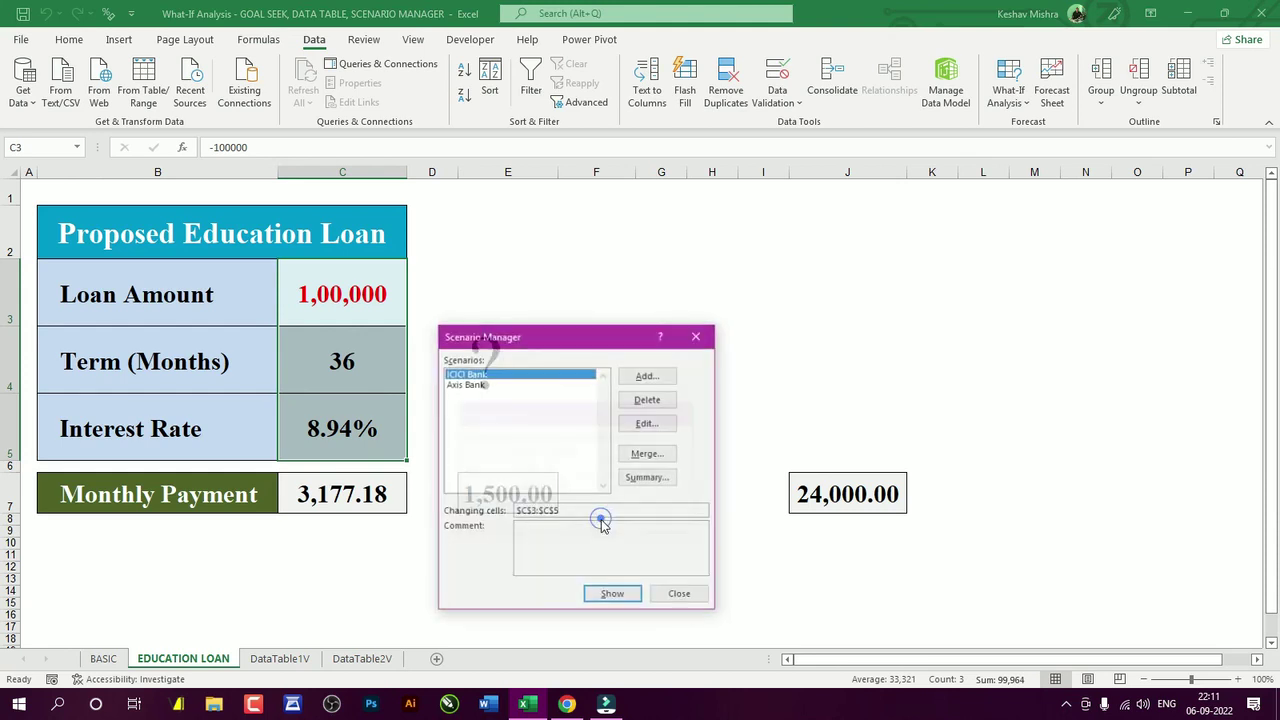
{"action": "left_click", "coordinate": [672, 597]}
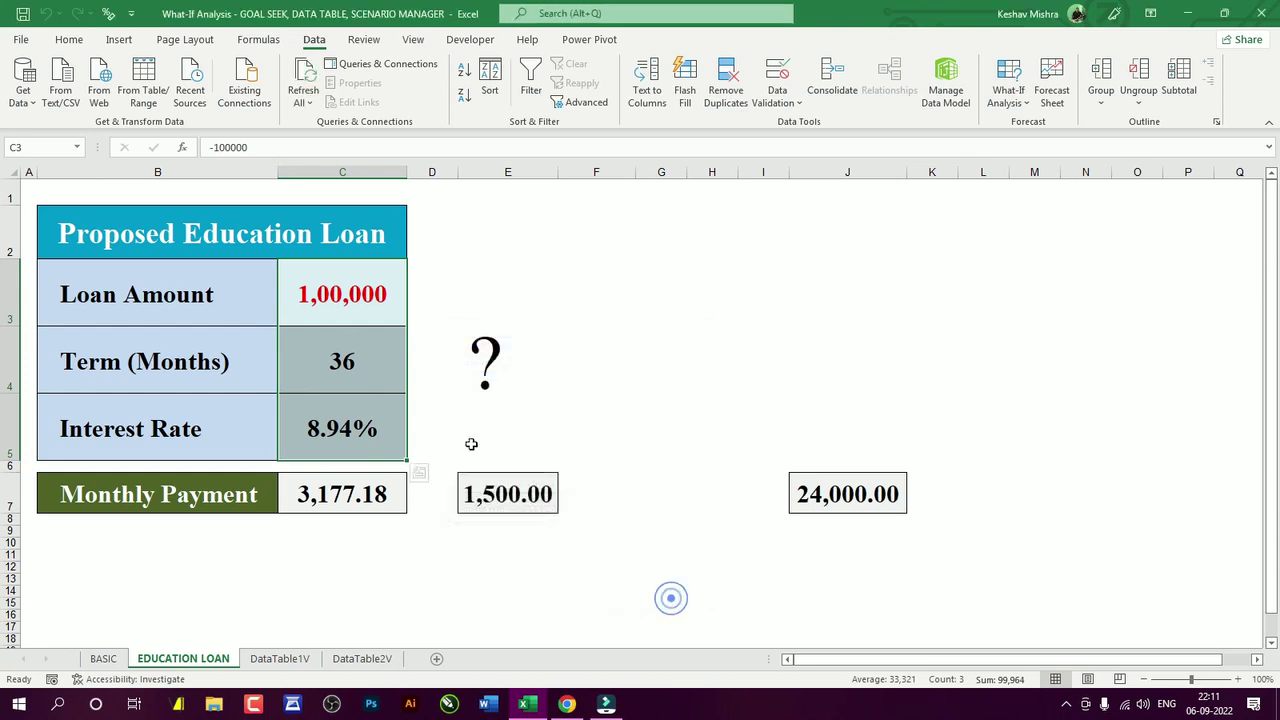
- Set the loan term in C4 to 48 months and the interest rate in C5 to 9%
{"action": "left_click", "coordinate": [380, 365]}
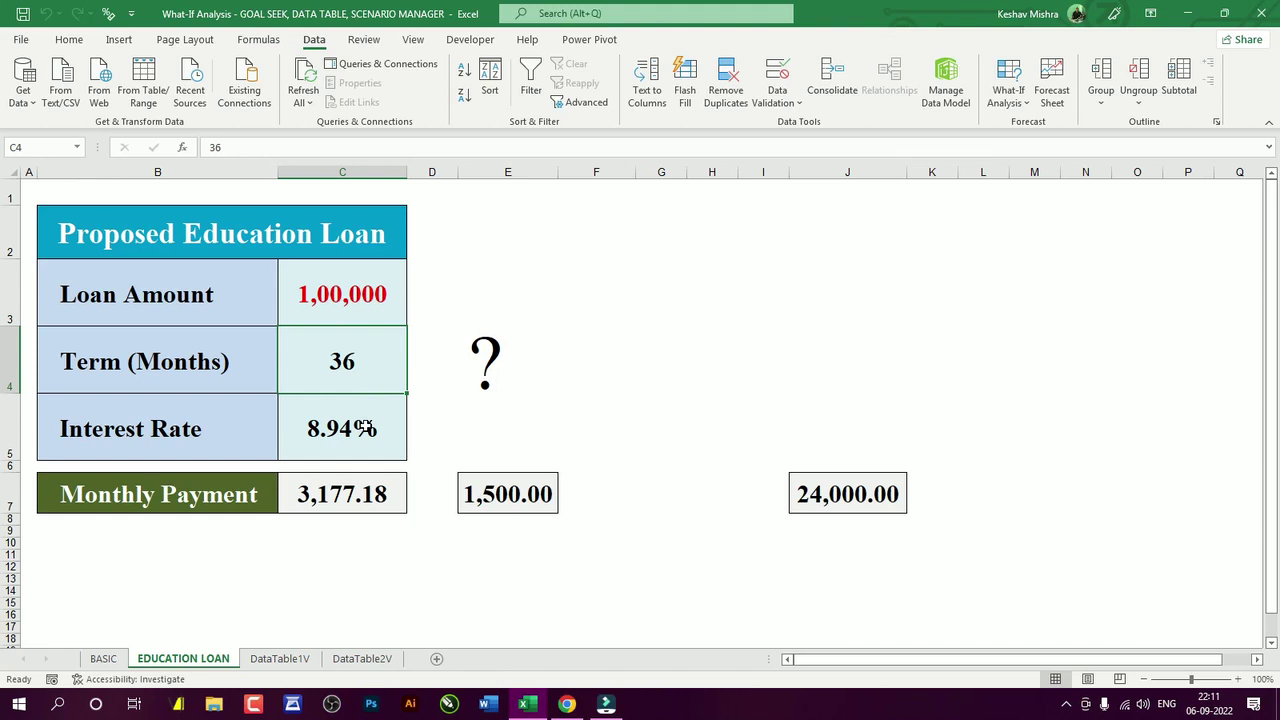
{"action": "left_click", "coordinate": [364, 292]}
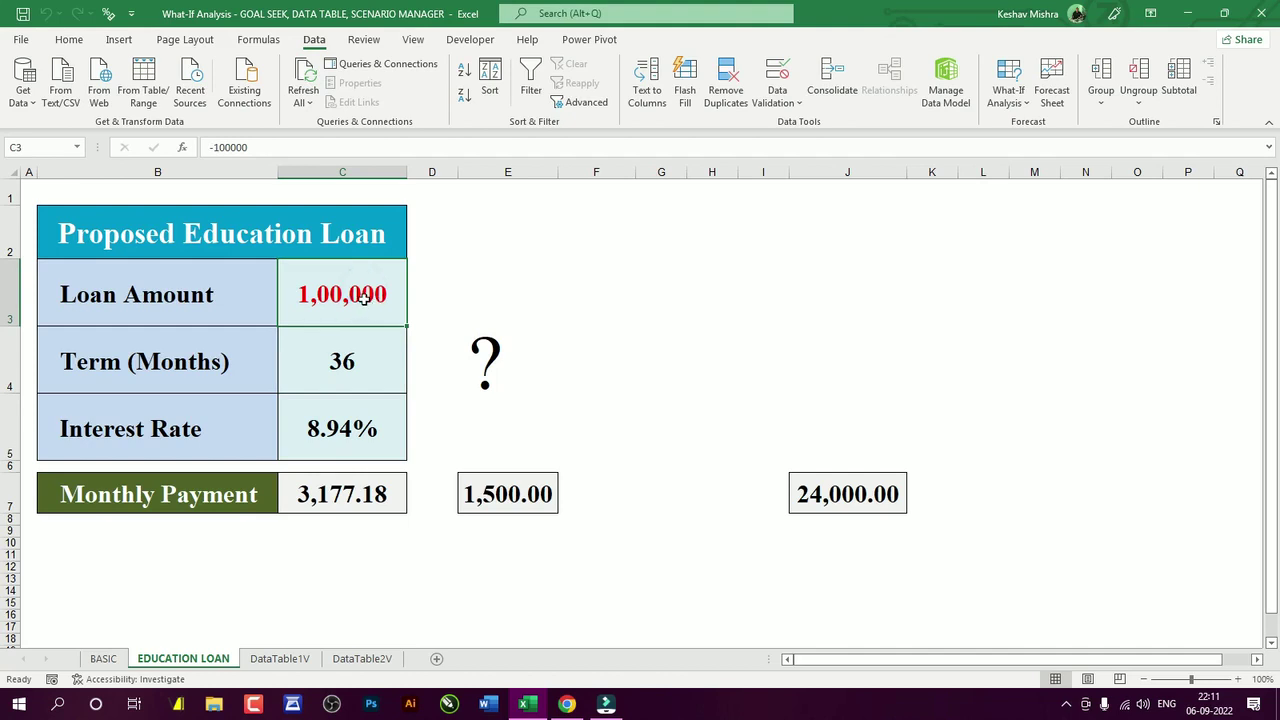
{"action": "left_click", "coordinate": [360, 362]}
{"action": "type", "text": "48"}
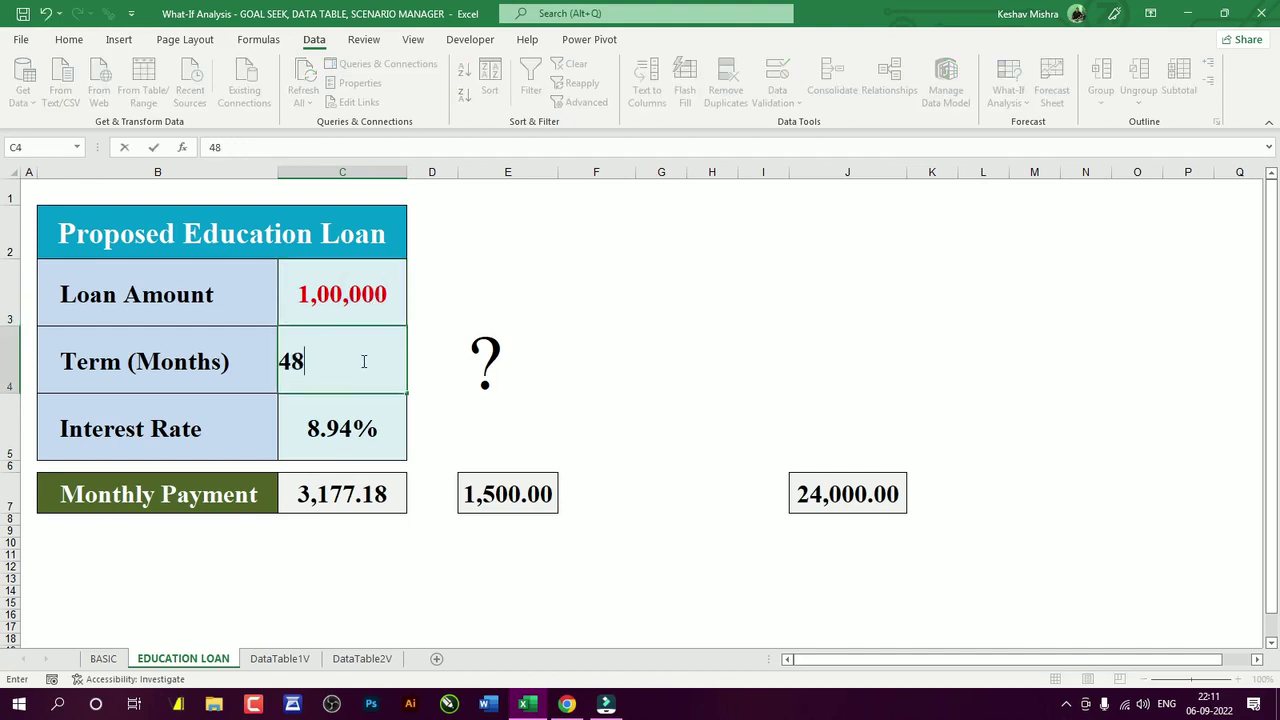
{"action": "left_click", "coordinate": [346, 420]}
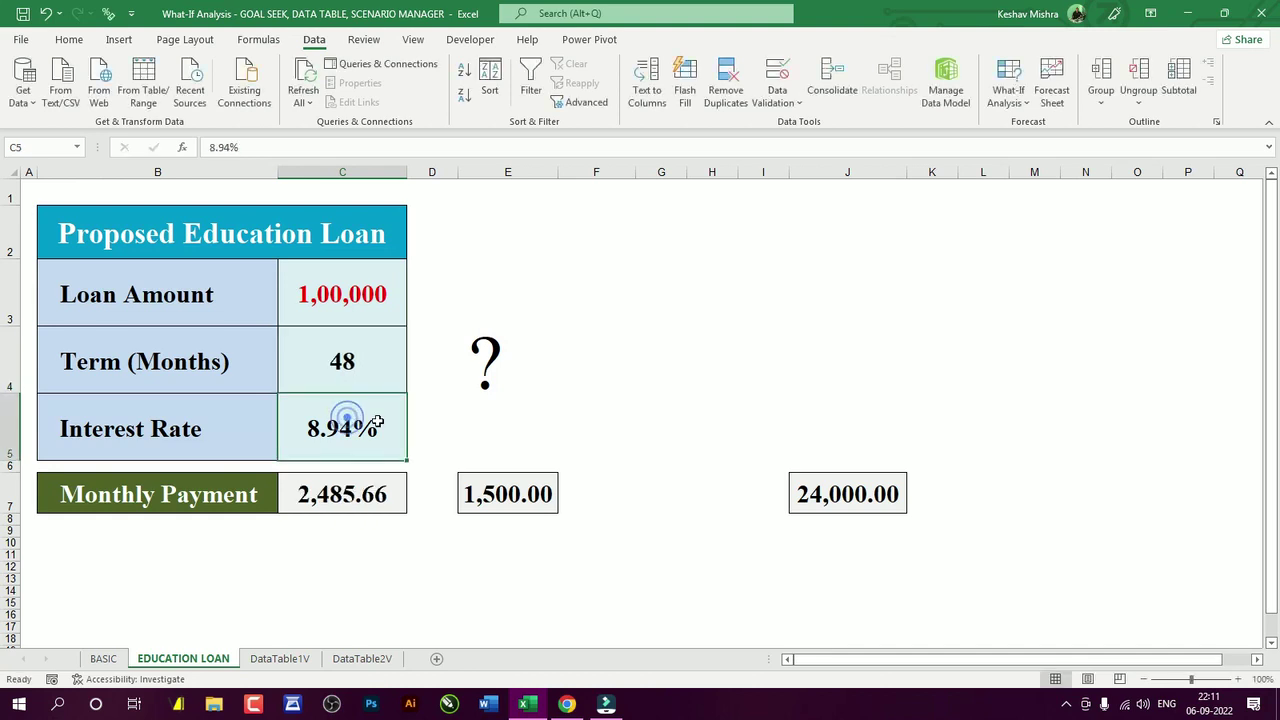
{"action": "type", "text": "9"}
{"action": "key", "text": "Return"}
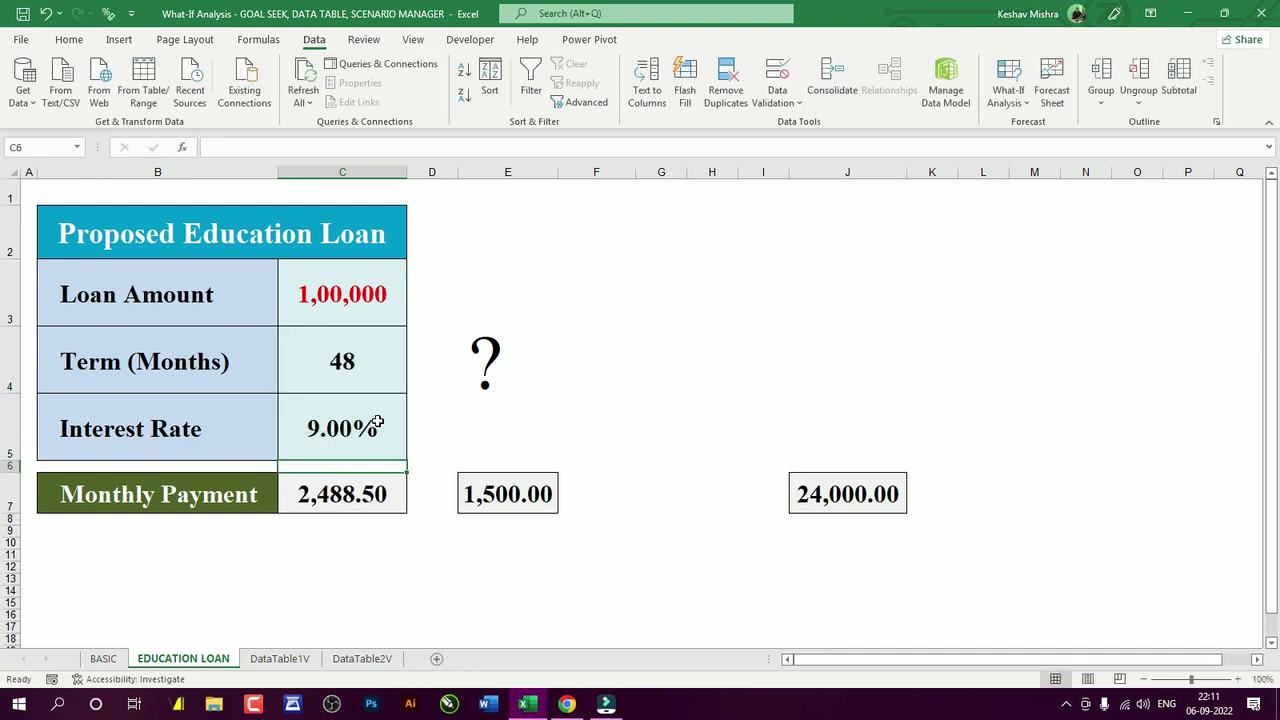
- Start a new scenario in Scenario Manager named UCO Bank, with C3:C5 as the changing cells
{"action": "left_click_drag", "start_coordinate": [364, 286], "coordinate": [360, 409]}
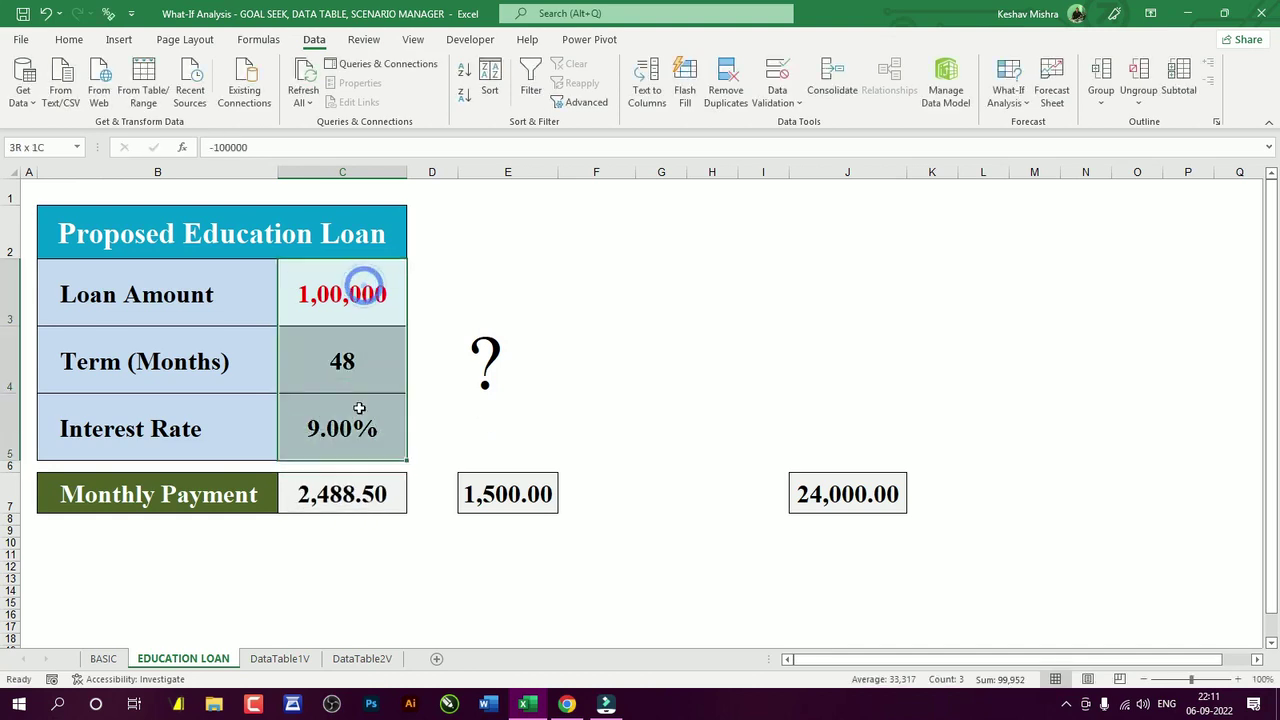
{"action": "left_click", "coordinate": [1008, 92]}
{"action": "left_click", "coordinate": [1022, 125]}
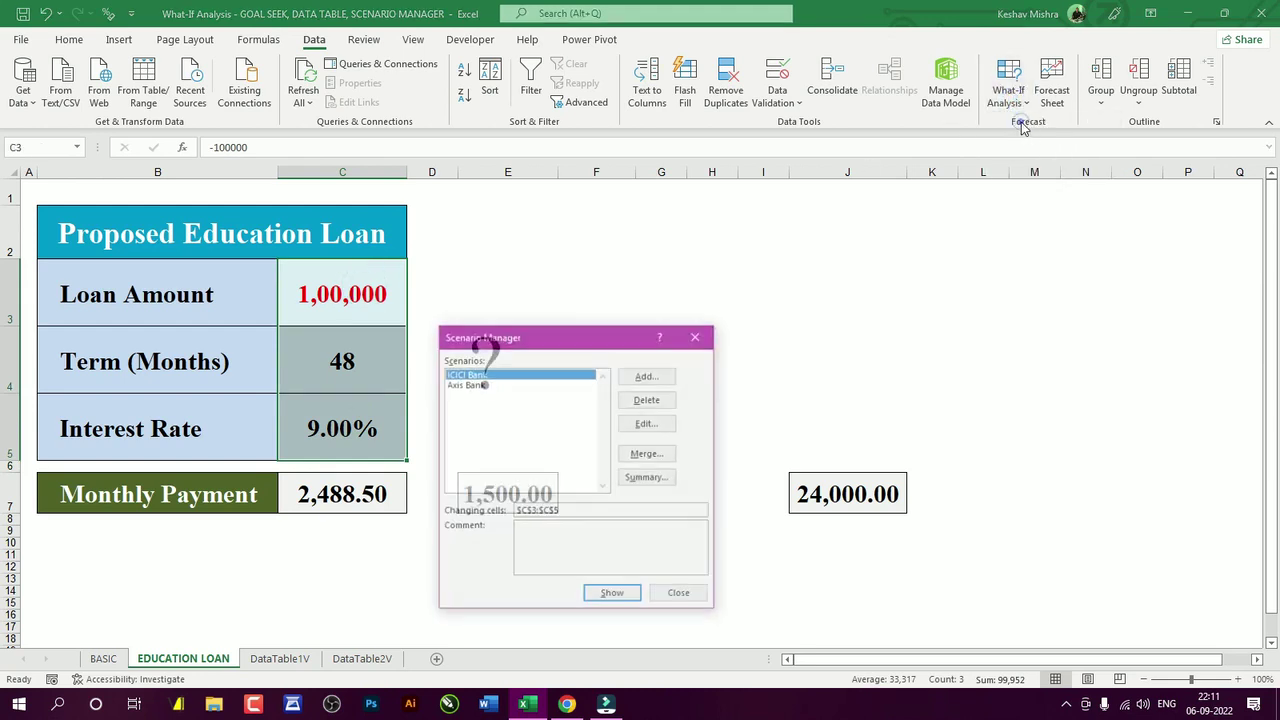
{"action": "left_click", "coordinate": [645, 373]}
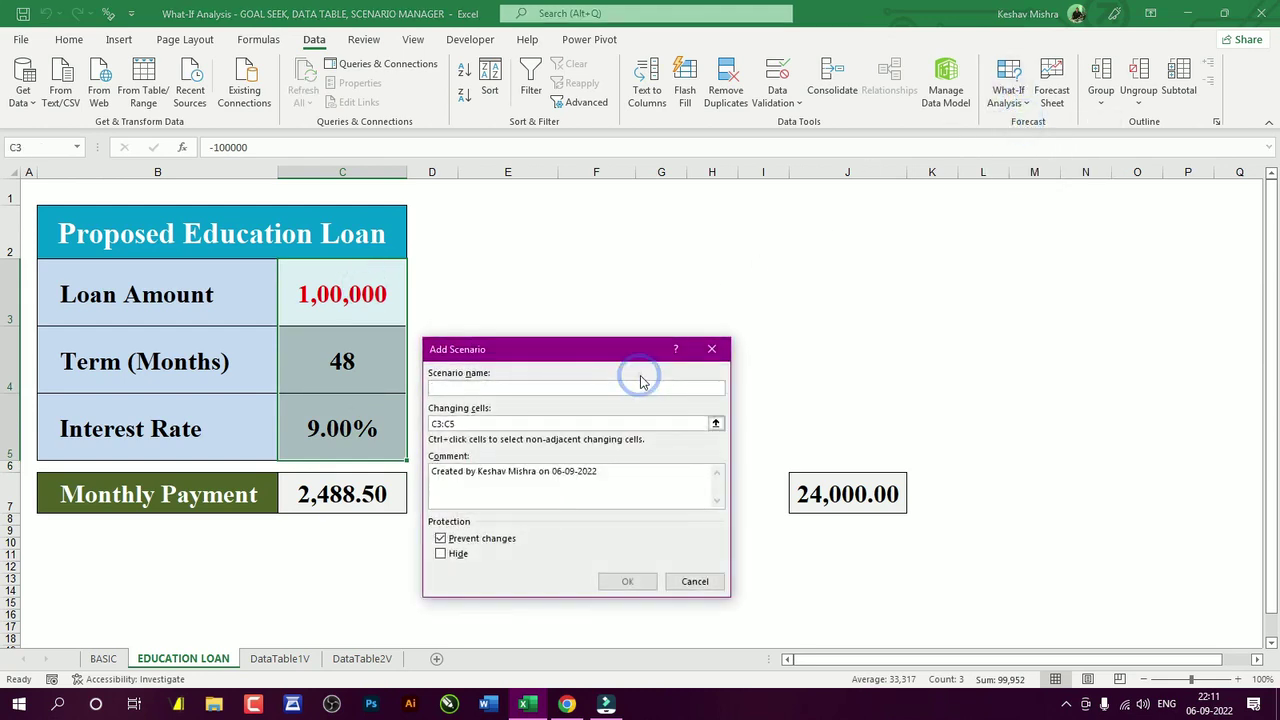
{"action": "type", "text": "Uco Bank"}
{"action": "double_click", "coordinate": [441, 387]}
{"action": "type", "text": "UCO"}
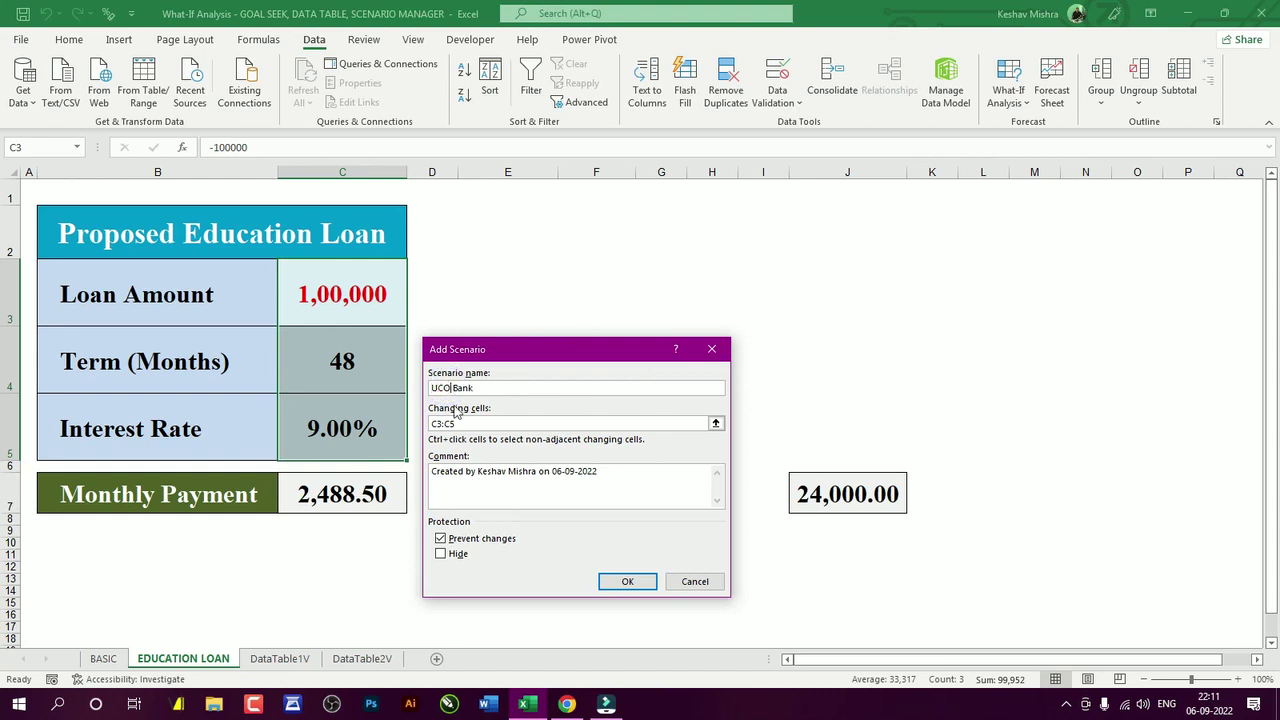
- Clear the default comment of the UCO Bank scenario and save it with the values -100000, 48 and 0.09
{"action": "left_click_drag", "start_coordinate": [432, 471], "coordinate": [603, 506]}
{"action": "key", "text": "BackSpace"}
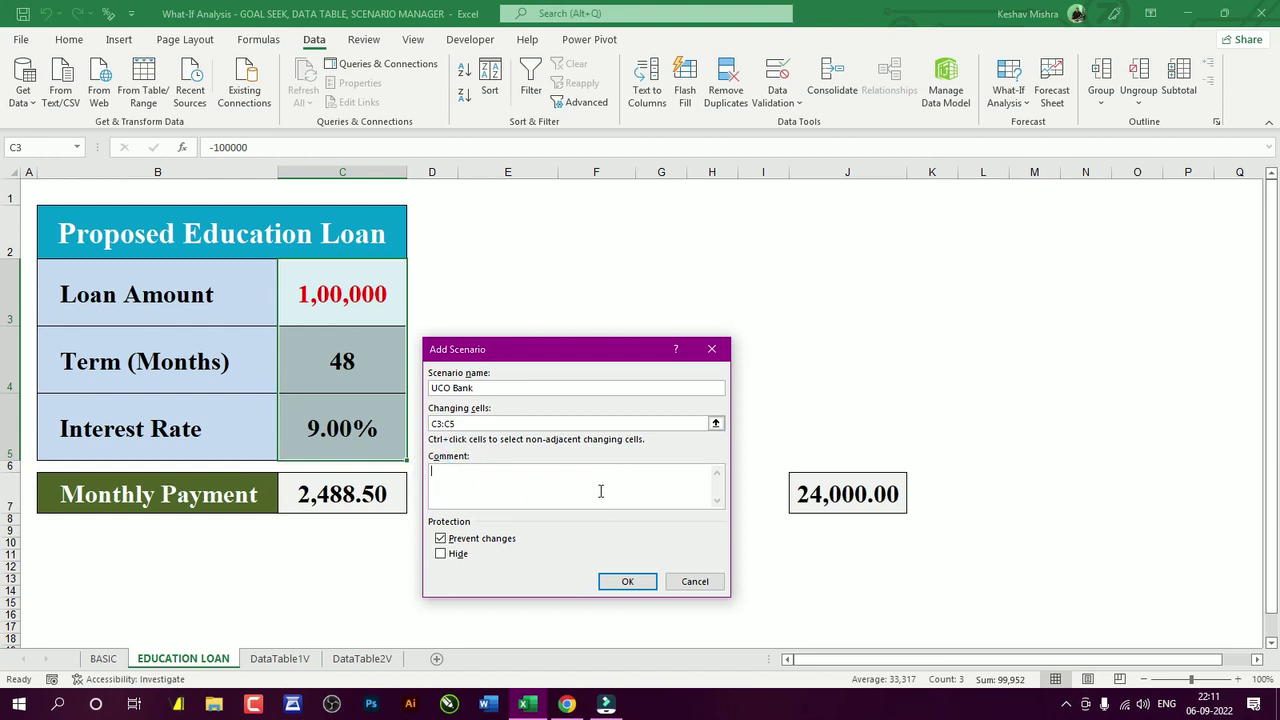
{"action": "left_click", "coordinate": [627, 581]}
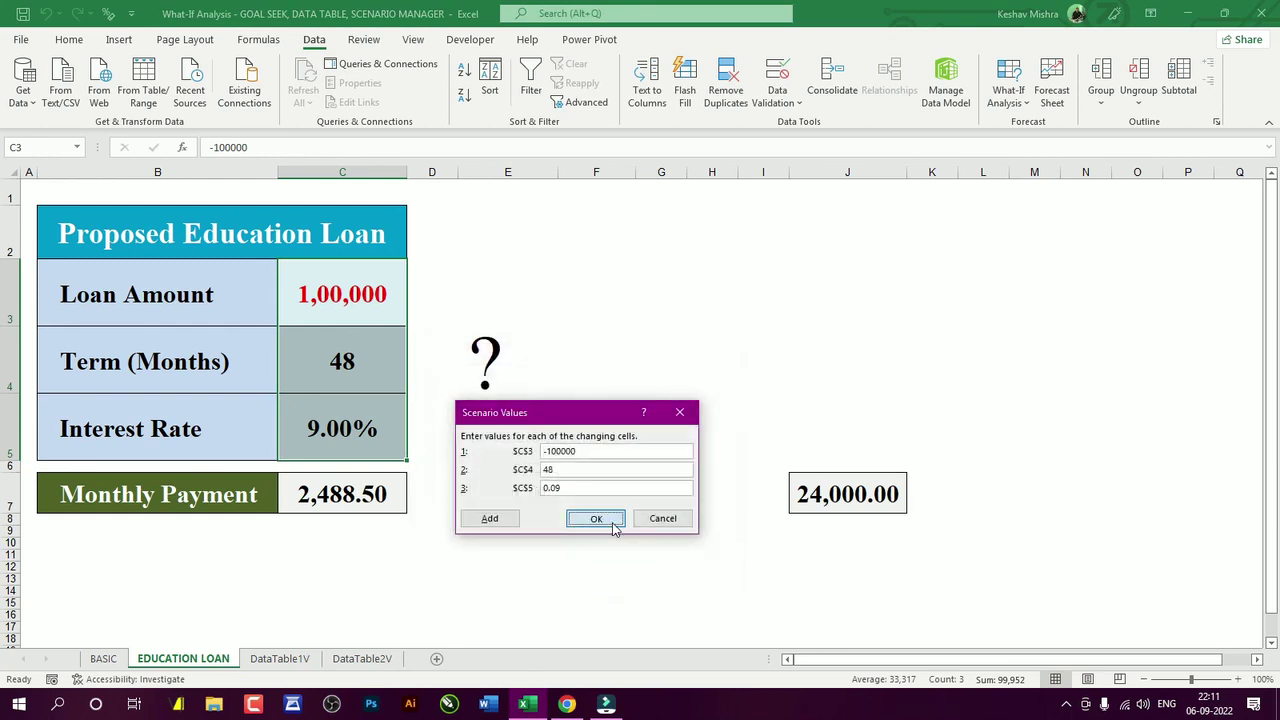
{"action": "left_click", "coordinate": [614, 528]}
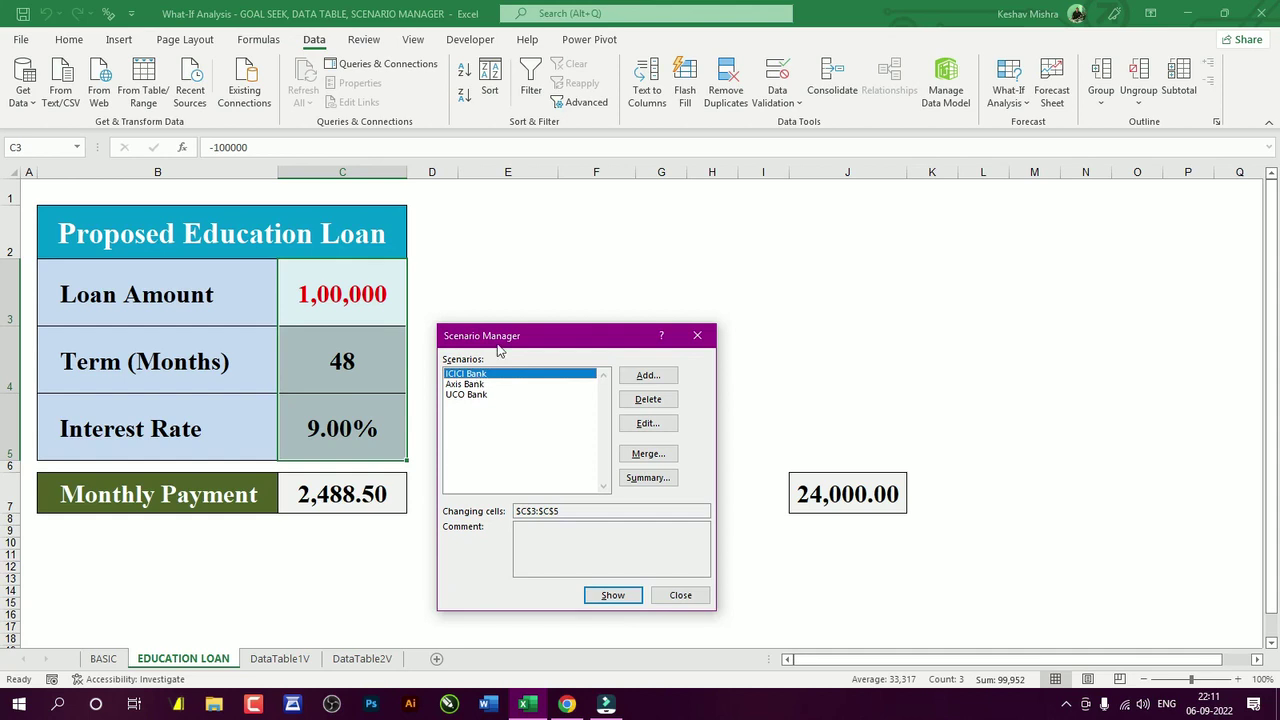
- Show the ICICI Bank, Axis Bank and UCO Bank scenarios in turn to compare their loan terms and monthly payments
{"action": "left_click_drag", "start_coordinate": [498, 347], "coordinate": [532, 254]}
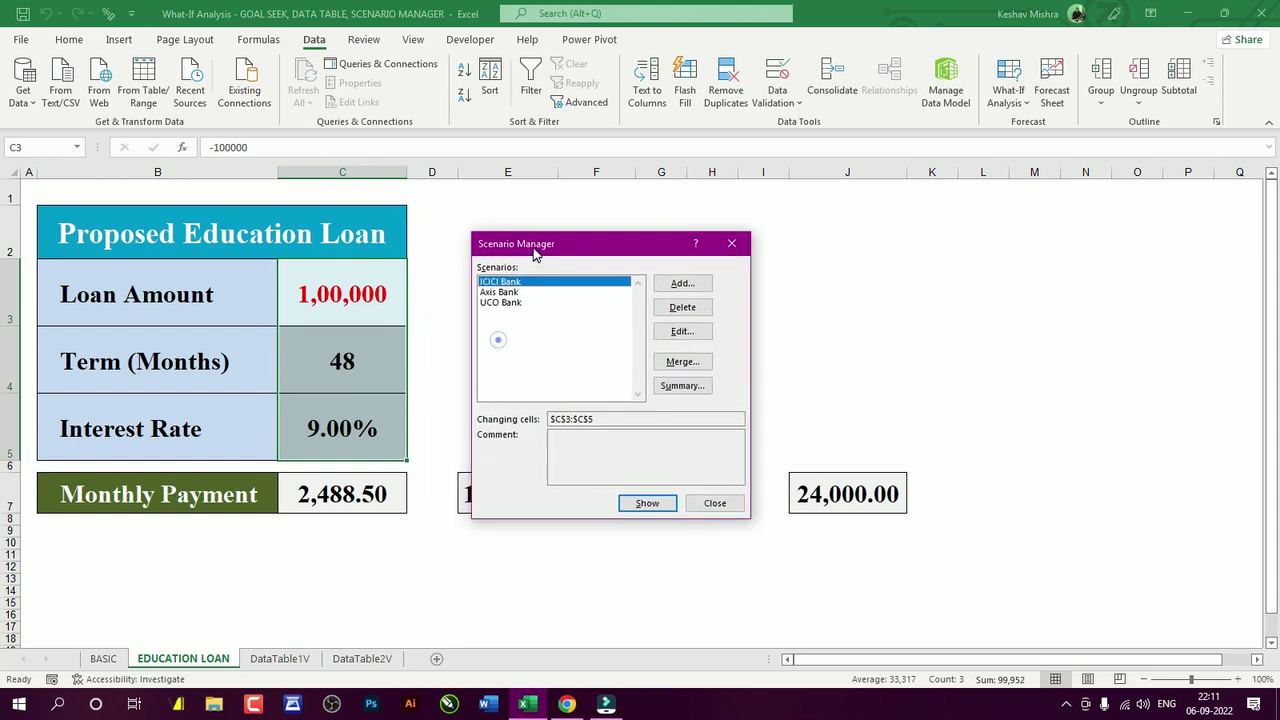
{"action": "left_click", "coordinate": [648, 503]}
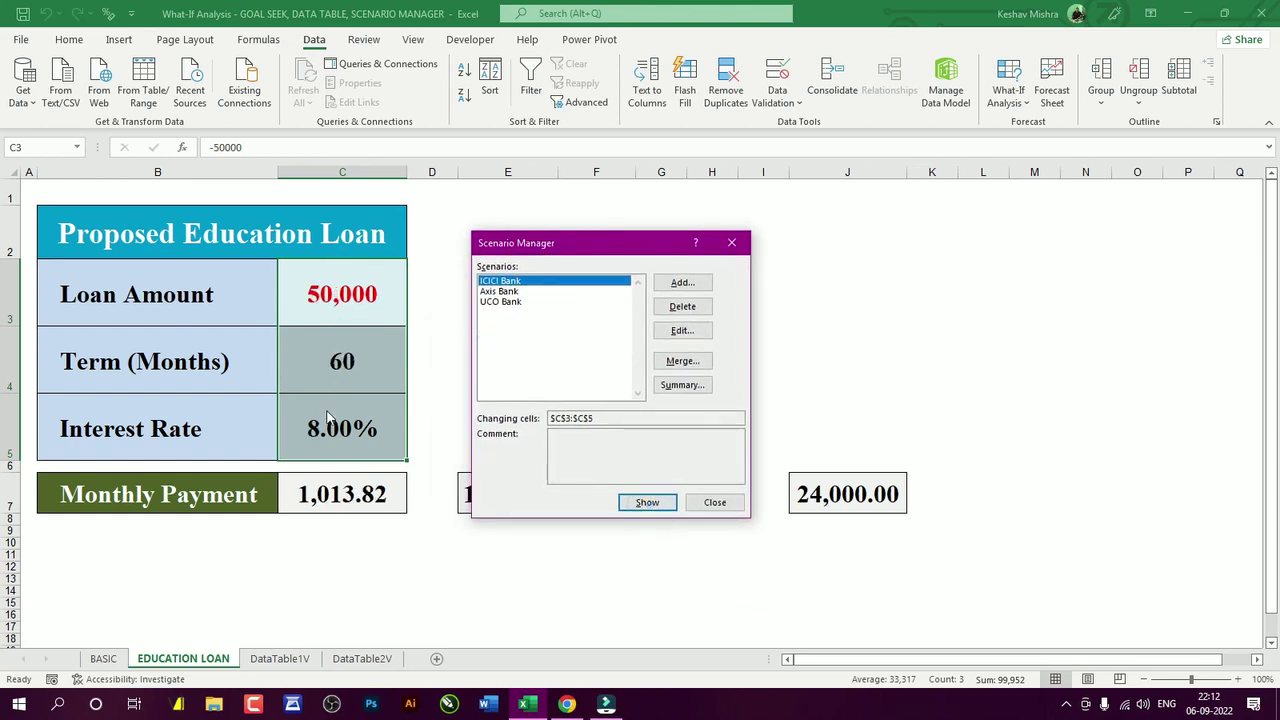
{"action": "left_click", "coordinate": [513, 292]}
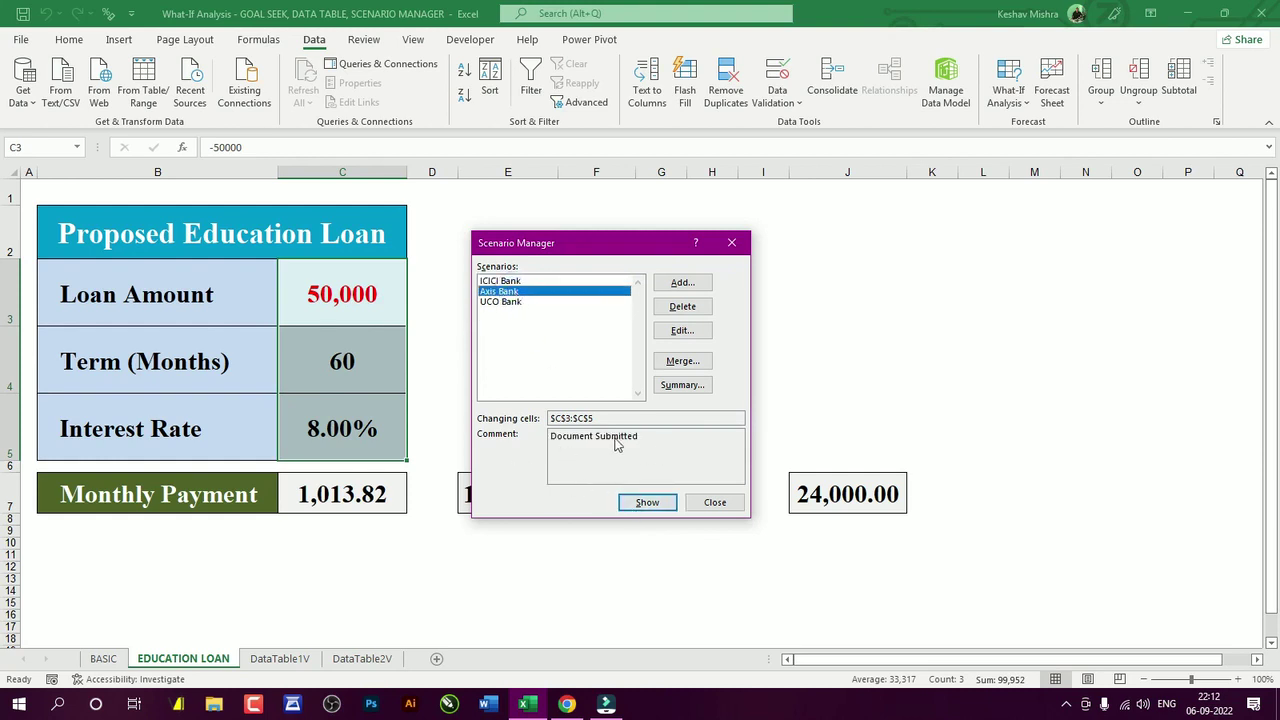
{"action": "left_click", "coordinate": [647, 503]}
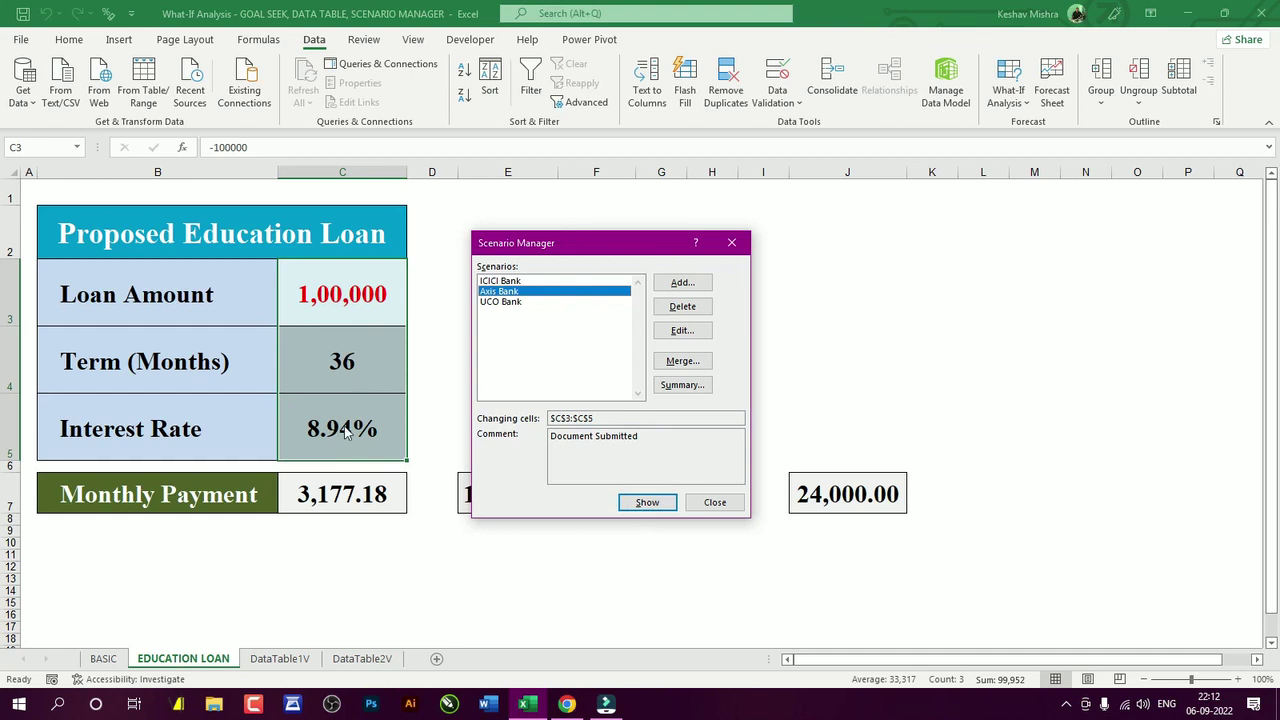
{"action": "left_click", "coordinate": [498, 302]}
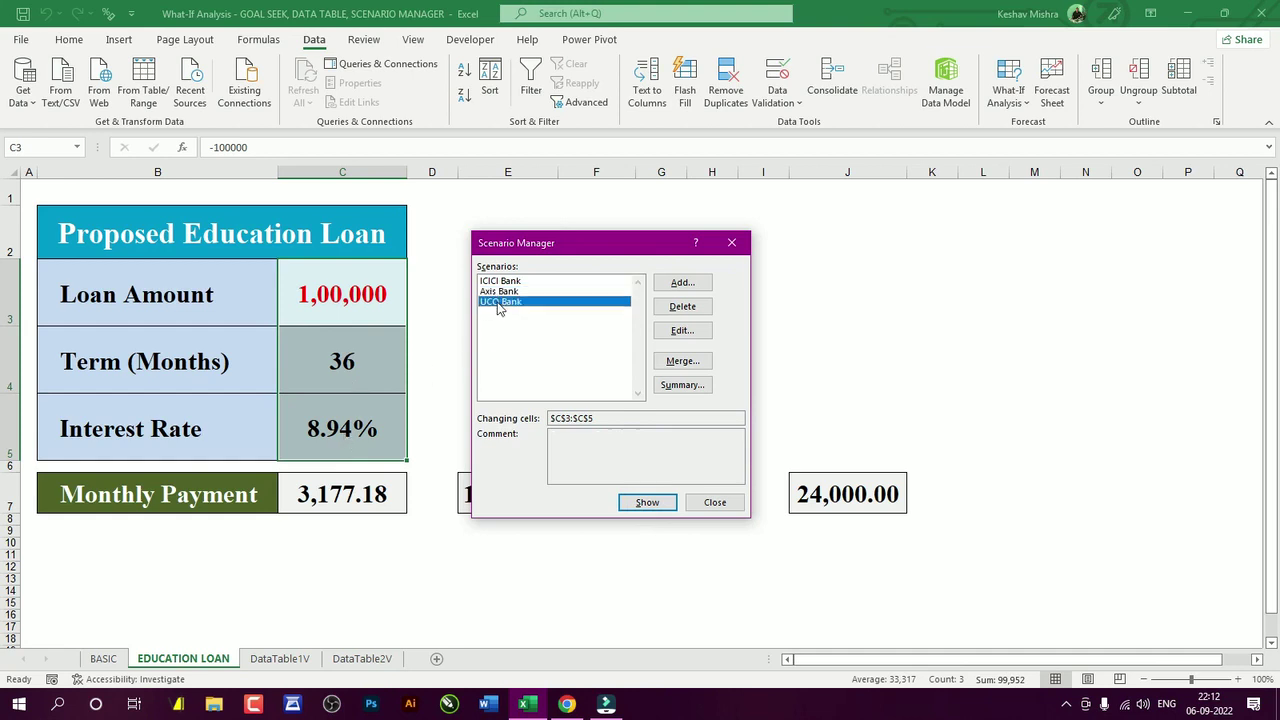
{"action": "left_click", "coordinate": [640, 504]}
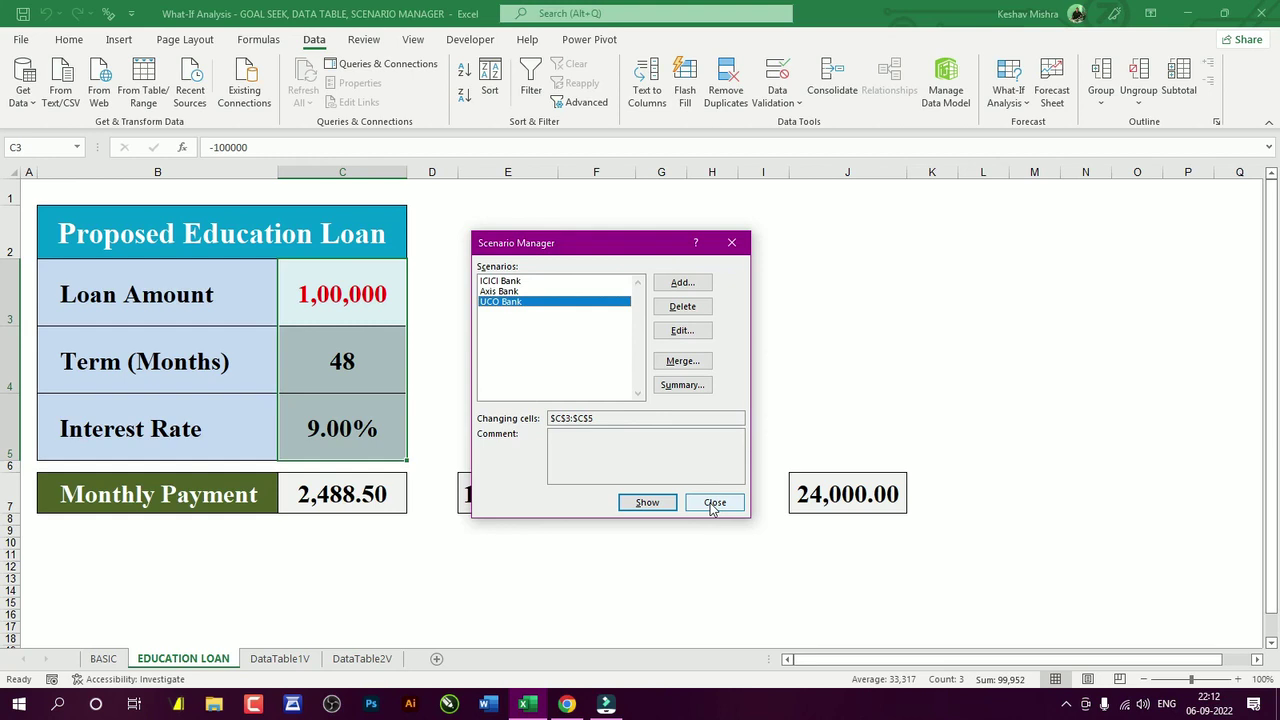
{"action": "left_click", "coordinate": [492, 282]}
{"action": "left_click", "coordinate": [502, 292]}
{"action": "left_click", "coordinate": [505, 302]}
- Create a scenario summary report with the monthly payment in C7 as the result cell
{"action": "left_click", "coordinate": [682, 385]}
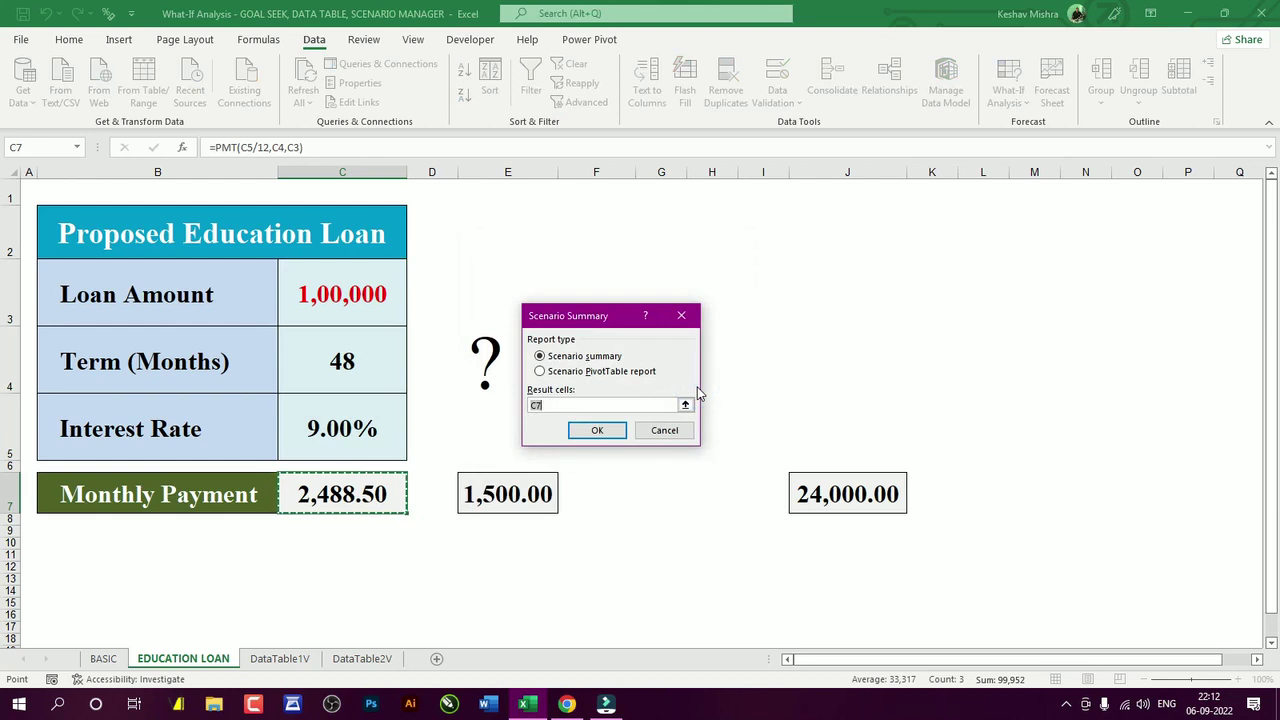
{"action": "double_click", "coordinate": [536, 405]}
{"action": "left_click", "coordinate": [351, 492]}
{"action": "left_click", "coordinate": [584, 434]}
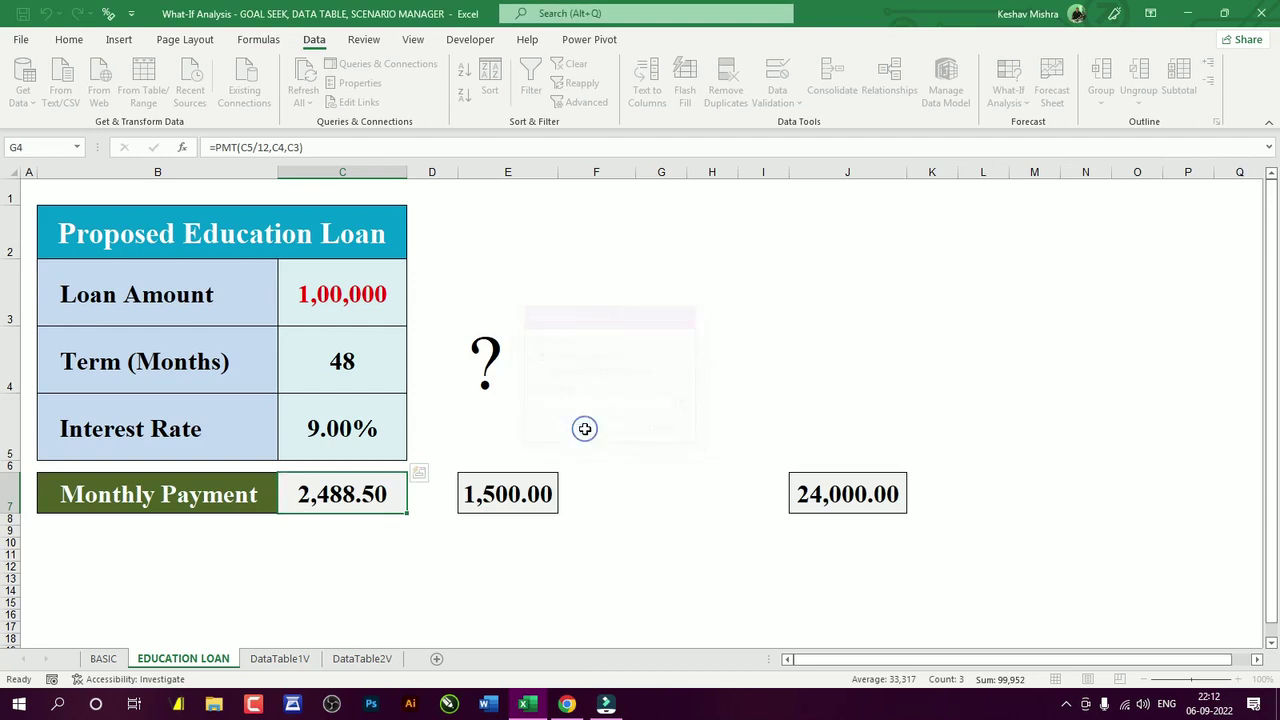
- Examine the Scenario Summary report, comparing loan amount, term, interest rate and monthly payment for UCO Bank, Axis Bank and ICICI Bank
{"action": "left_click", "coordinate": [1256, 679]}
{"action": "left_click", "coordinate": [1240, 679]}
{"action": "left_click", "coordinate": [1240, 679]}
{"action": "left_click", "coordinate": [1240, 679]}
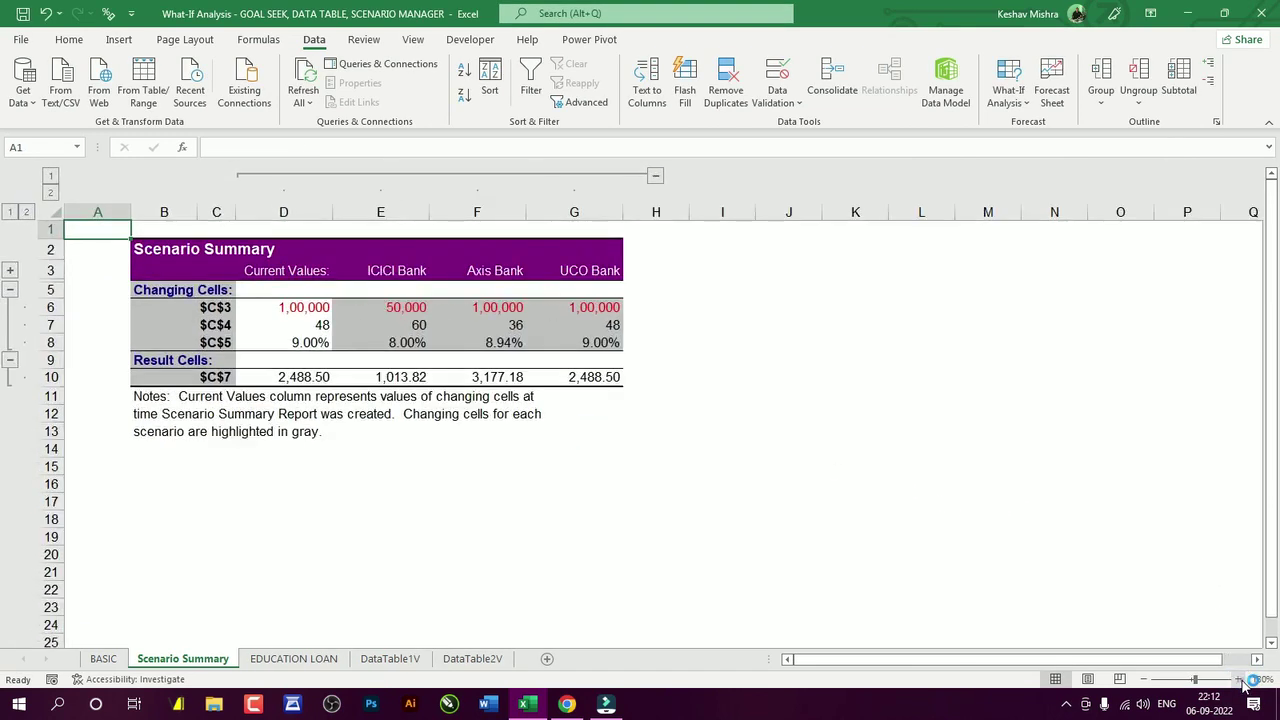
{"action": "left_click", "coordinate": [1240, 679]}
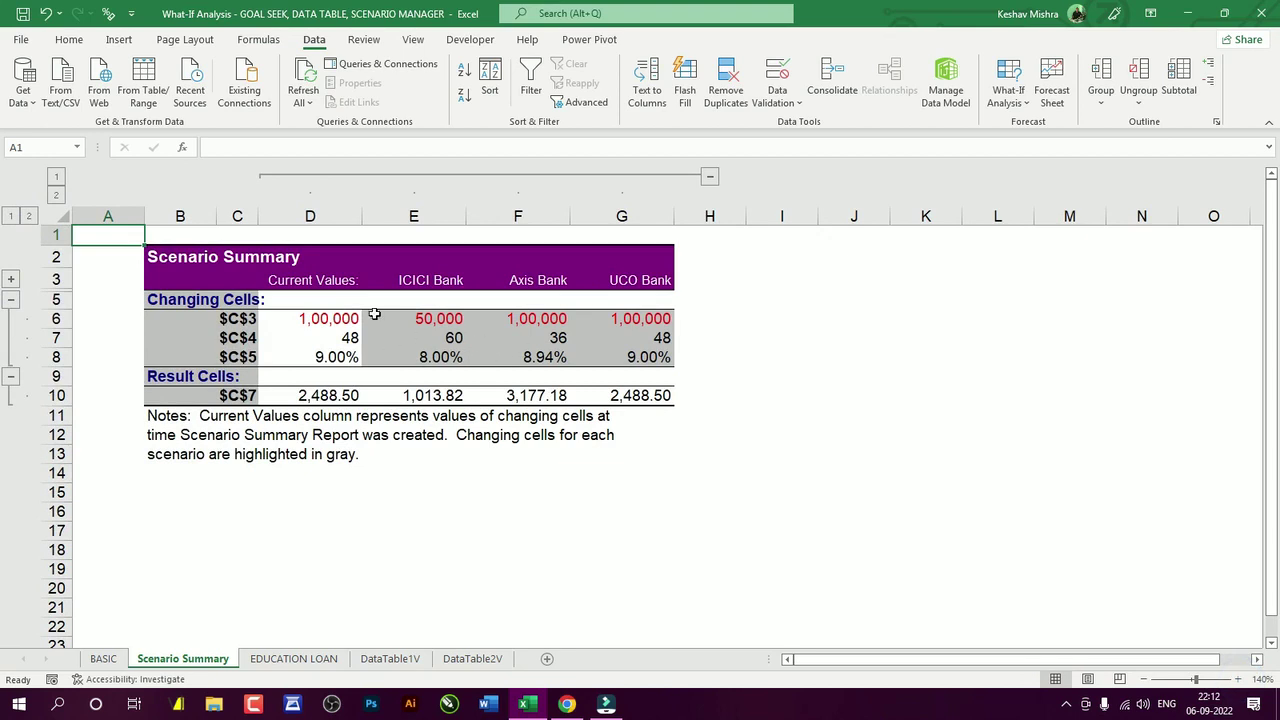
{"action": "left_click", "coordinate": [625, 280]}
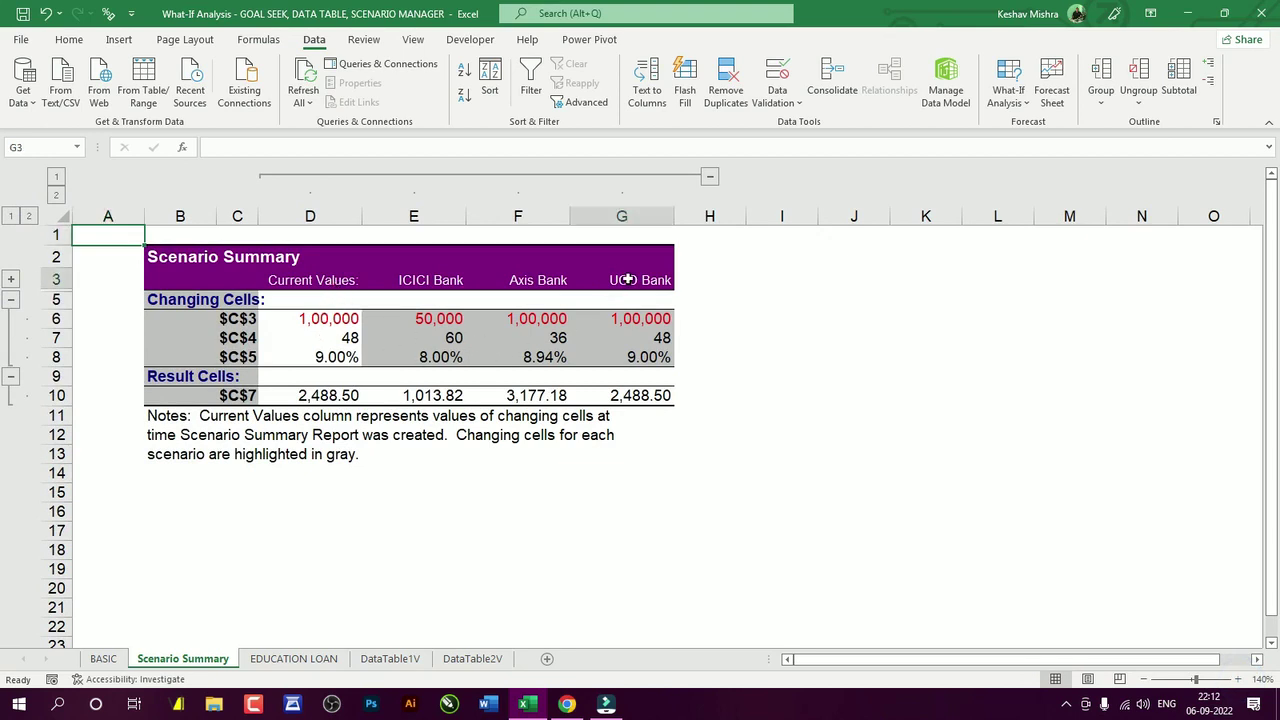
{"action": "left_click", "coordinate": [640, 322]}
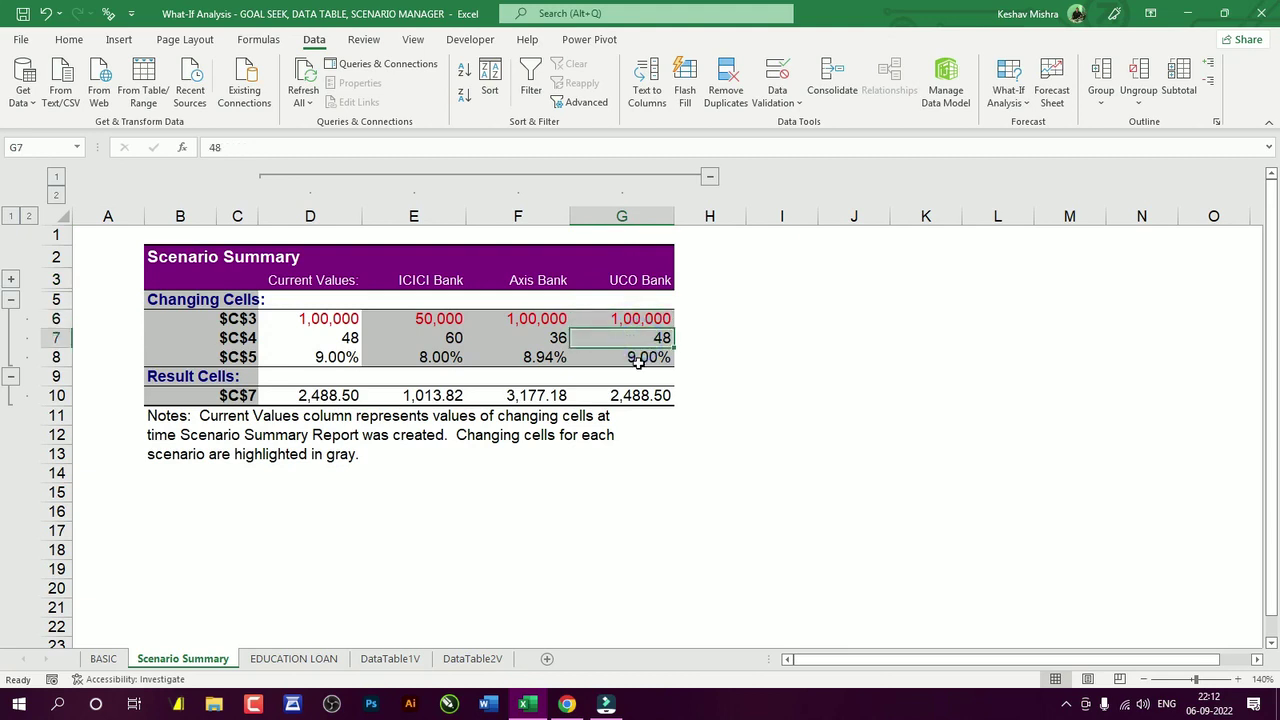
{"action": "left_click", "coordinate": [640, 358]}
{"action": "left_click", "coordinate": [641, 392]}
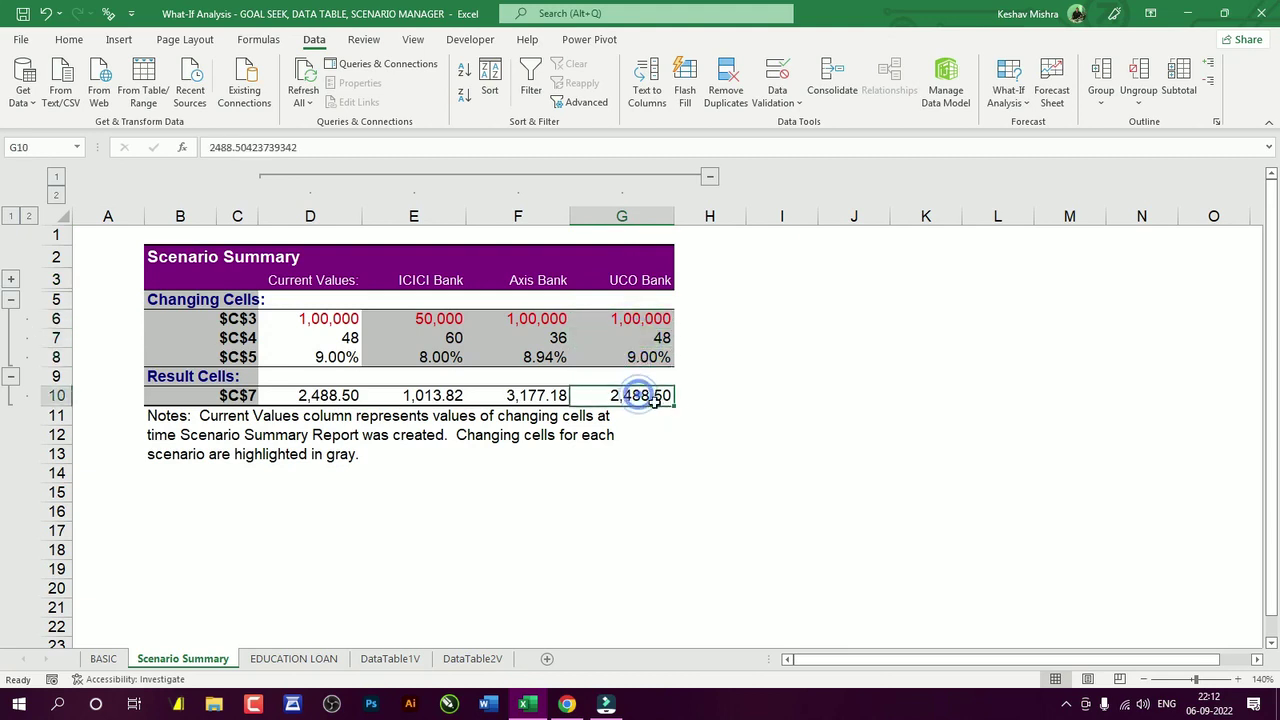
{"action": "left_click", "coordinate": [525, 316]}
{"action": "left_click", "coordinate": [531, 395]}
{"action": "left_click", "coordinate": [440, 319]}
{"action": "left_click", "coordinate": [425, 395]}
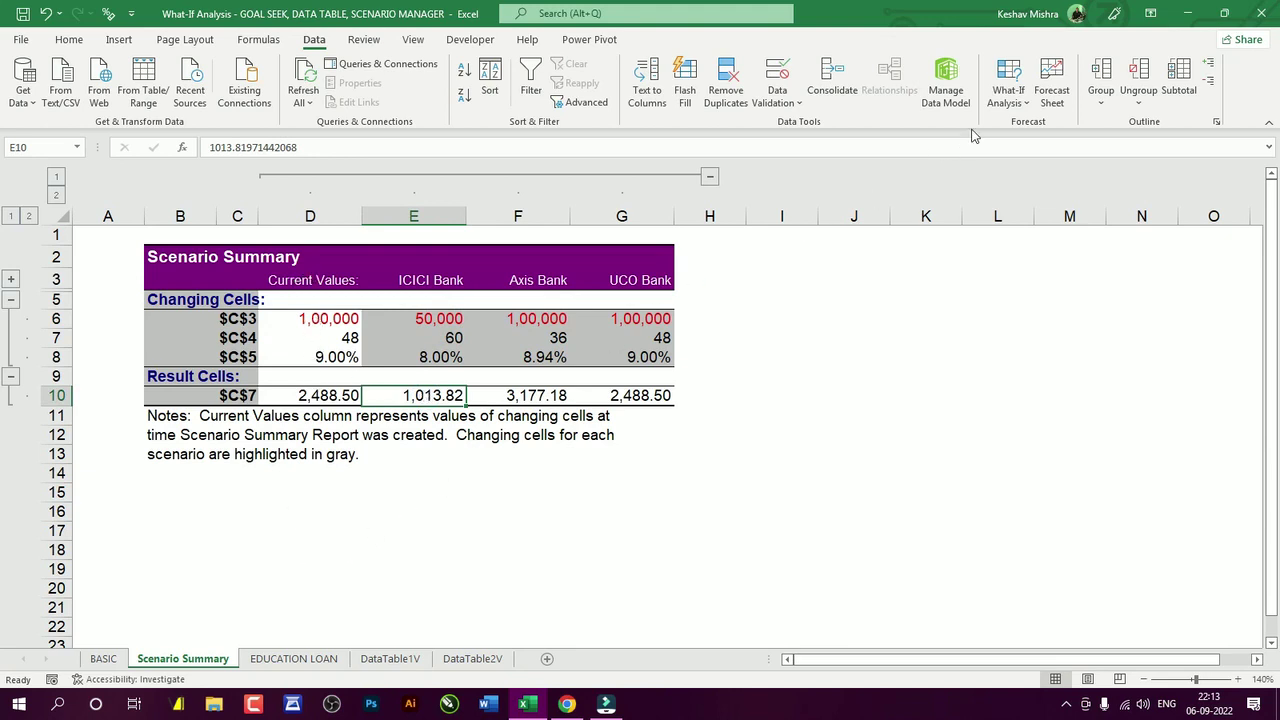
- Check Scenario Manager on the Scenario Summary sheet, and review the EDUCATION LOAN sheet before returning to the summary
{"action": "left_click", "coordinate": [1008, 95]}
{"action": "left_click", "coordinate": [1014, 118]}
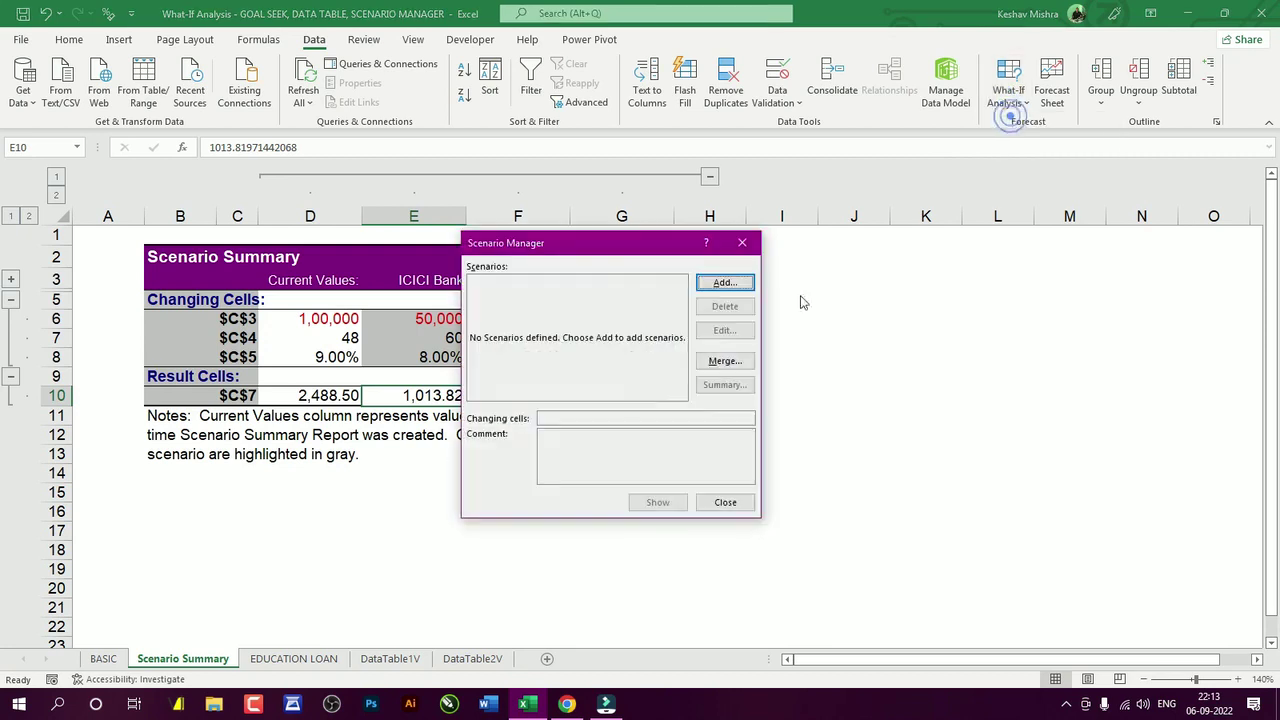
{"action": "left_click", "coordinate": [742, 242]}
{"action": "left_click", "coordinate": [293, 658]}
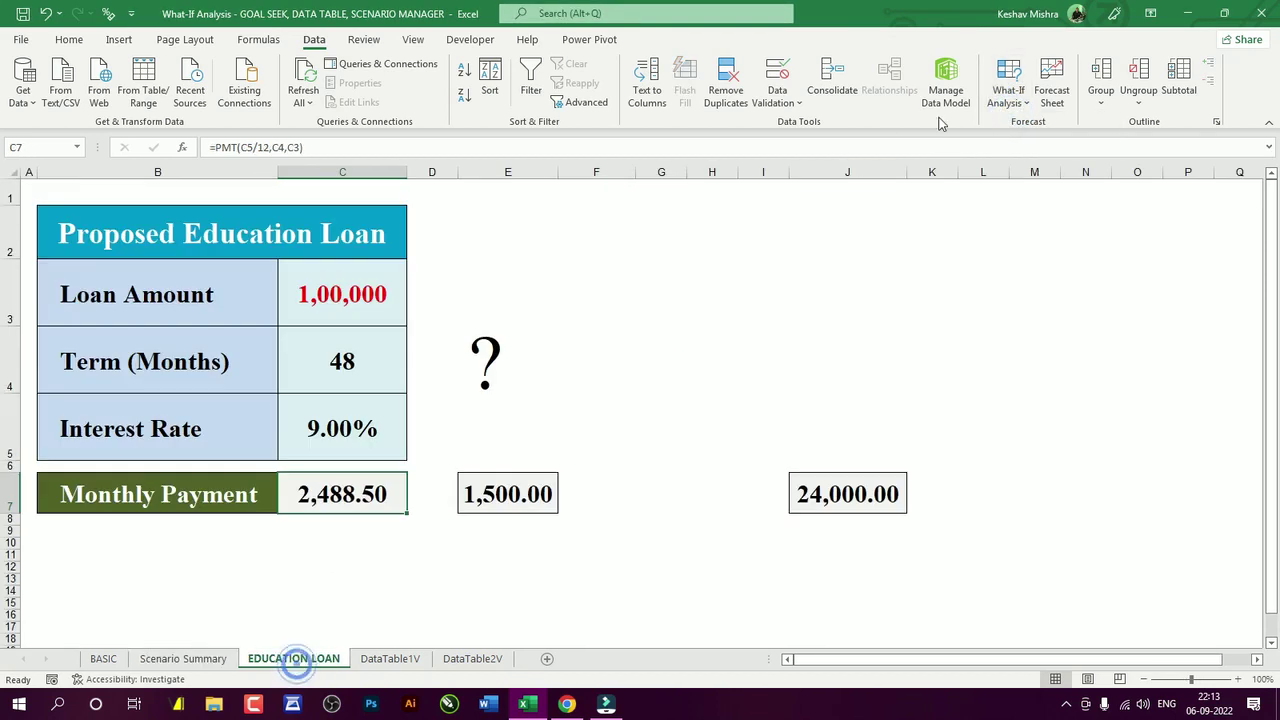
{"action": "left_click", "coordinate": [1008, 95]}
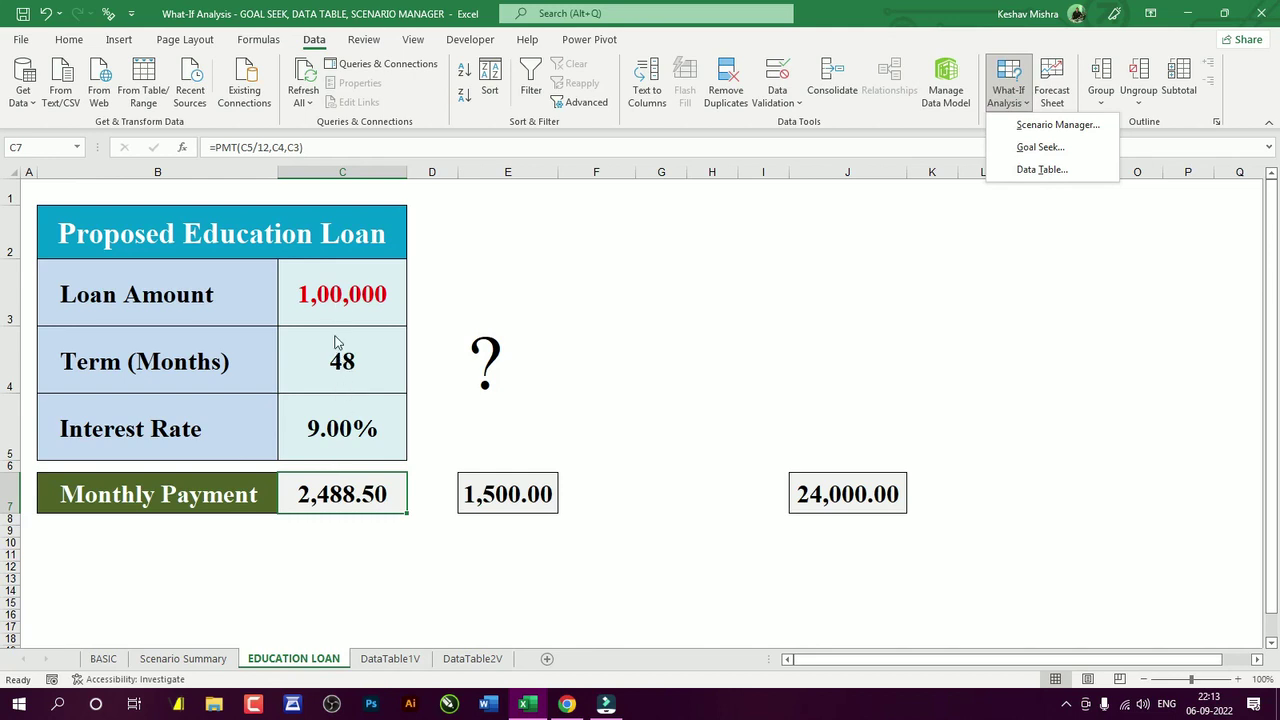
{"action": "left_click", "coordinate": [231, 655]}
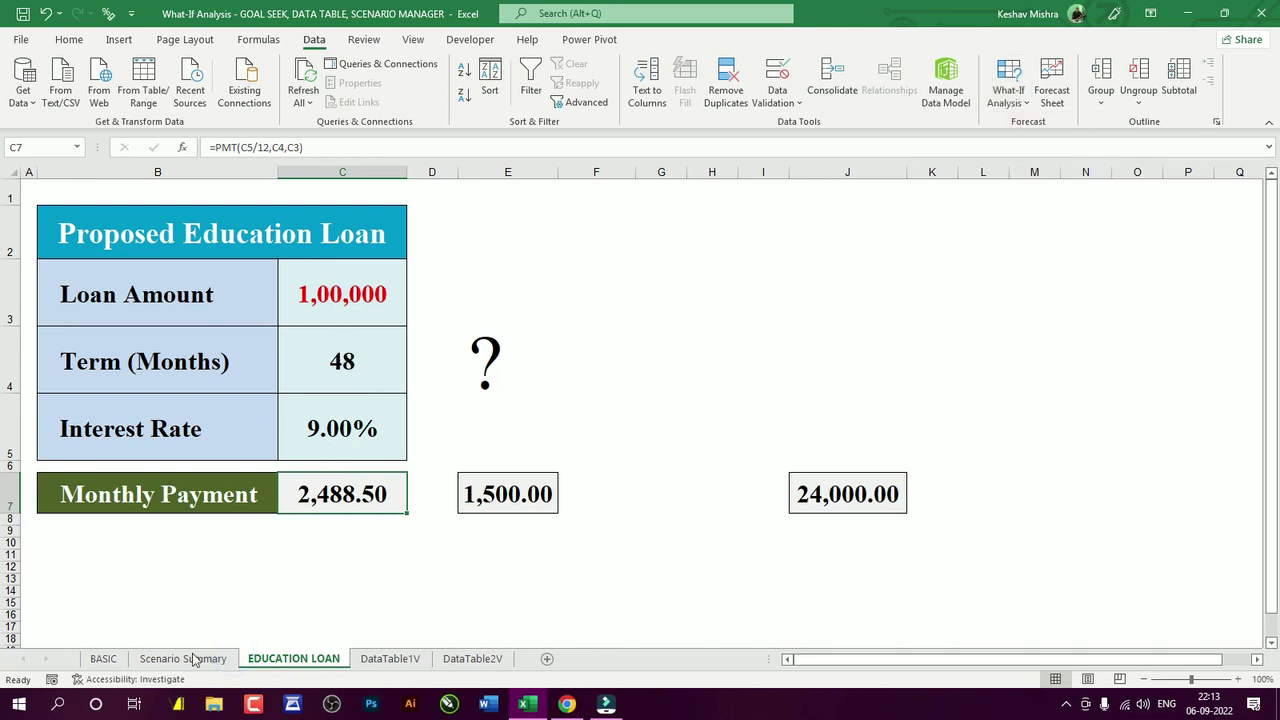
{"action": "left_click", "coordinate": [184, 656]}
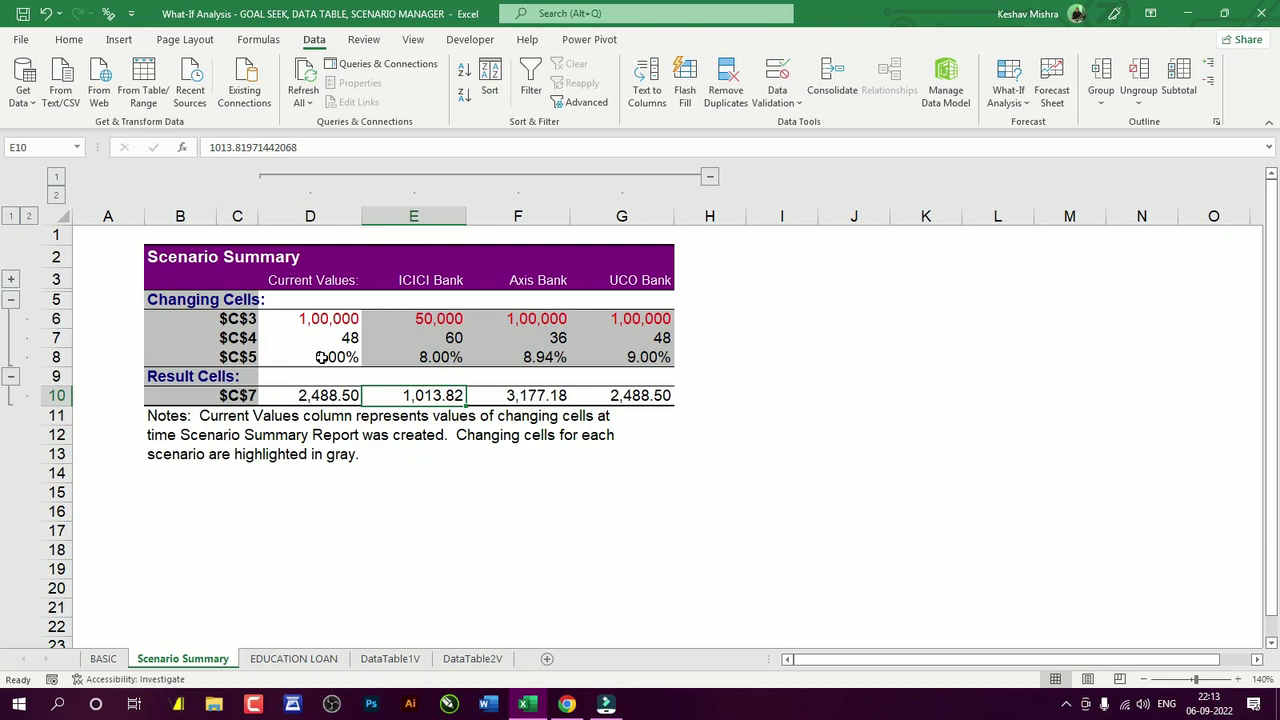
{"action": "left_click", "coordinate": [1013, 105]}
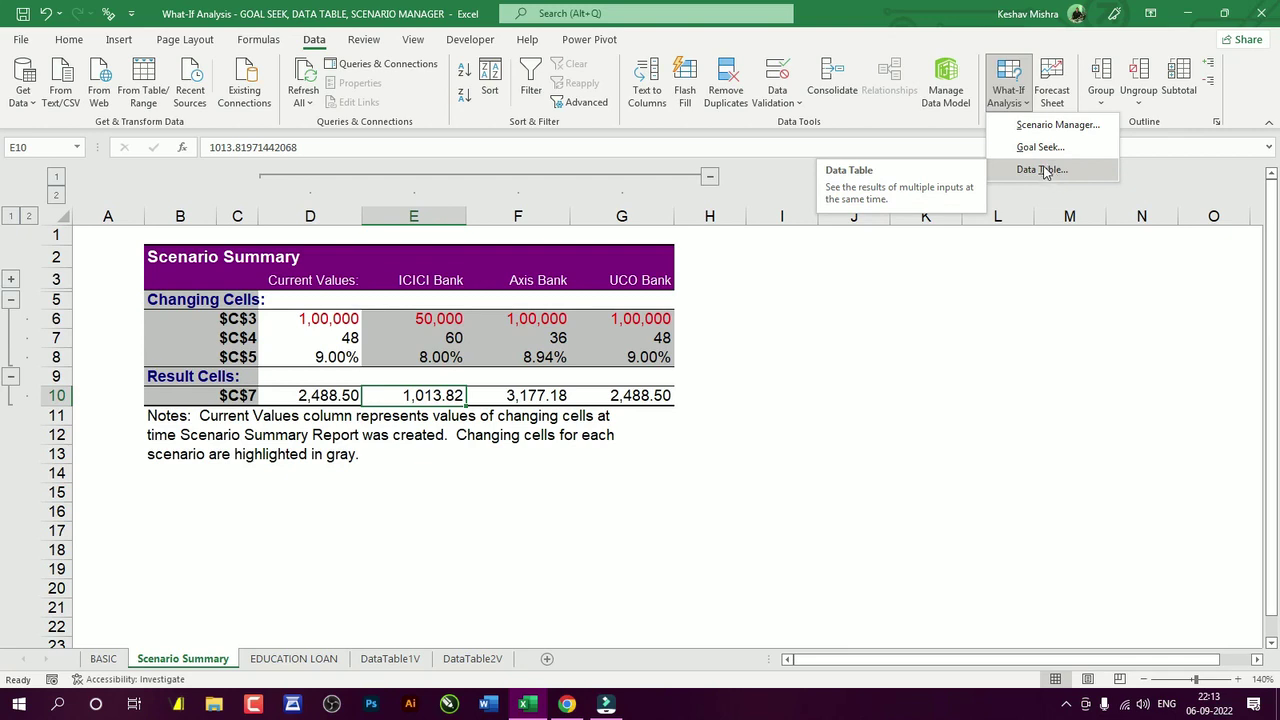
{"action": "left_click", "coordinate": [872, 293]}
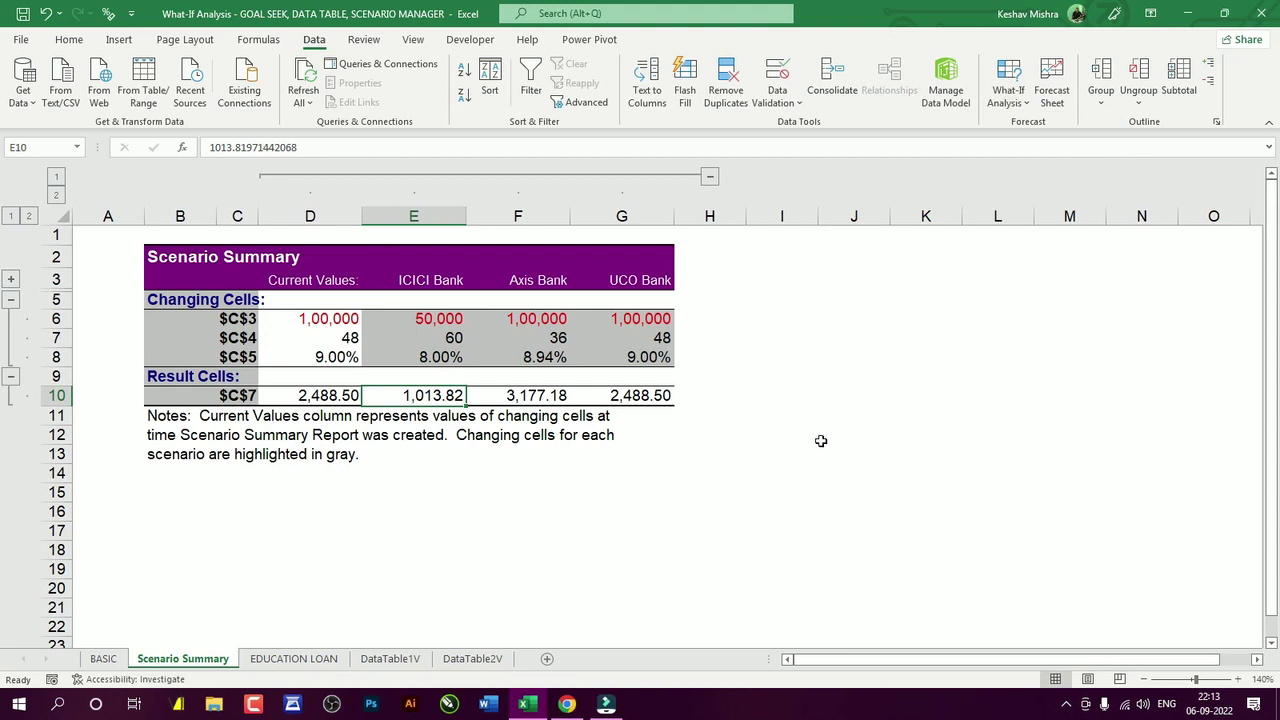